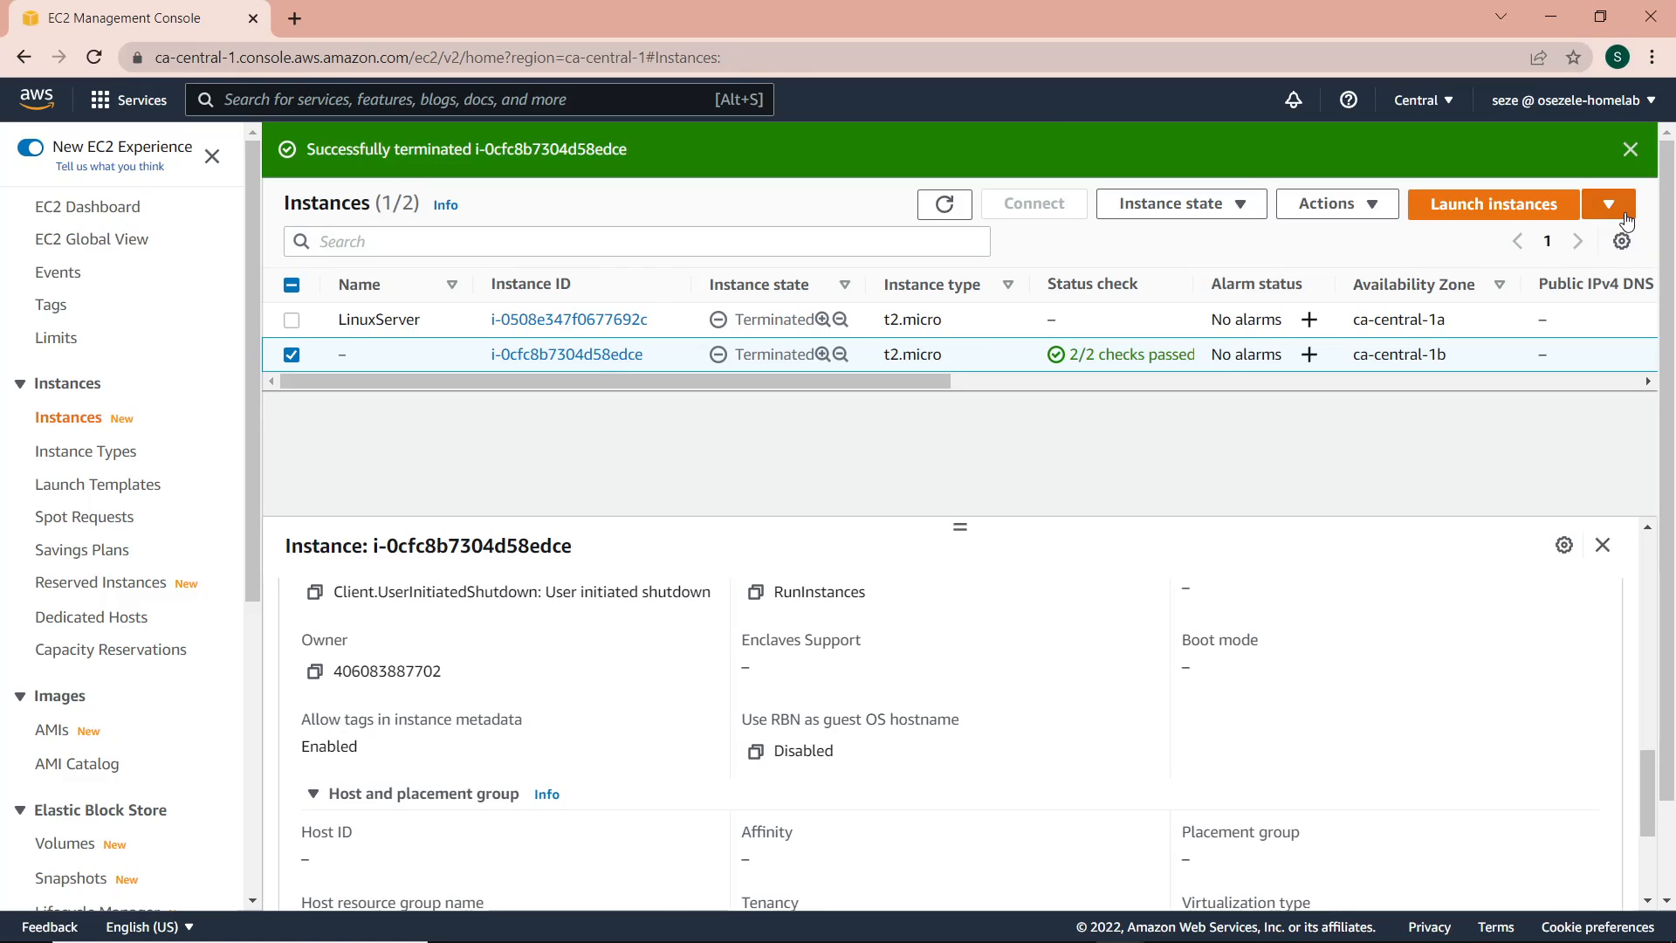
Step: Start a new instance launch using the Amazon Linux 2 AMI (Kernel 5.10, 64-bit x86) and the t2.micro instance type
click(1624, 217)
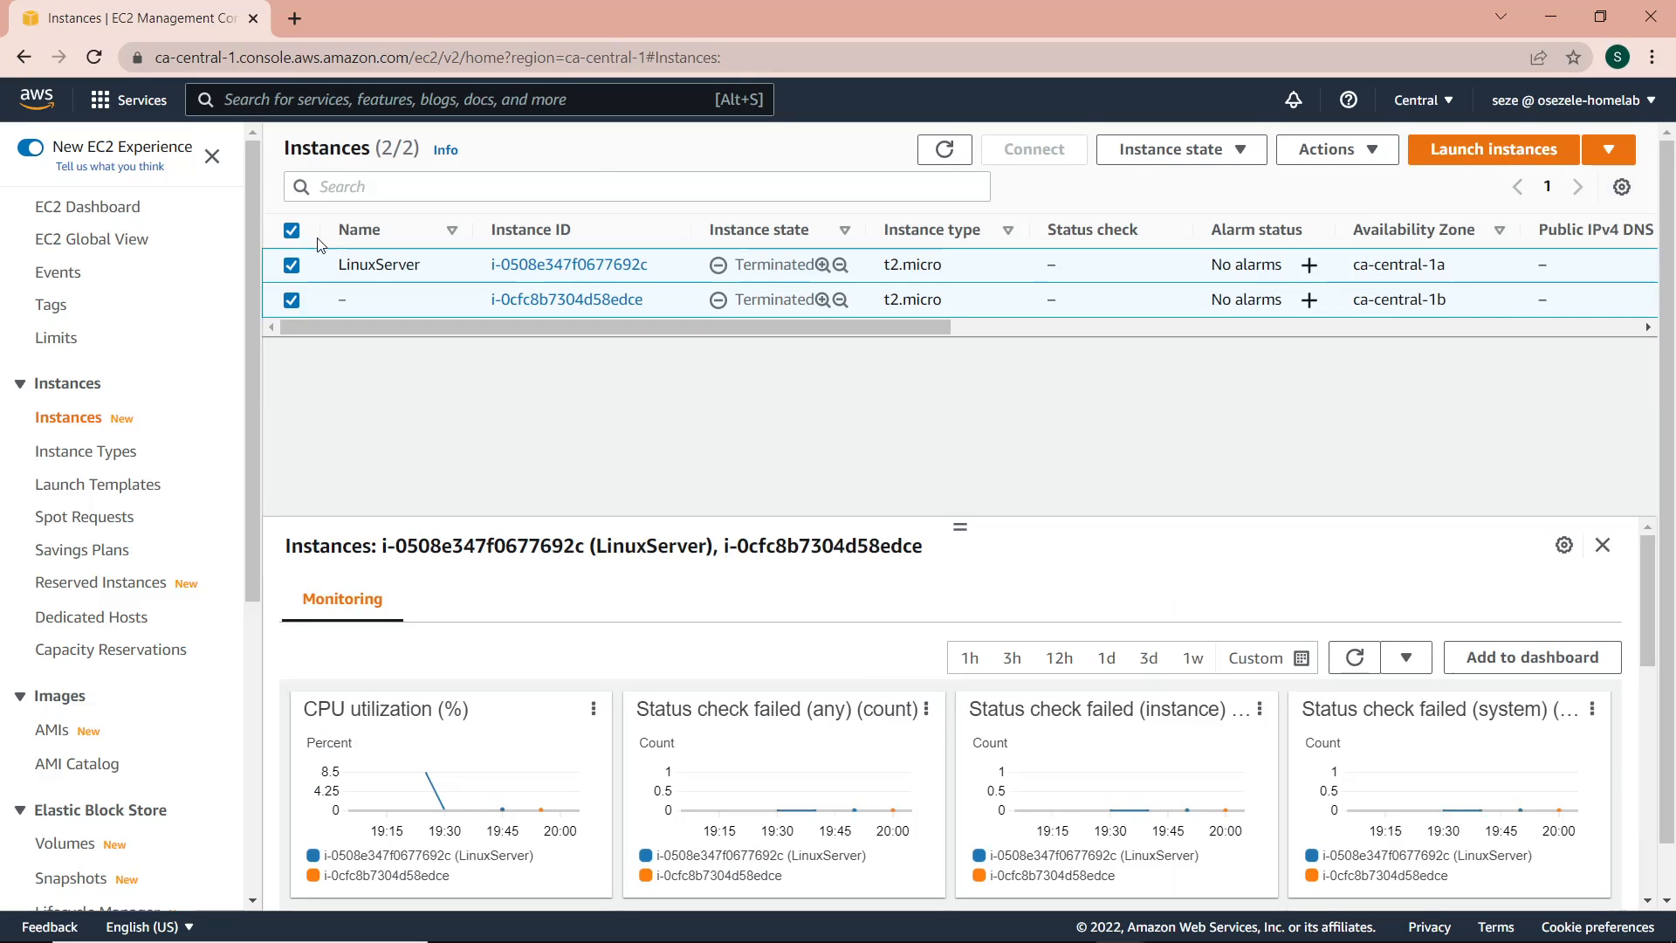
click(1447, 163)
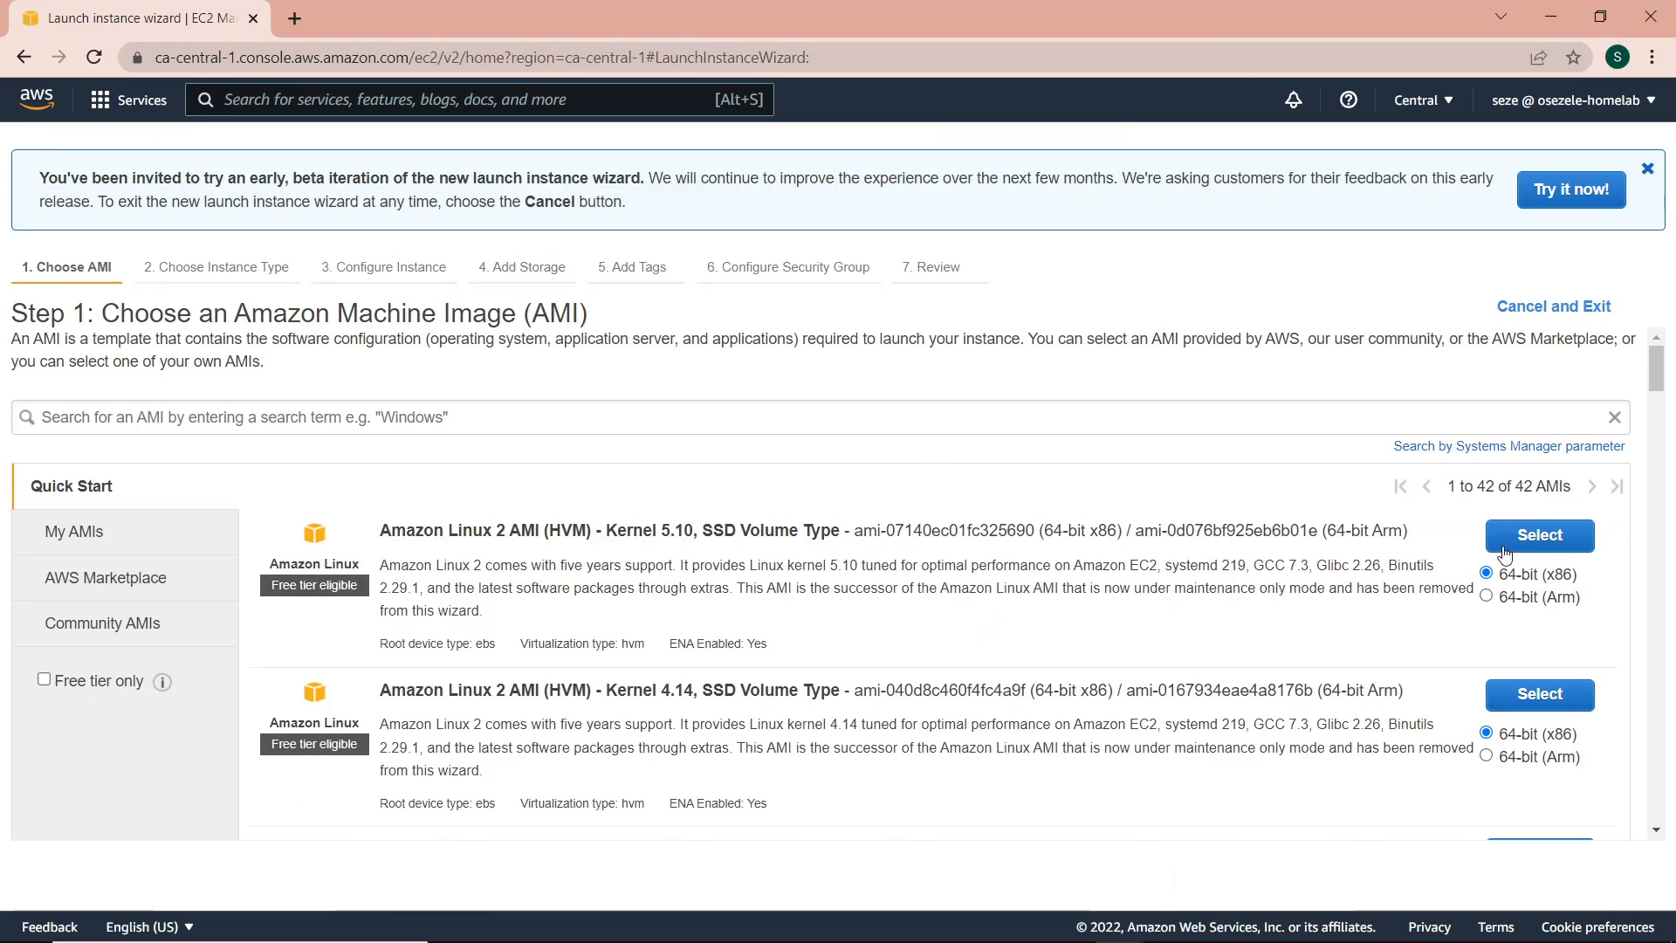
click(1539, 534)
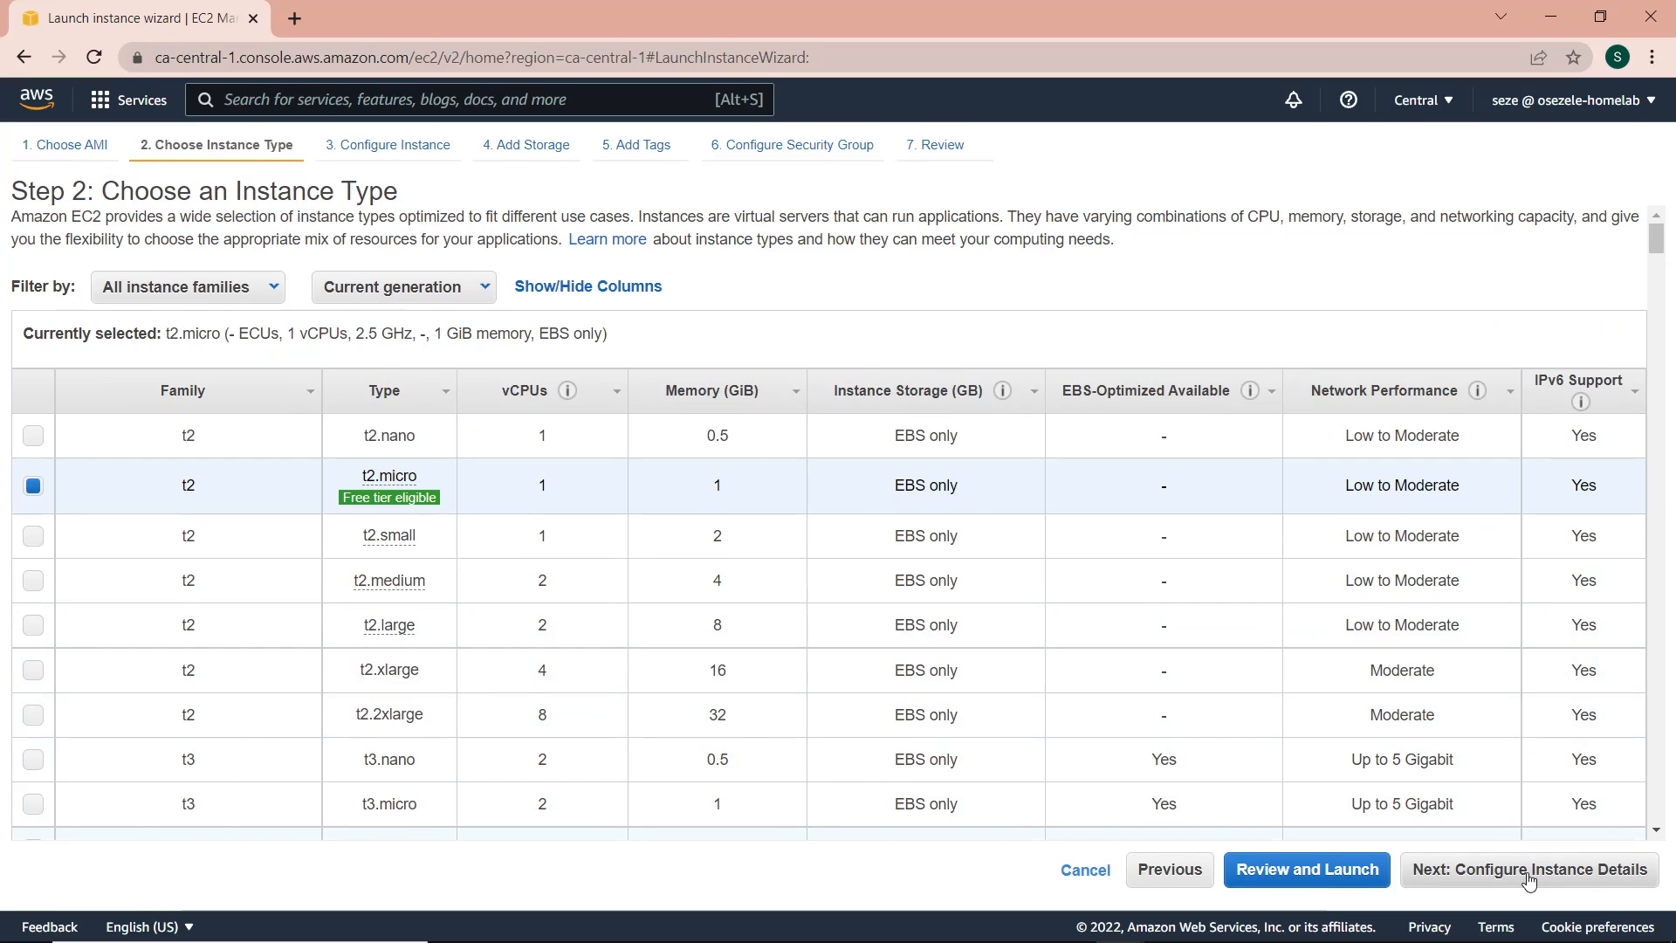
click(1530, 872)
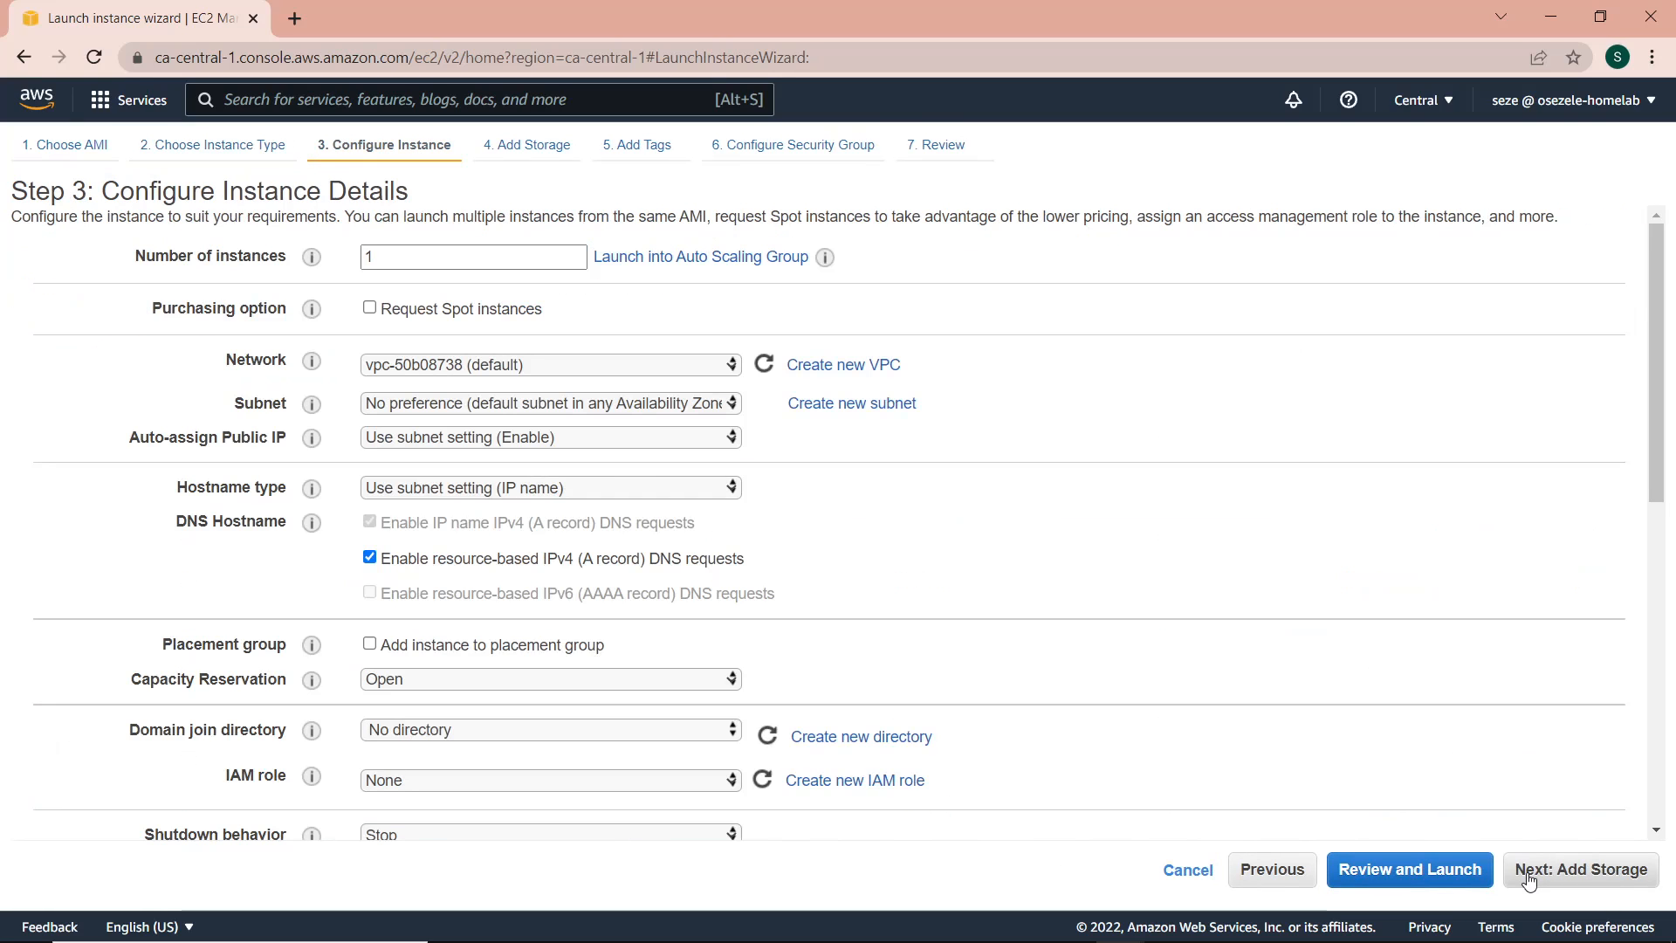
Step: Keep the default VPC as the network and accept the default instance details and storage settings
click(564, 365)
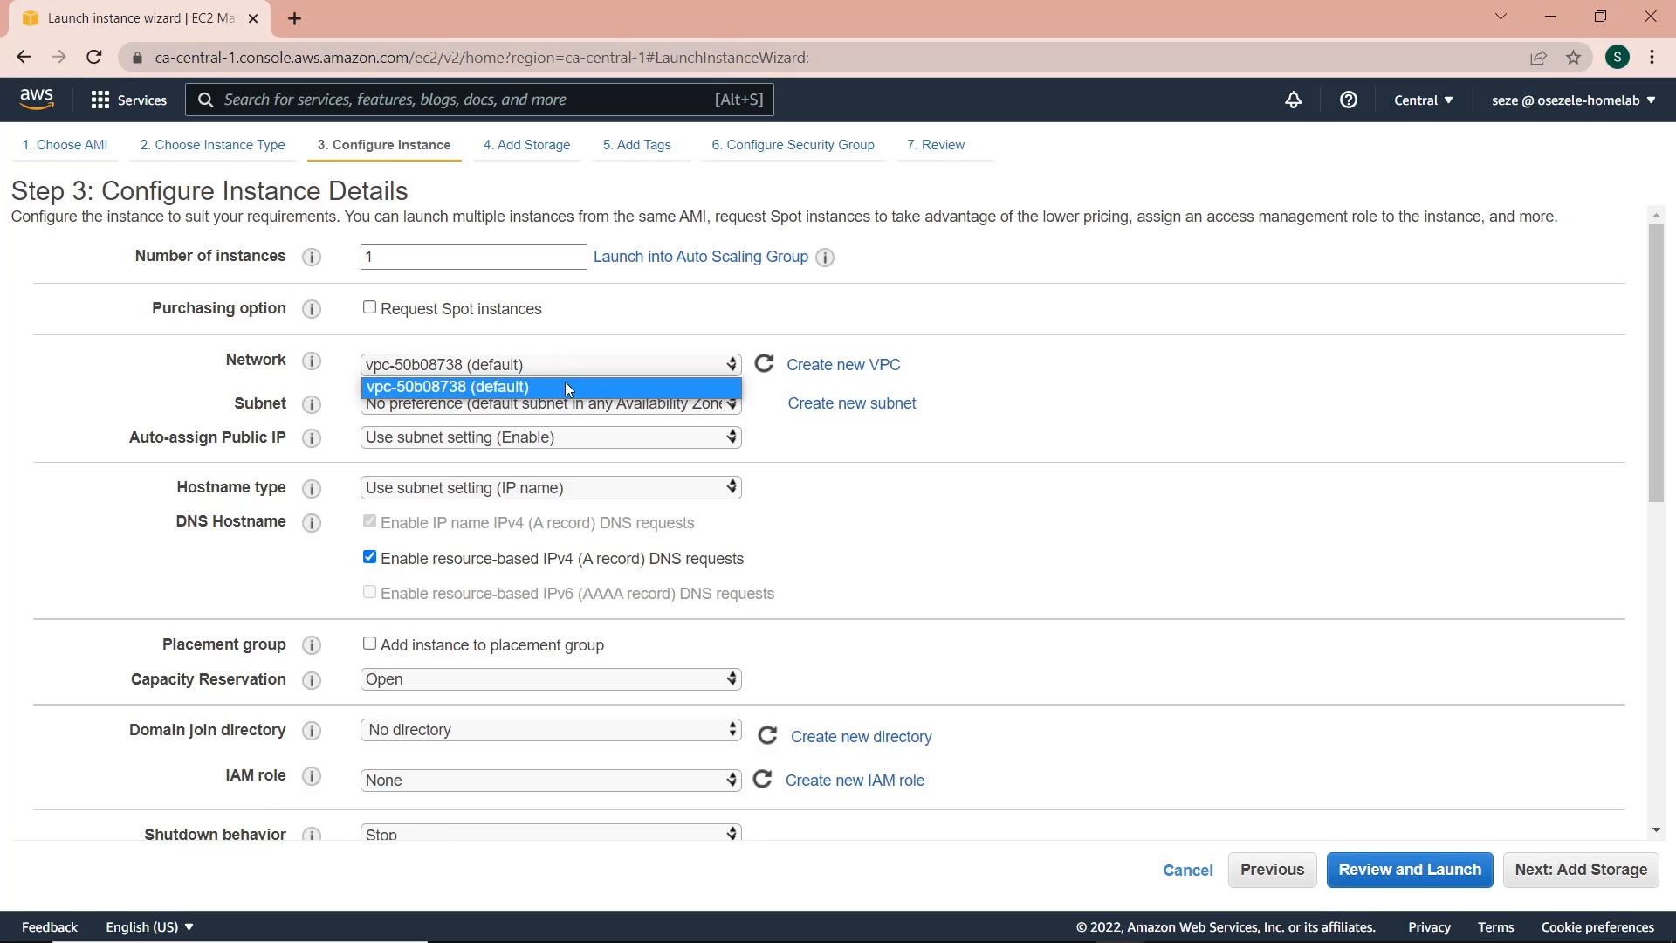
click(566, 387)
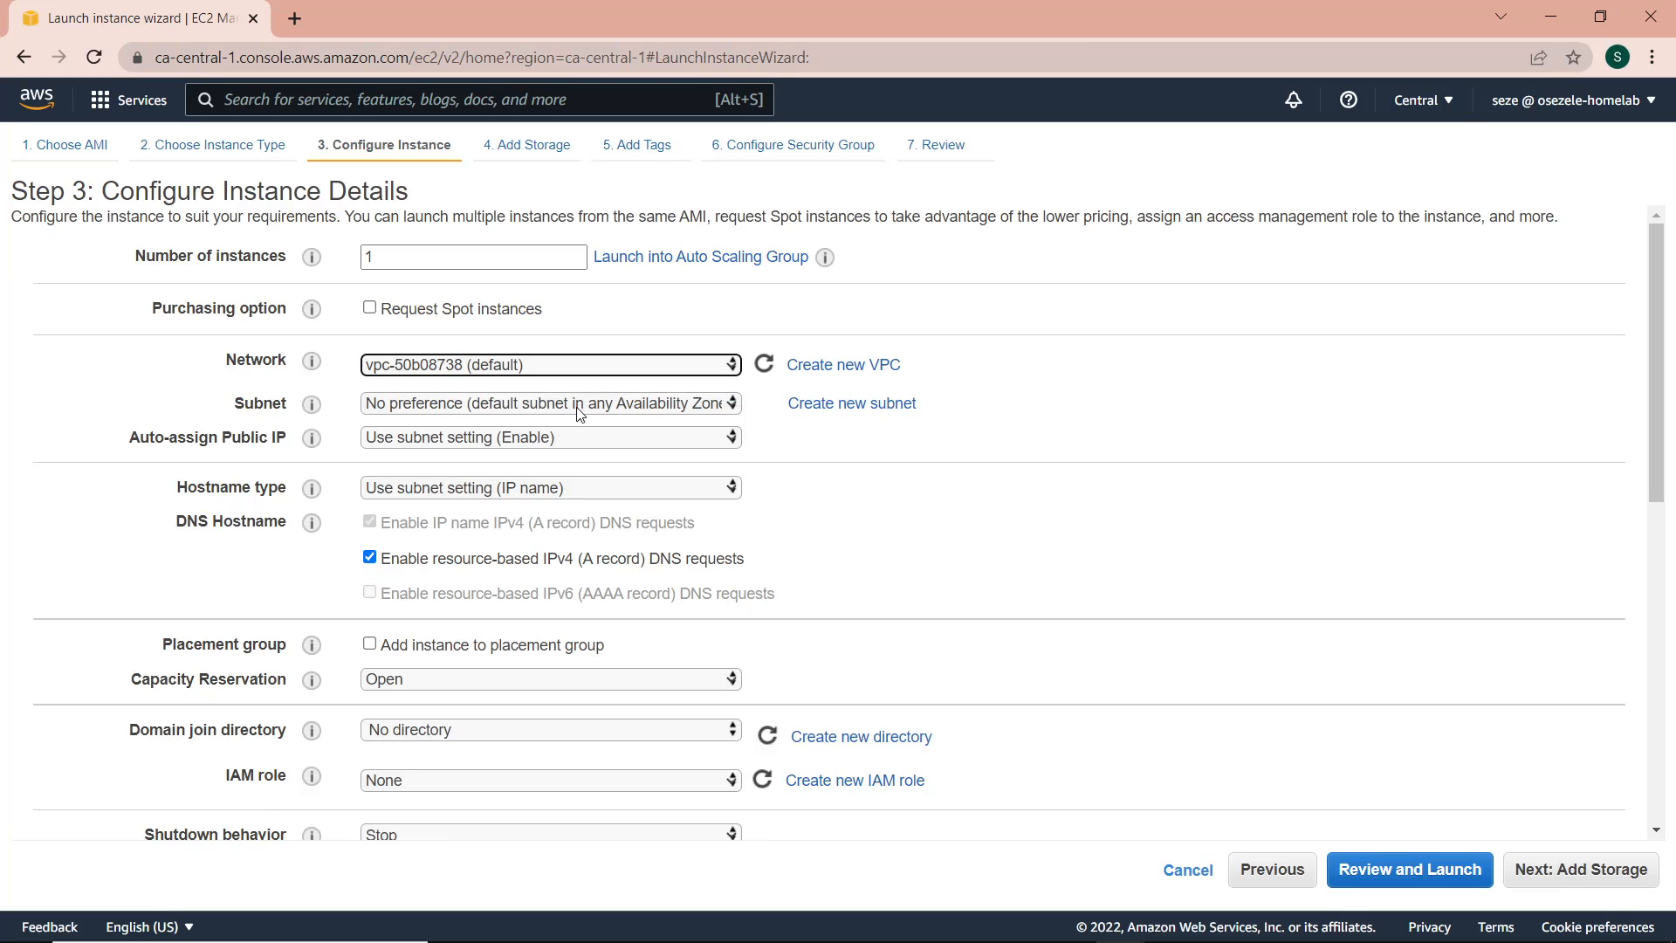
scroll(670, 493, down, 3)
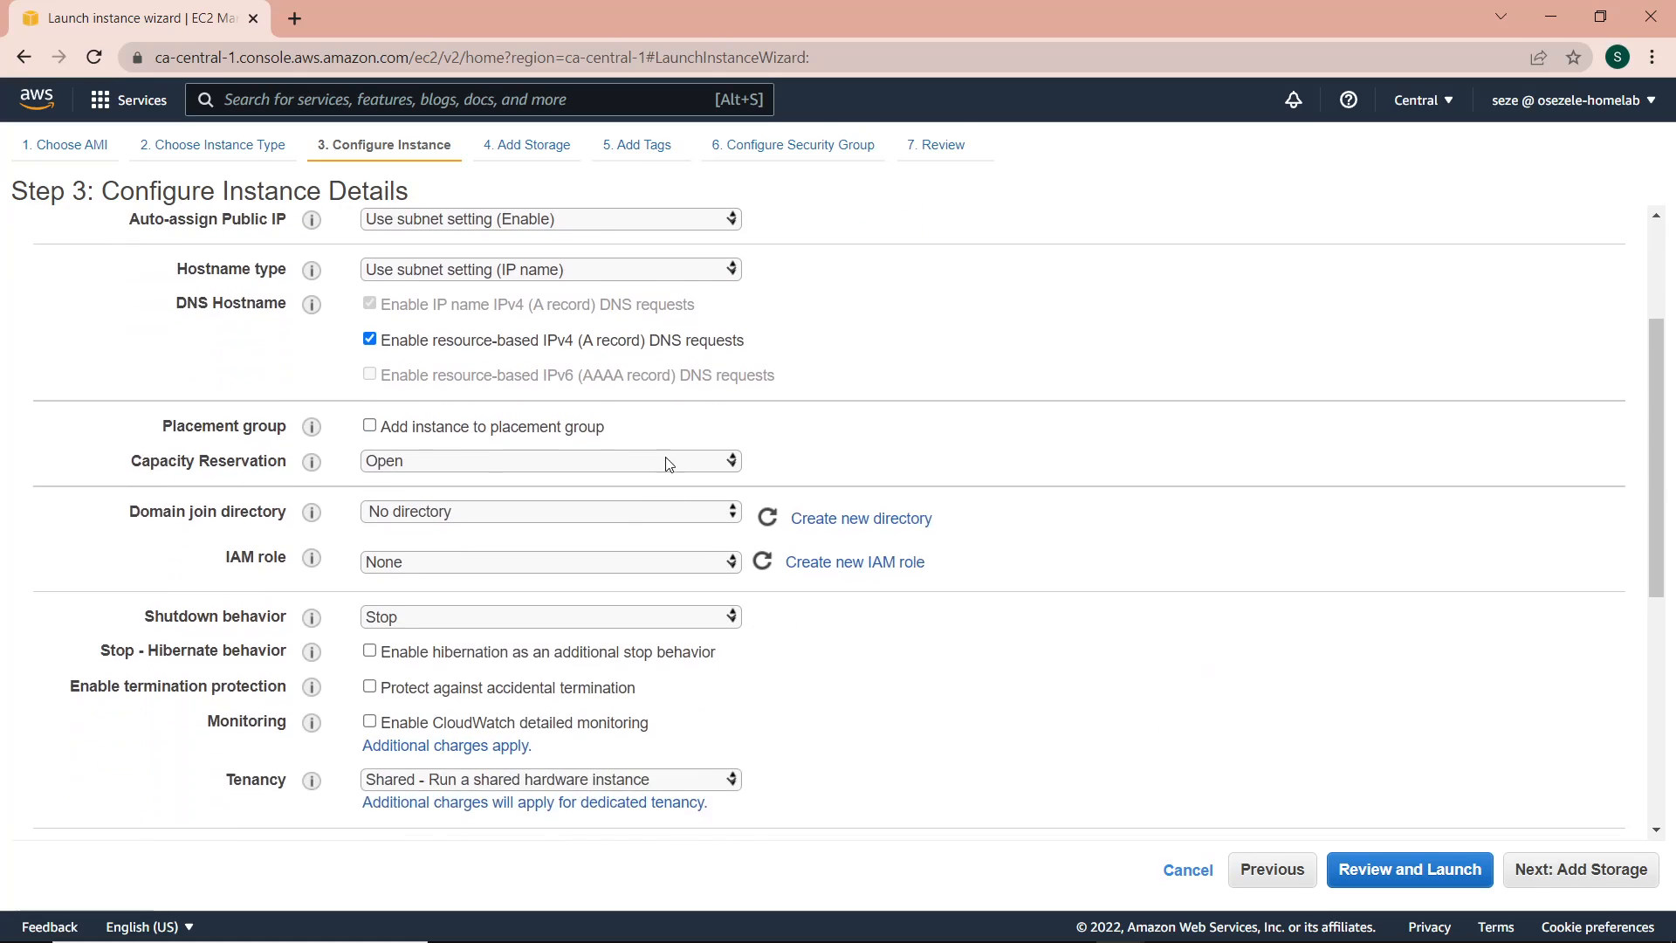
scroll(666, 472, up, 3)
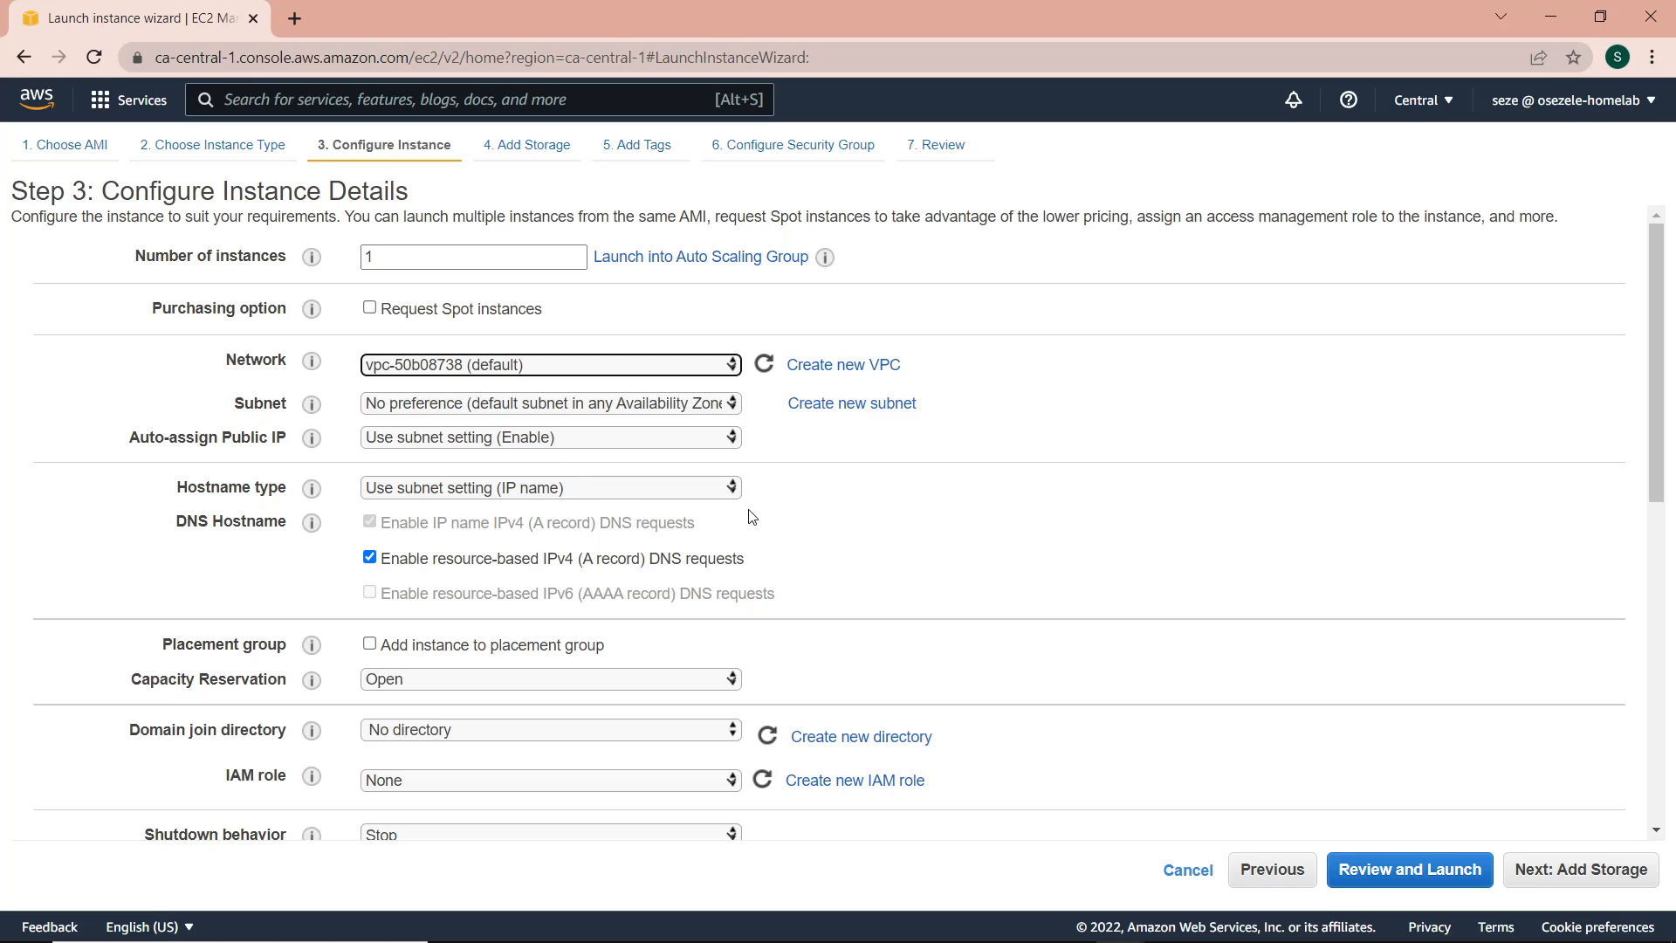
click(1543, 873)
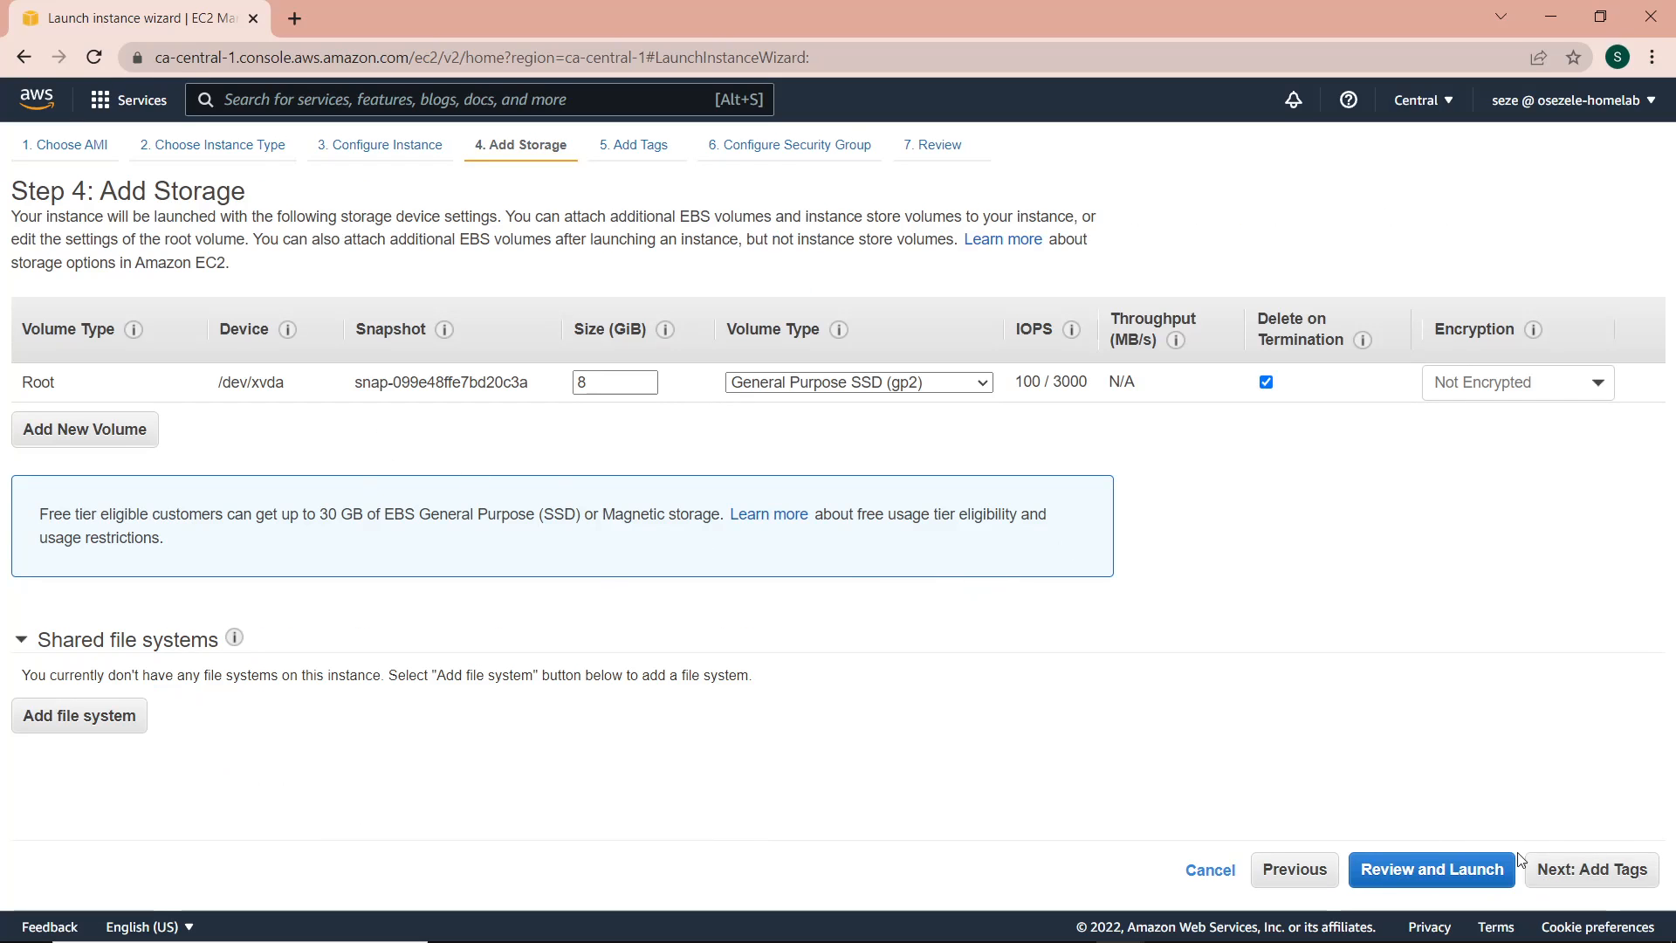
click(1527, 866)
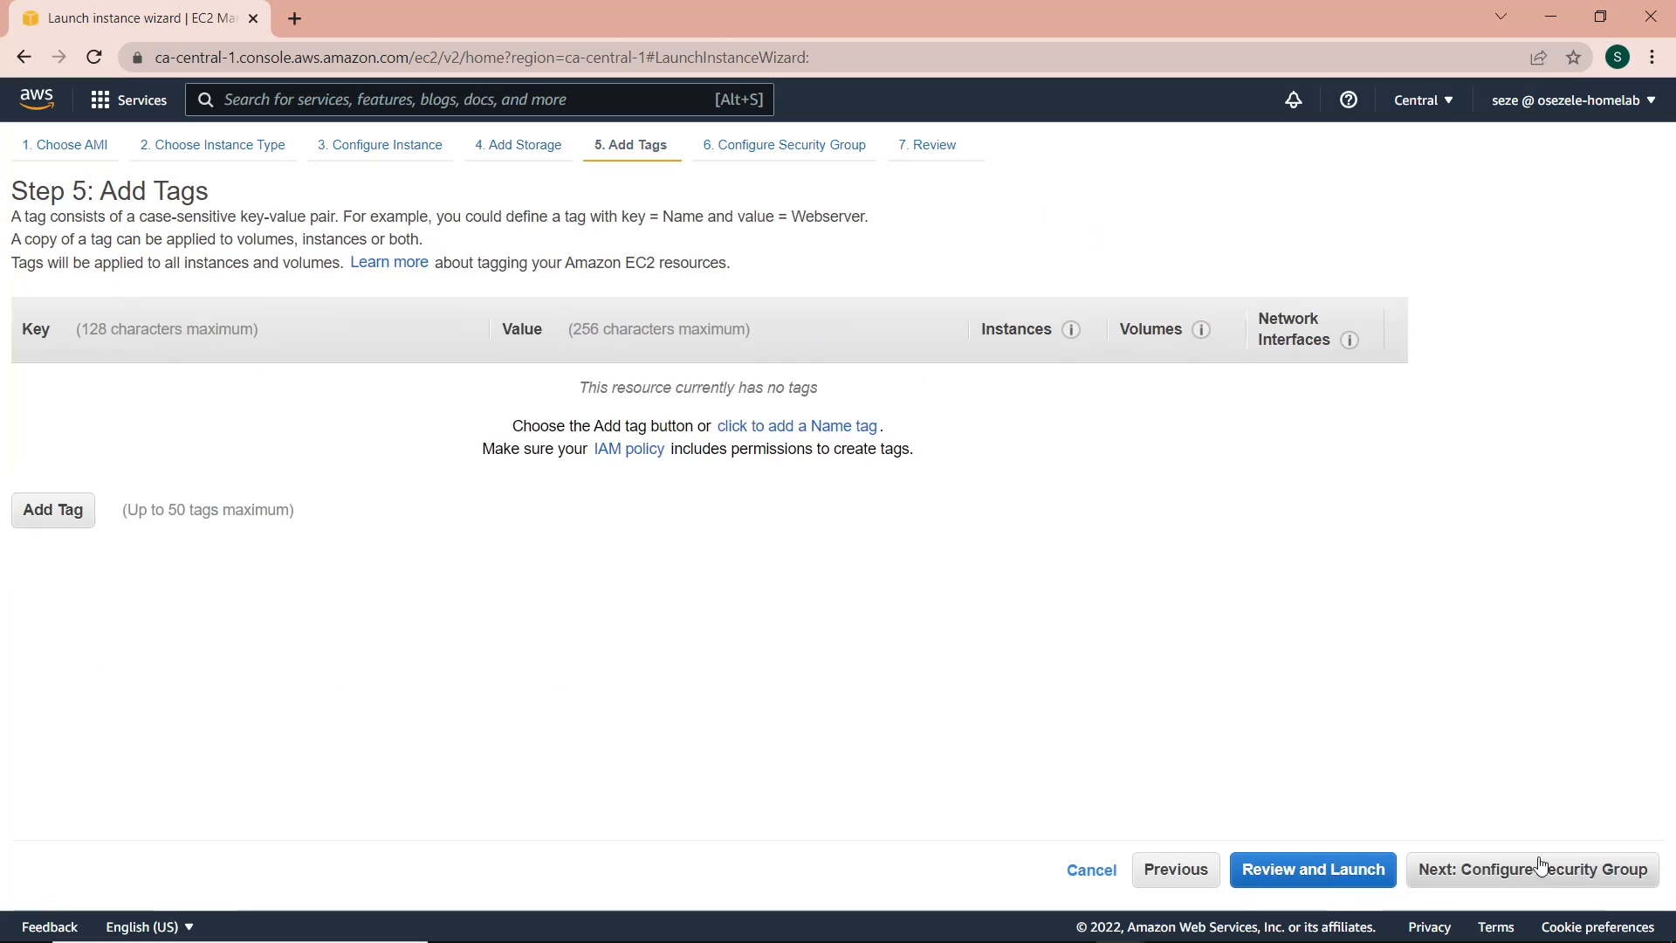
Step: Add a tag with key Name and value SGNACLTest, and continue to the security group configuration
click(57, 506)
text(Nan)
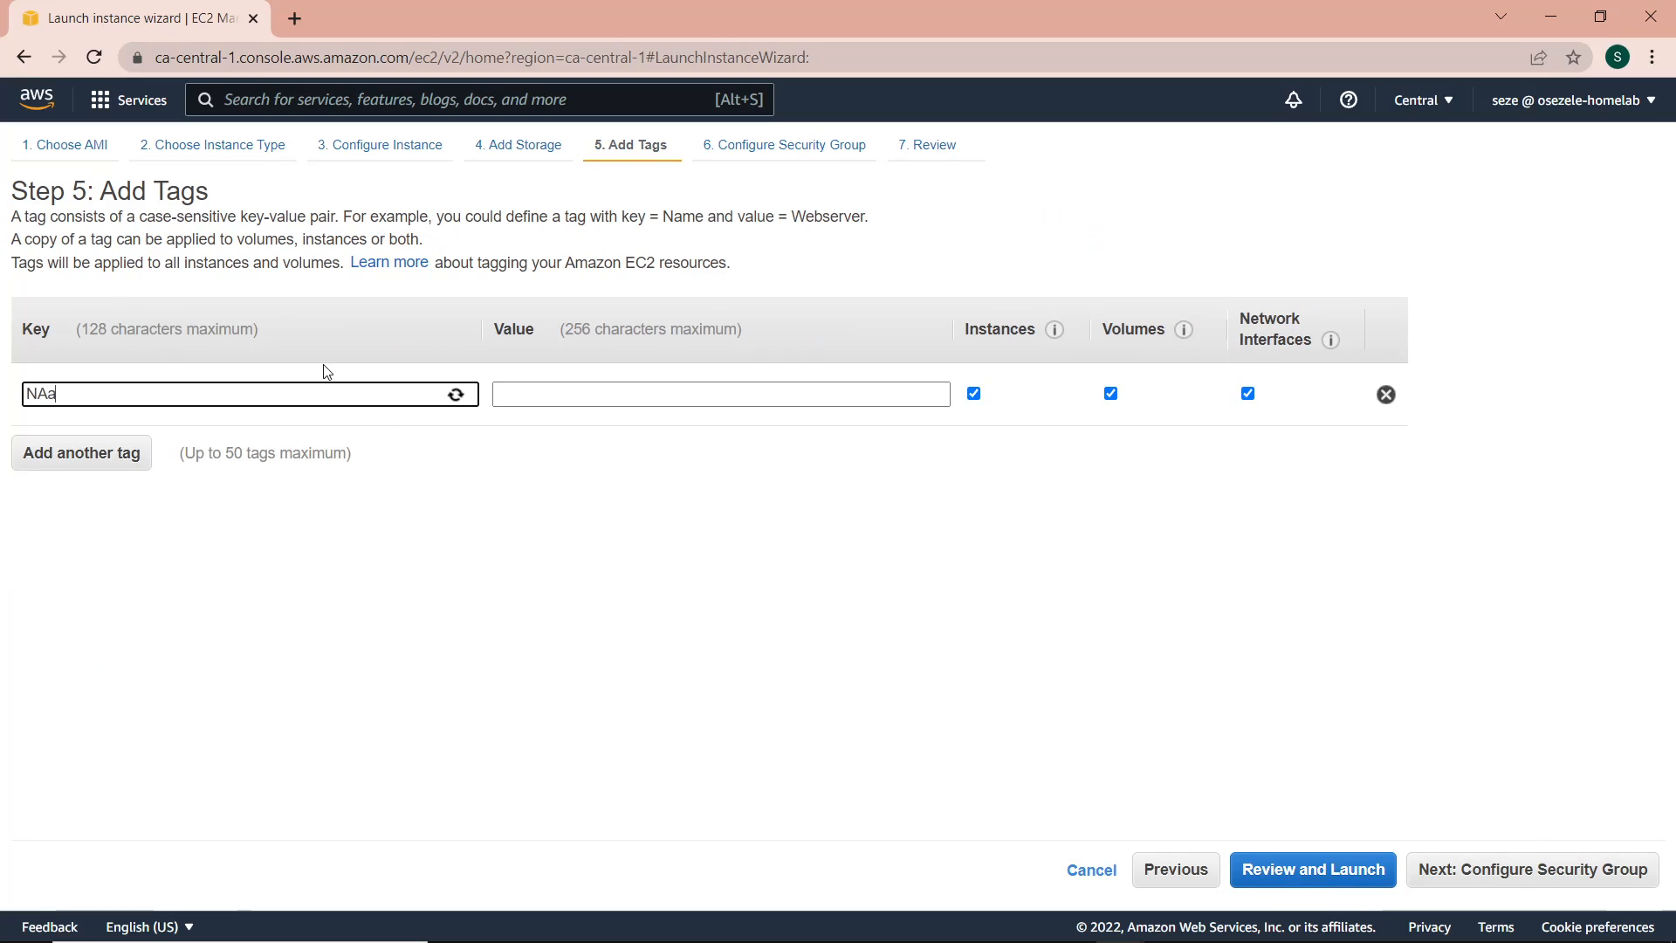
text(e)
key(Tab)
text(SG)
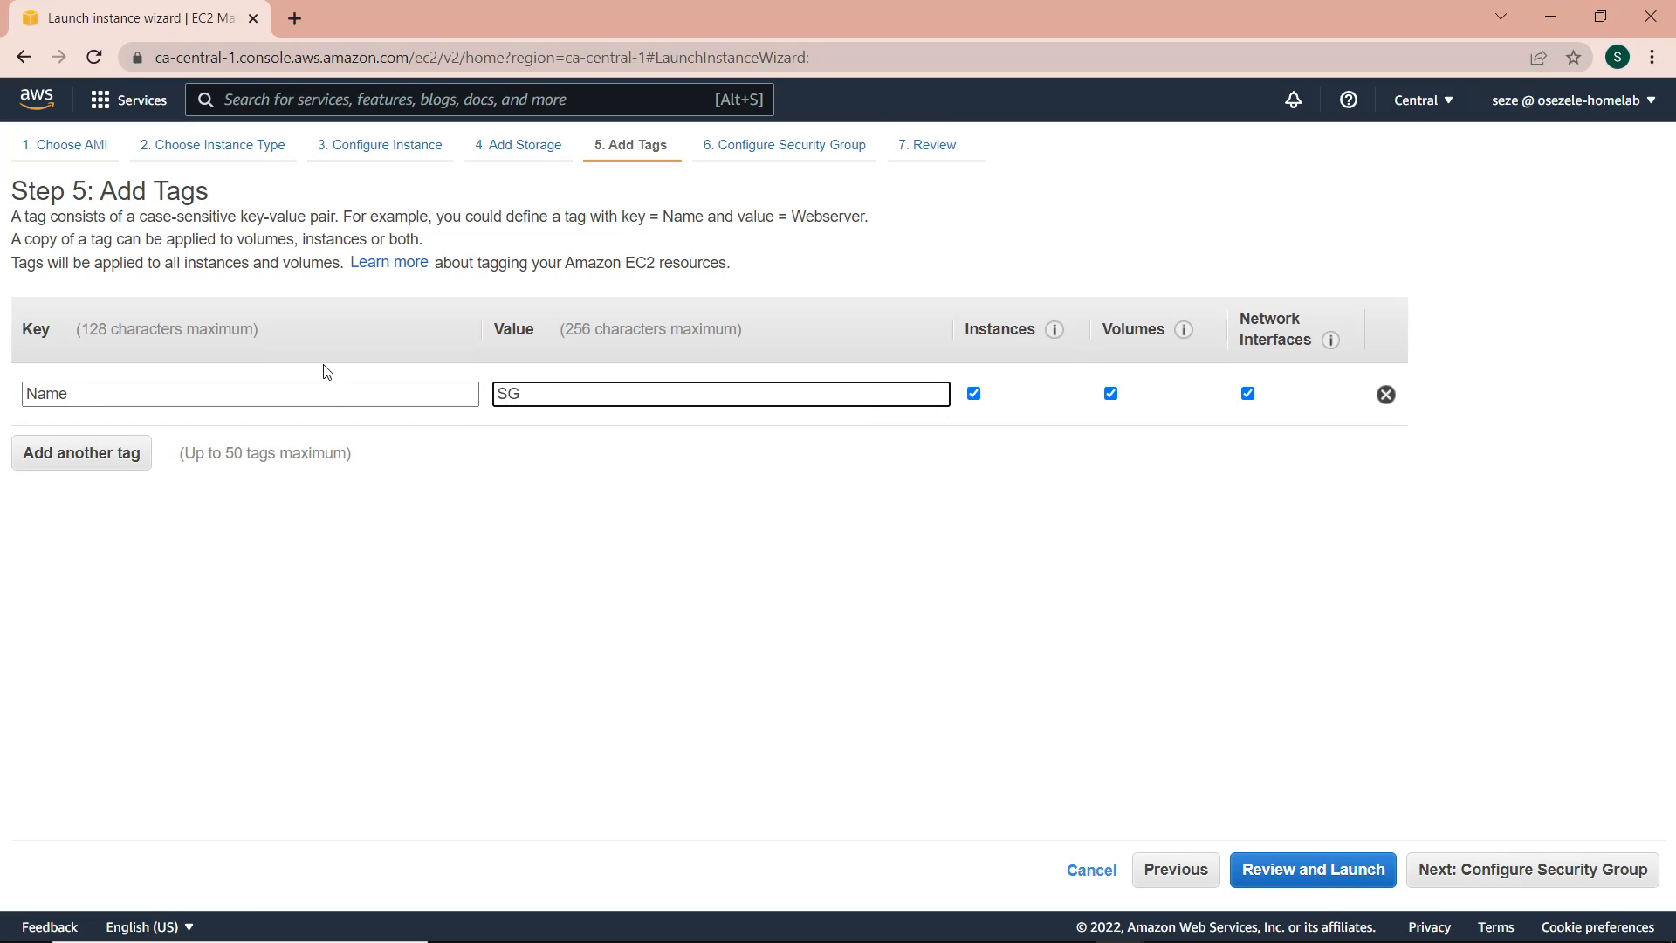
text(NACLTest)
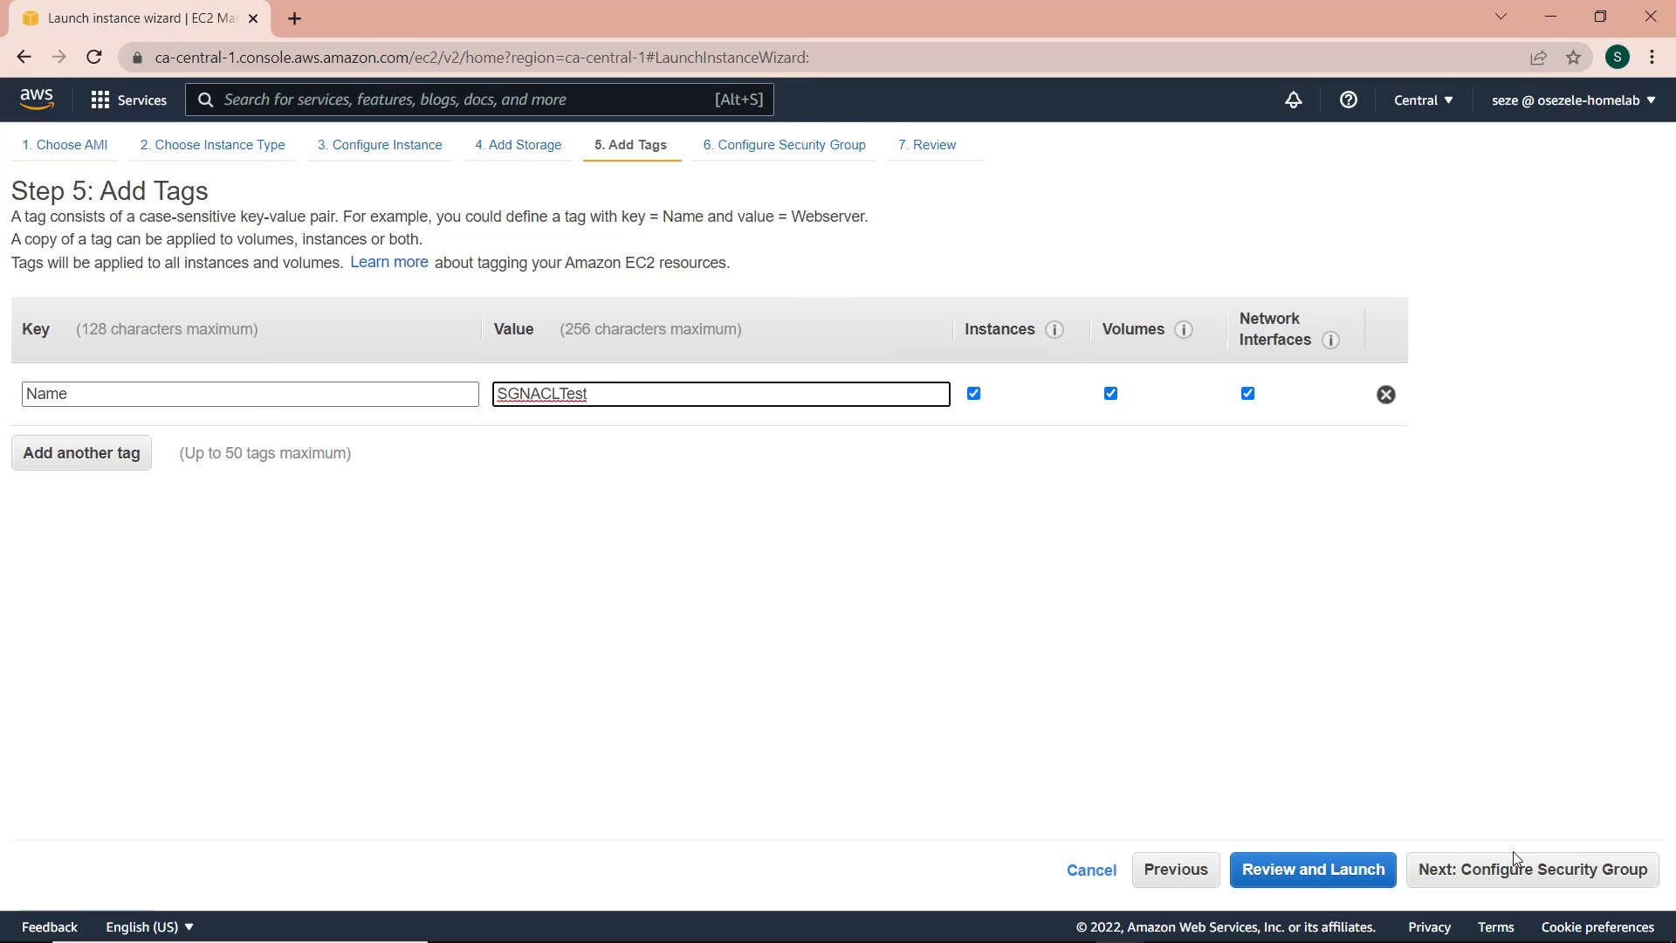
click(1516, 872)
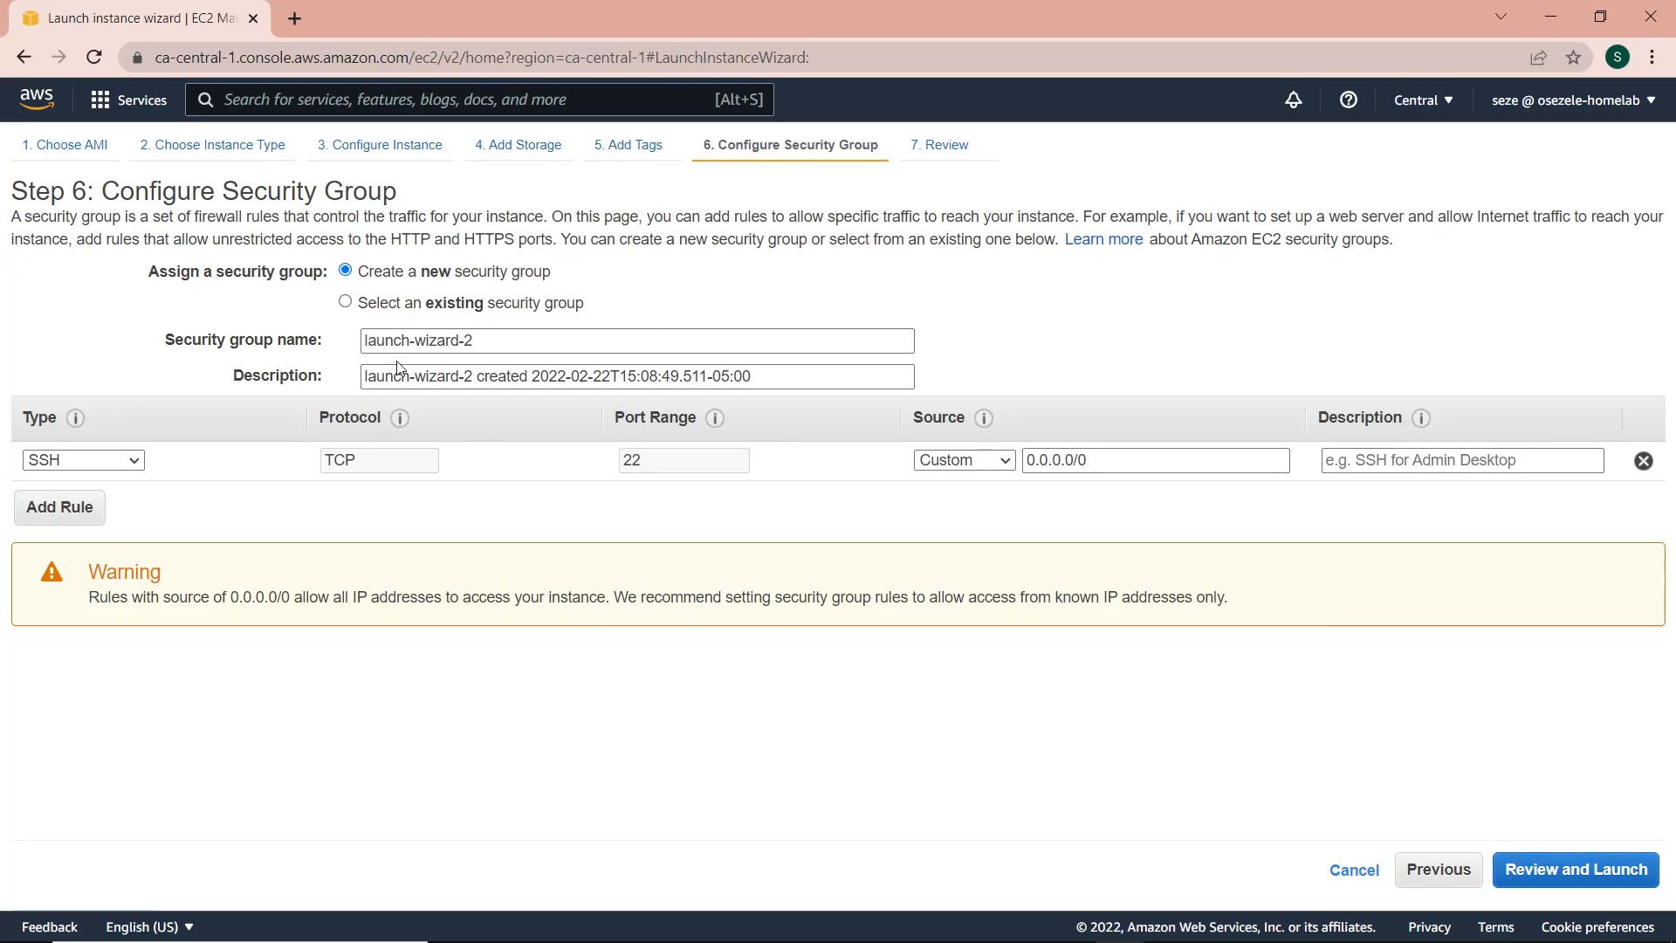
Step: Choose to create a new security group and name it PingAcess
click(405, 304)
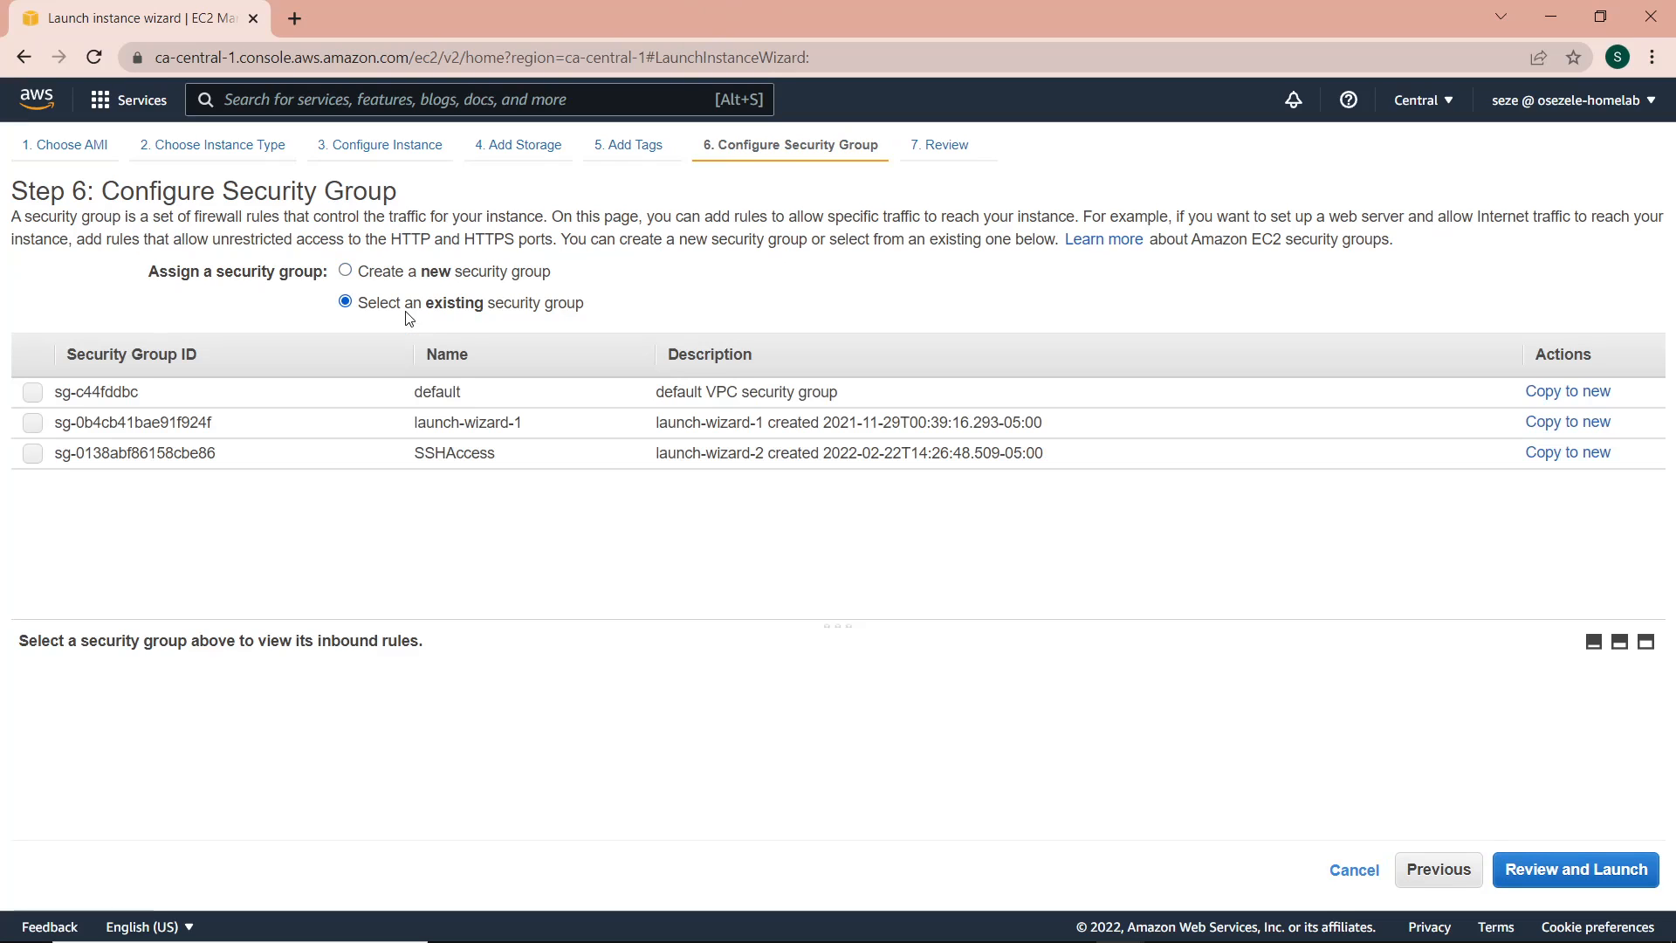
click(398, 267)
triple_click(440, 342)
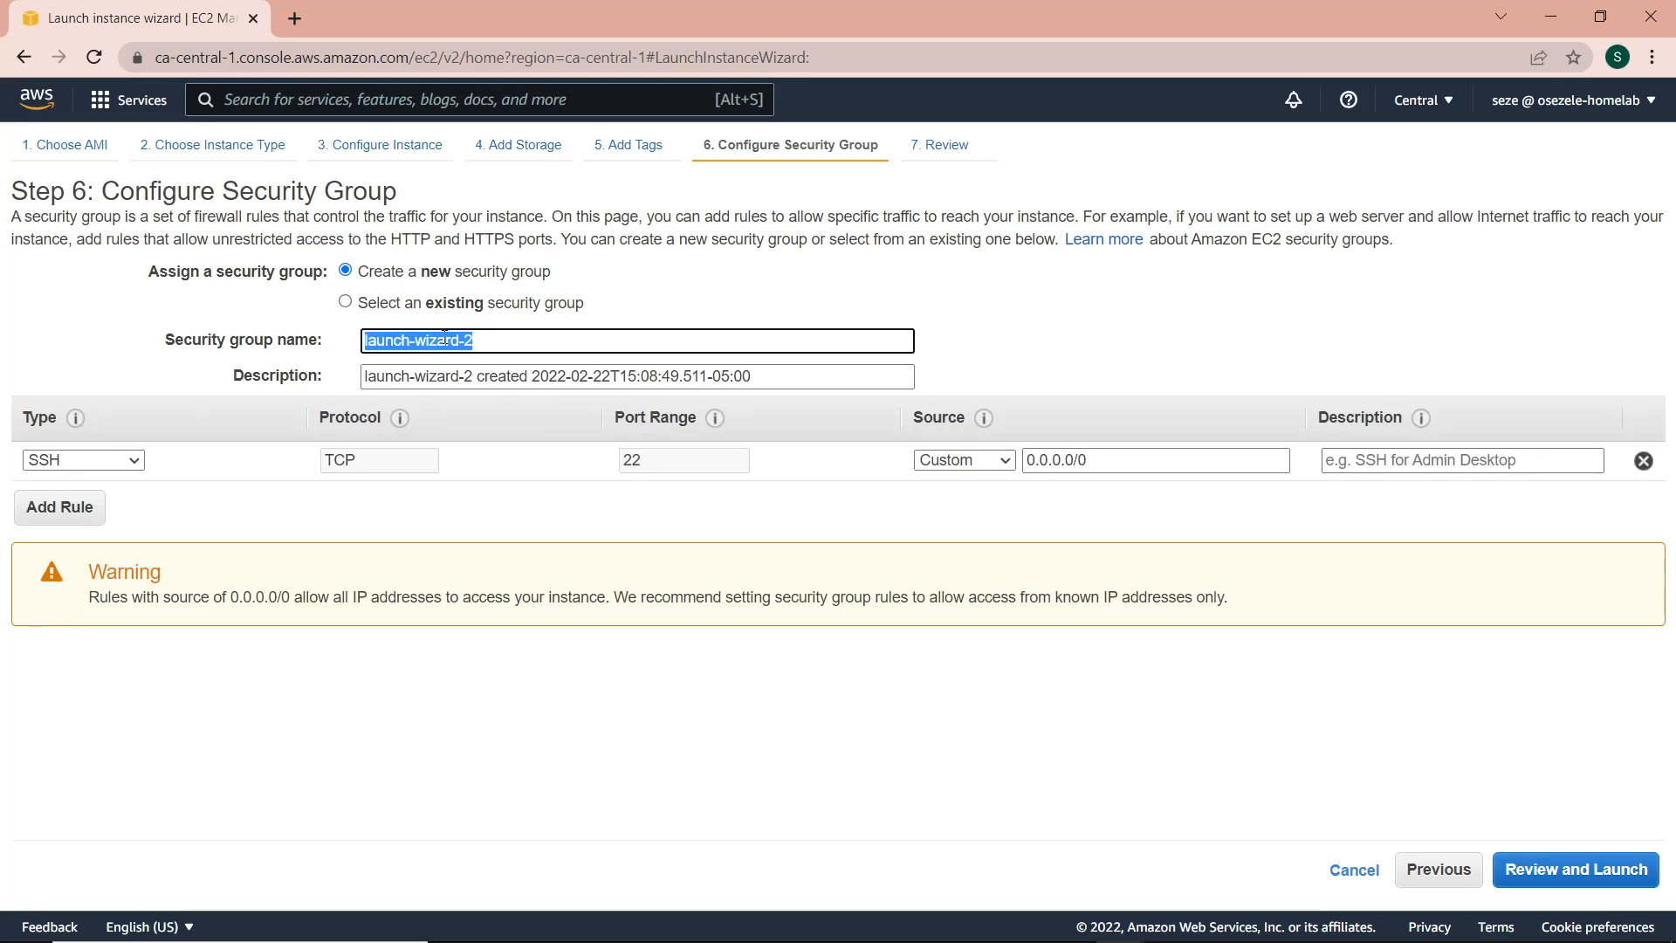
text(PingAcess)
Step: Try changing the SSH inbound rule to a Custom ICMP Rule - IPv4 with the Echo Reply protocol
click(123, 459)
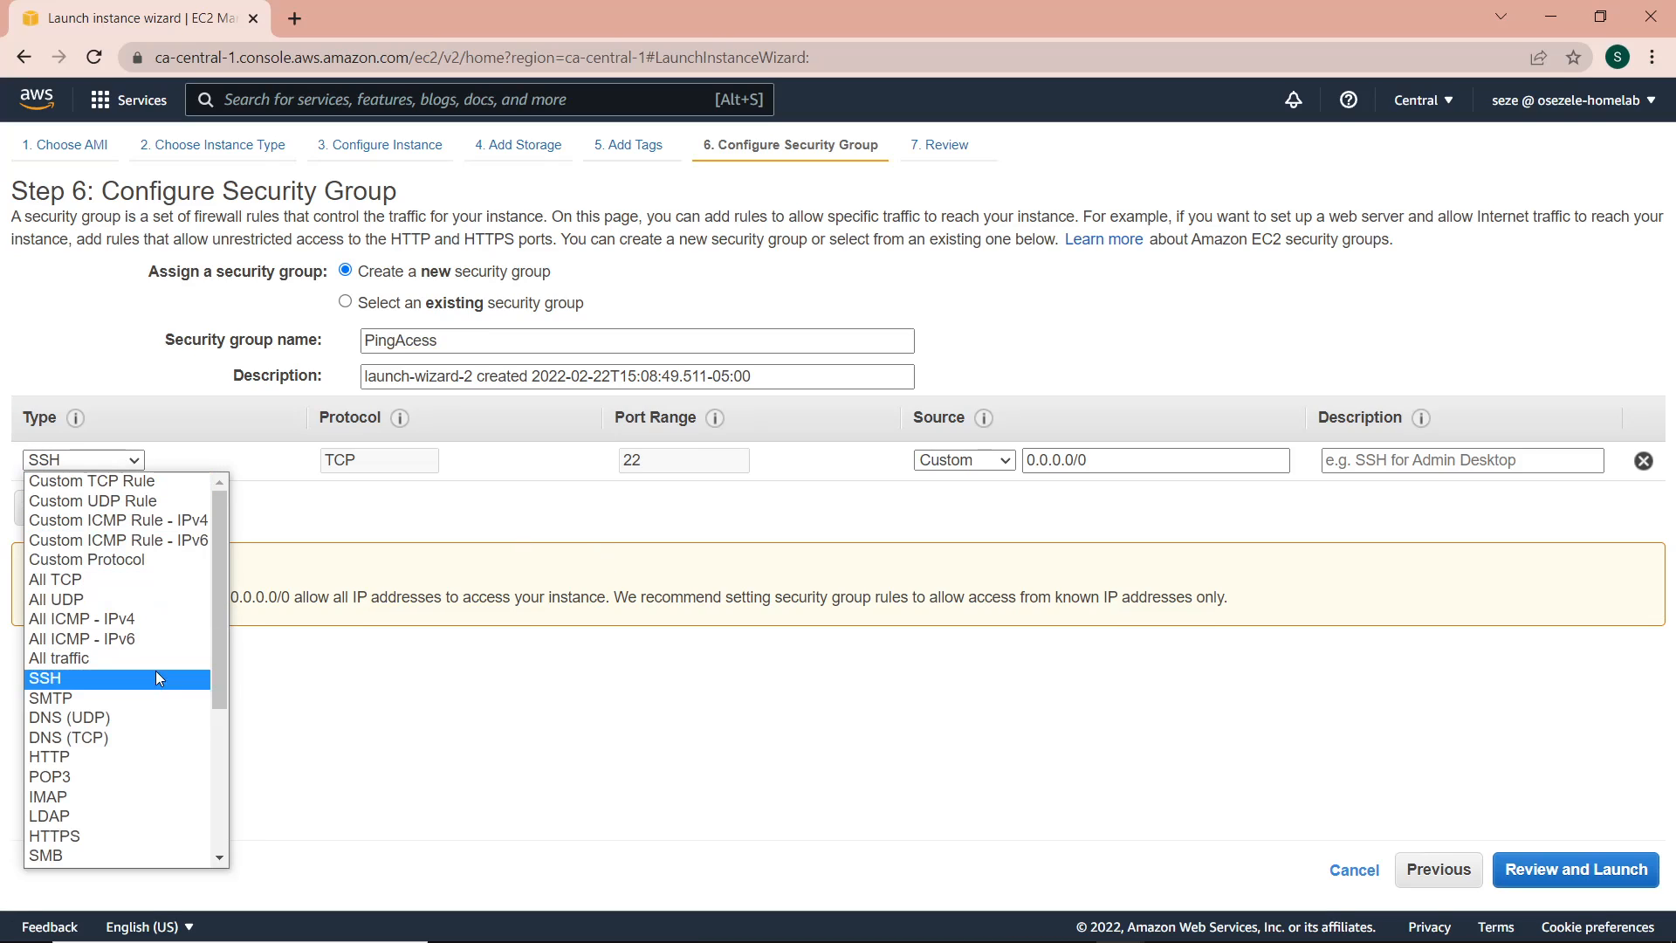
scroll(140, 585, down, 3)
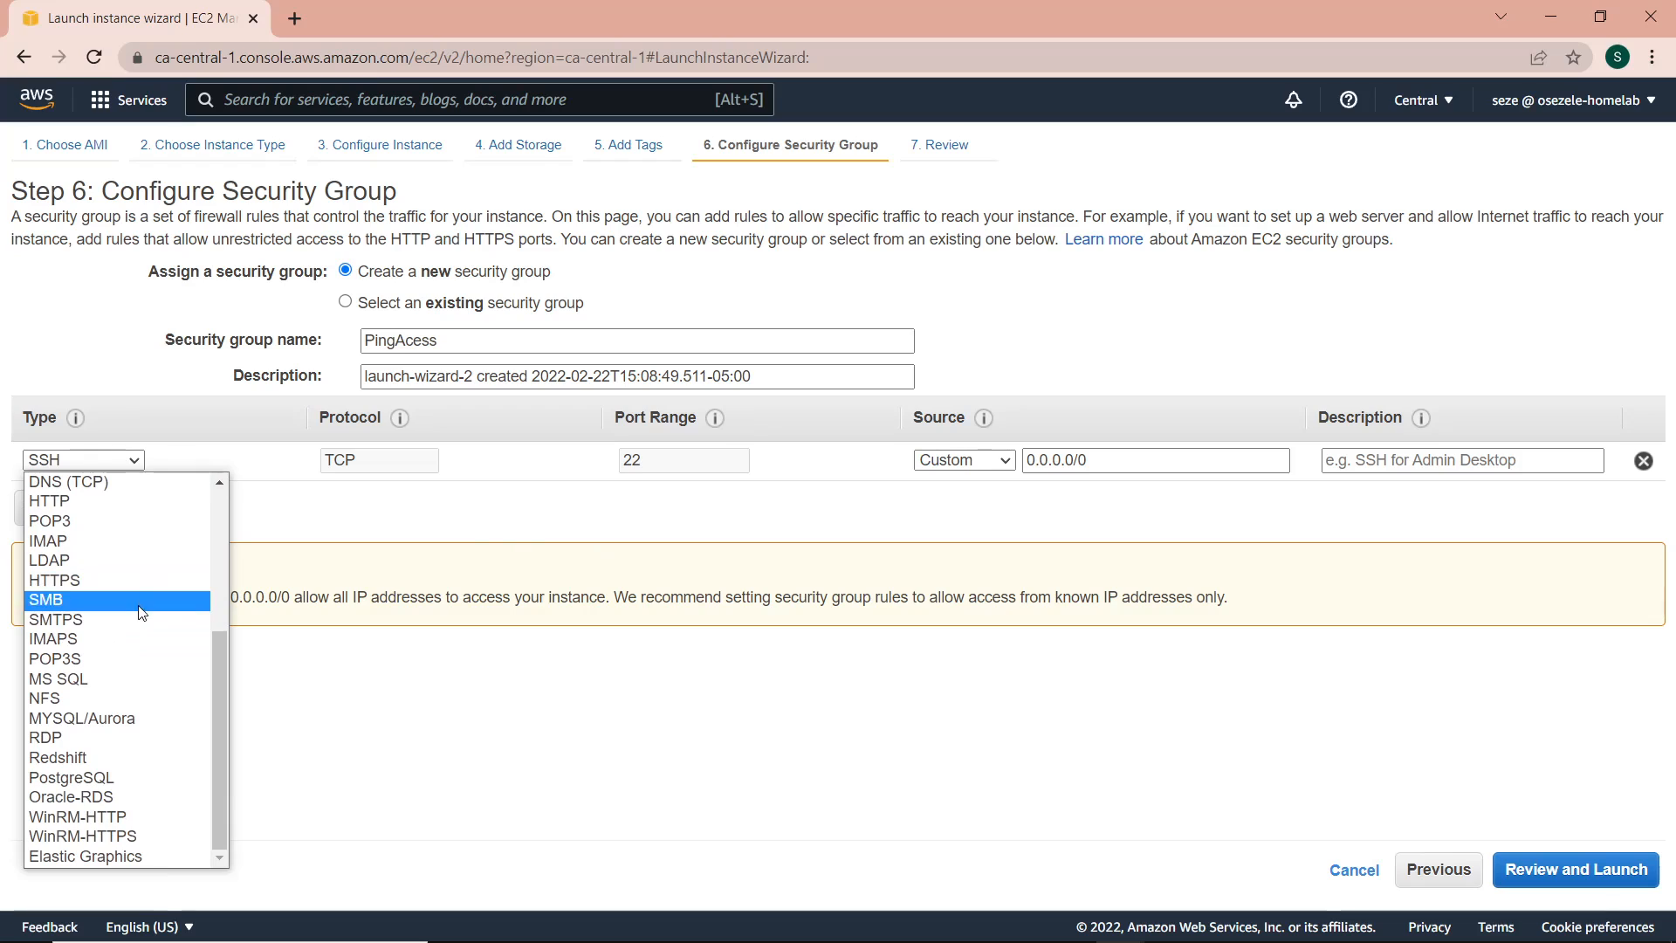
scroll(138, 618, up, 3)
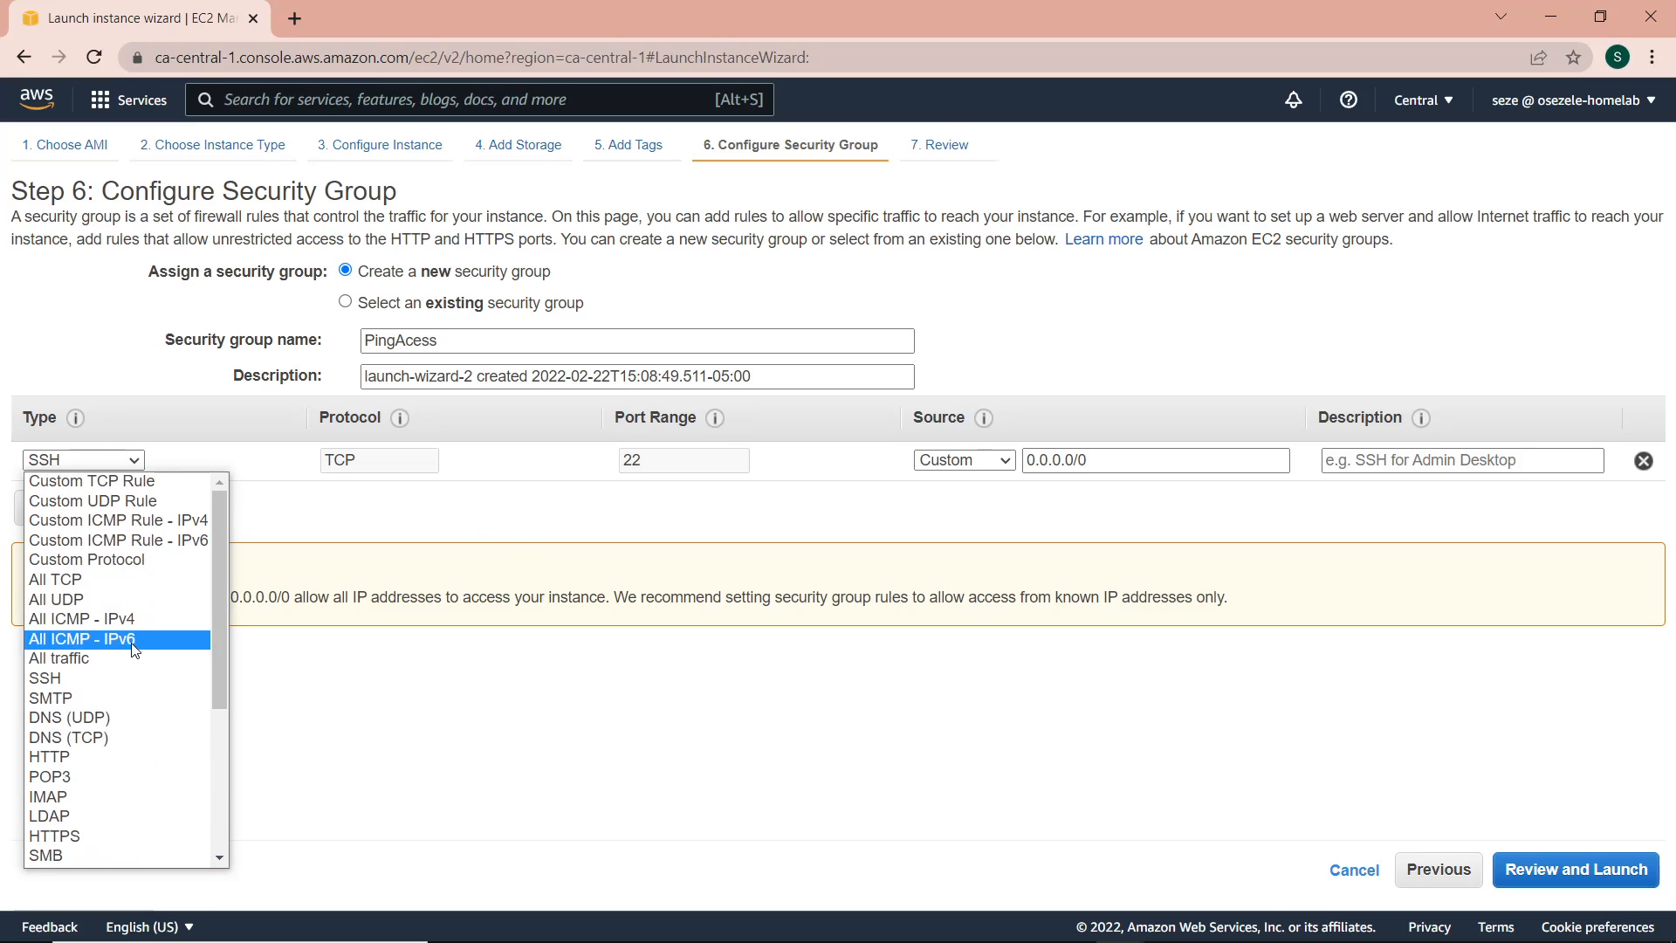
click(127, 526)
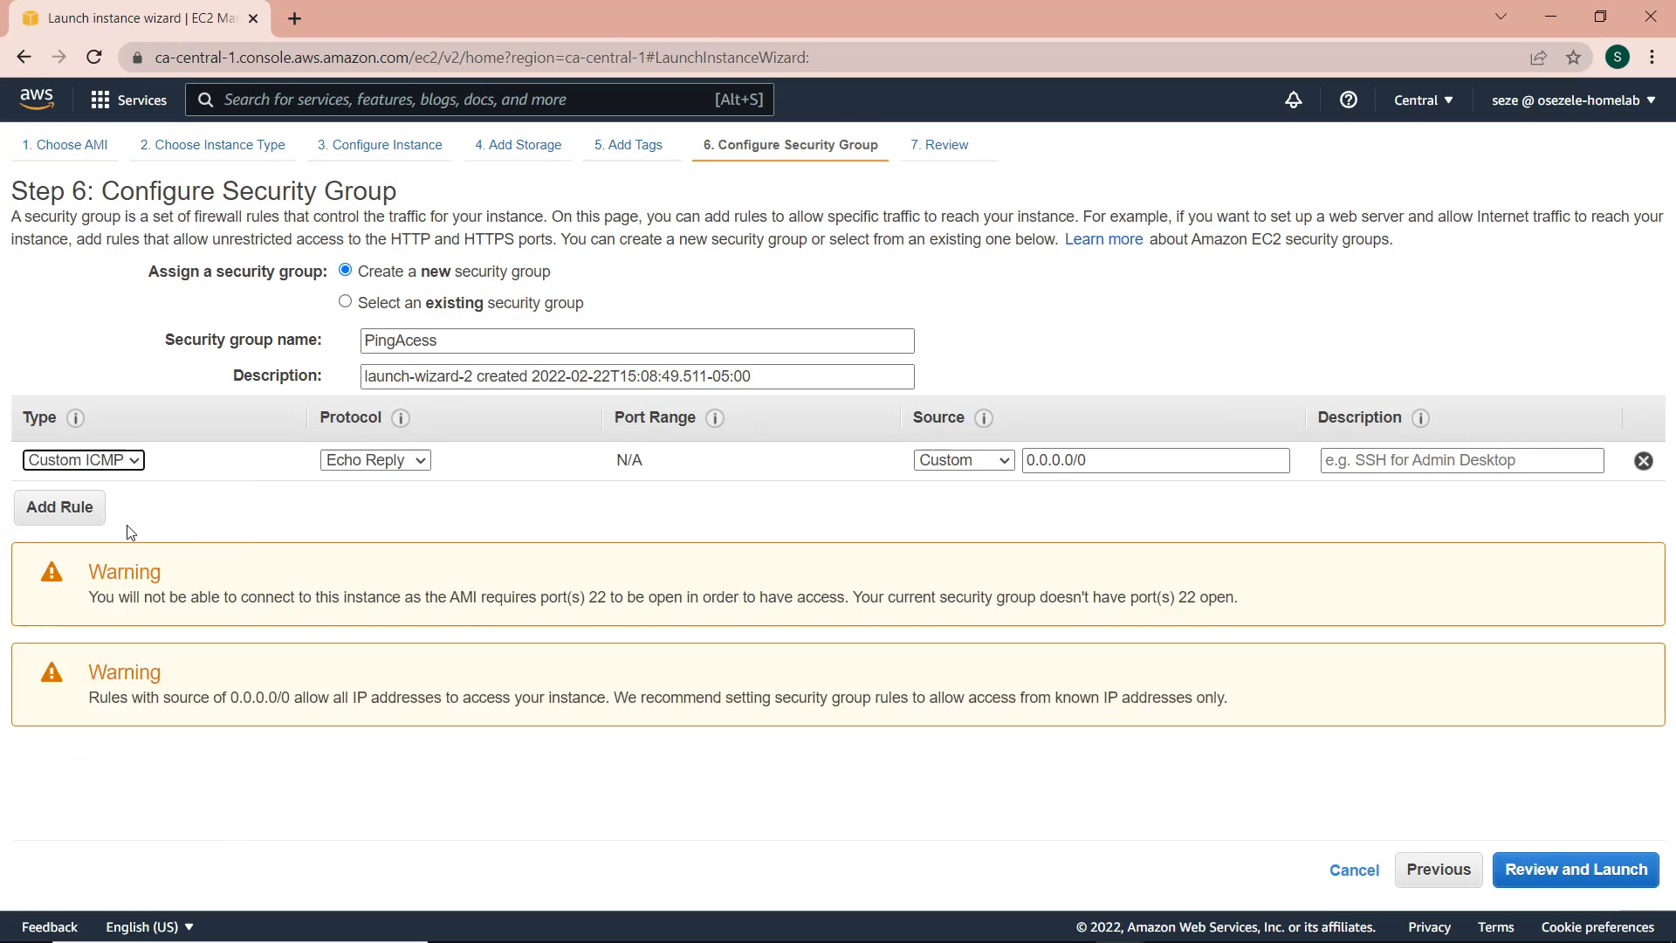
click(413, 464)
click(412, 463)
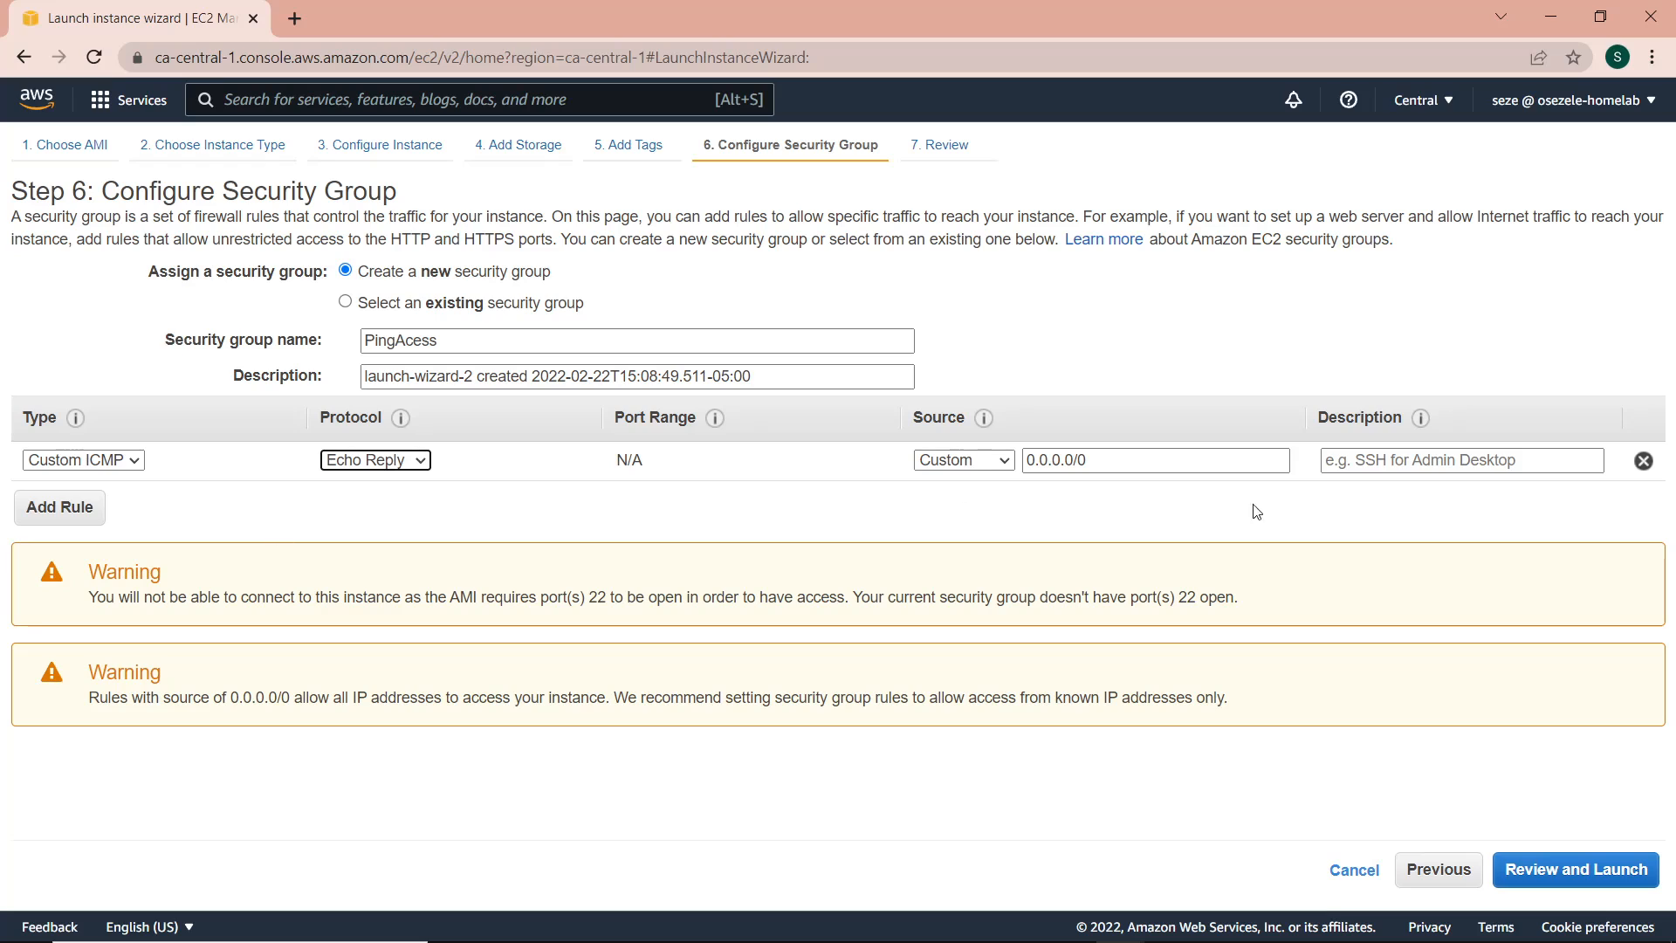
Step: Delete the only inbound rule from the PingAcess security group and review the launch settings
click(1642, 461)
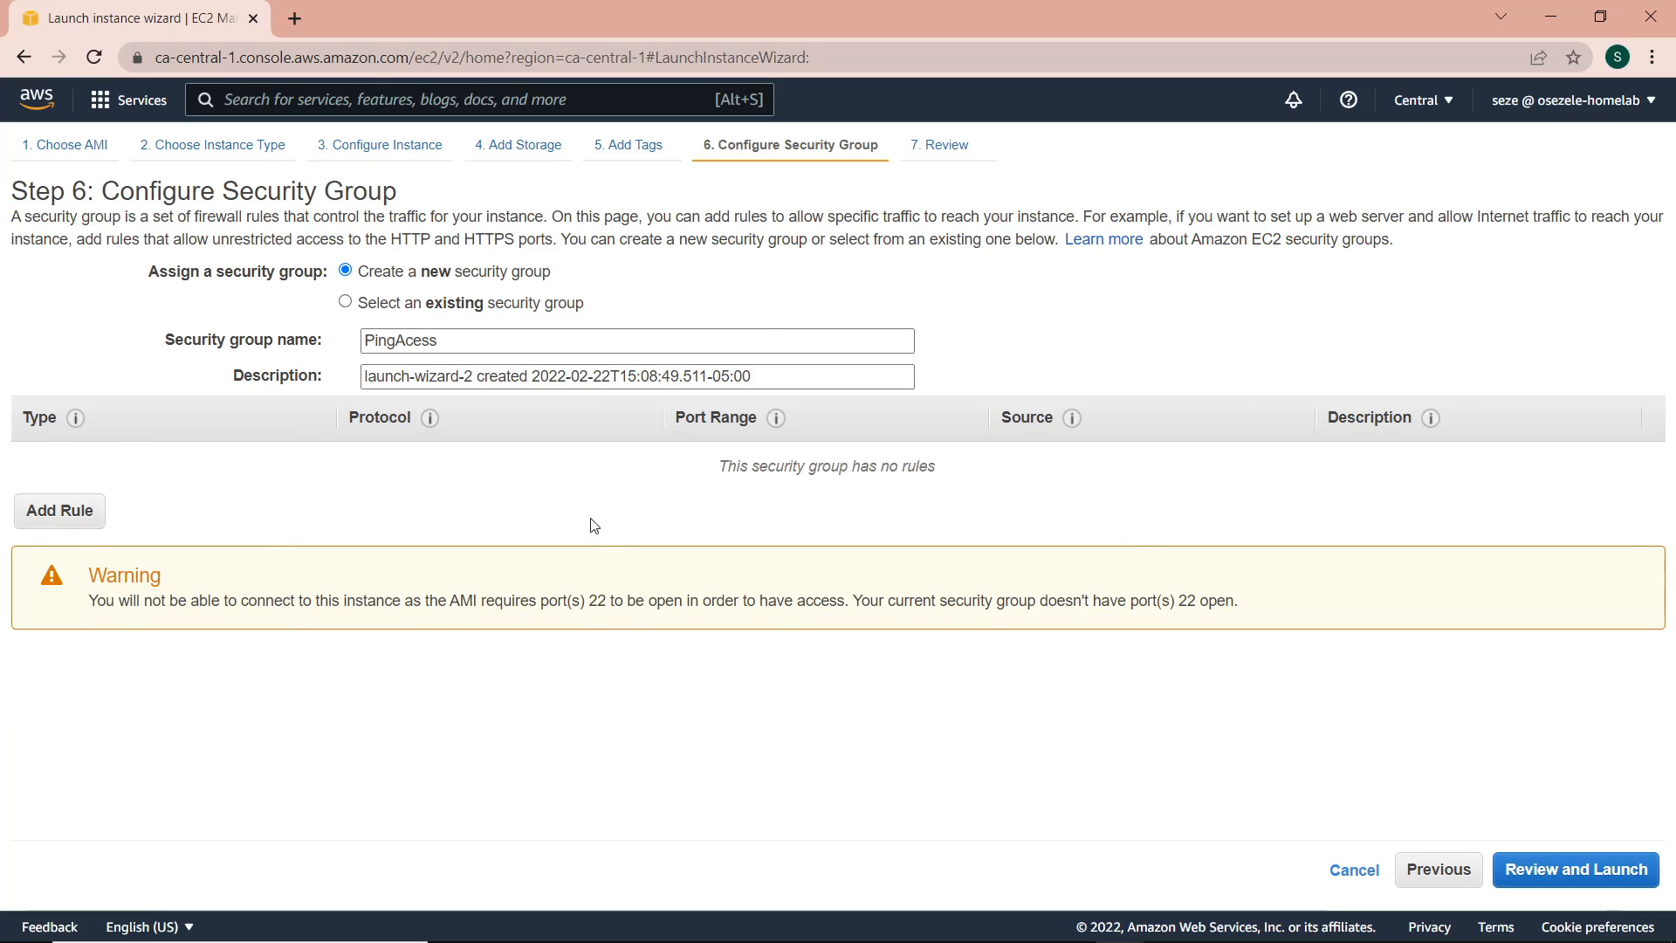
click(1561, 880)
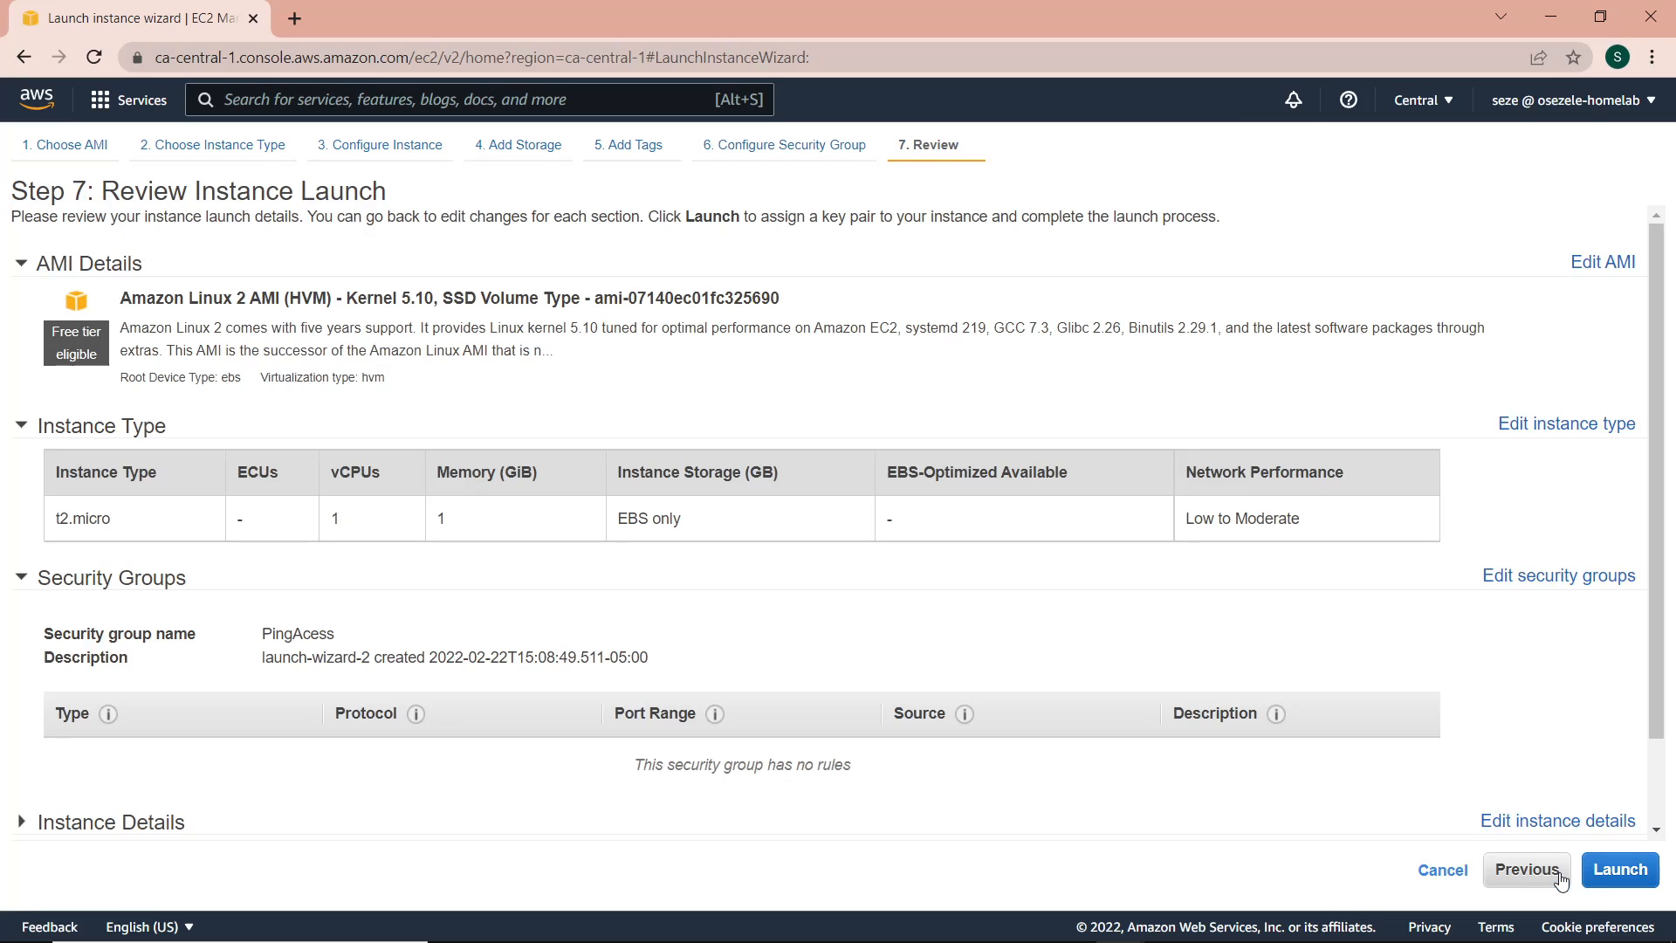
scroll(925, 733, down, 2)
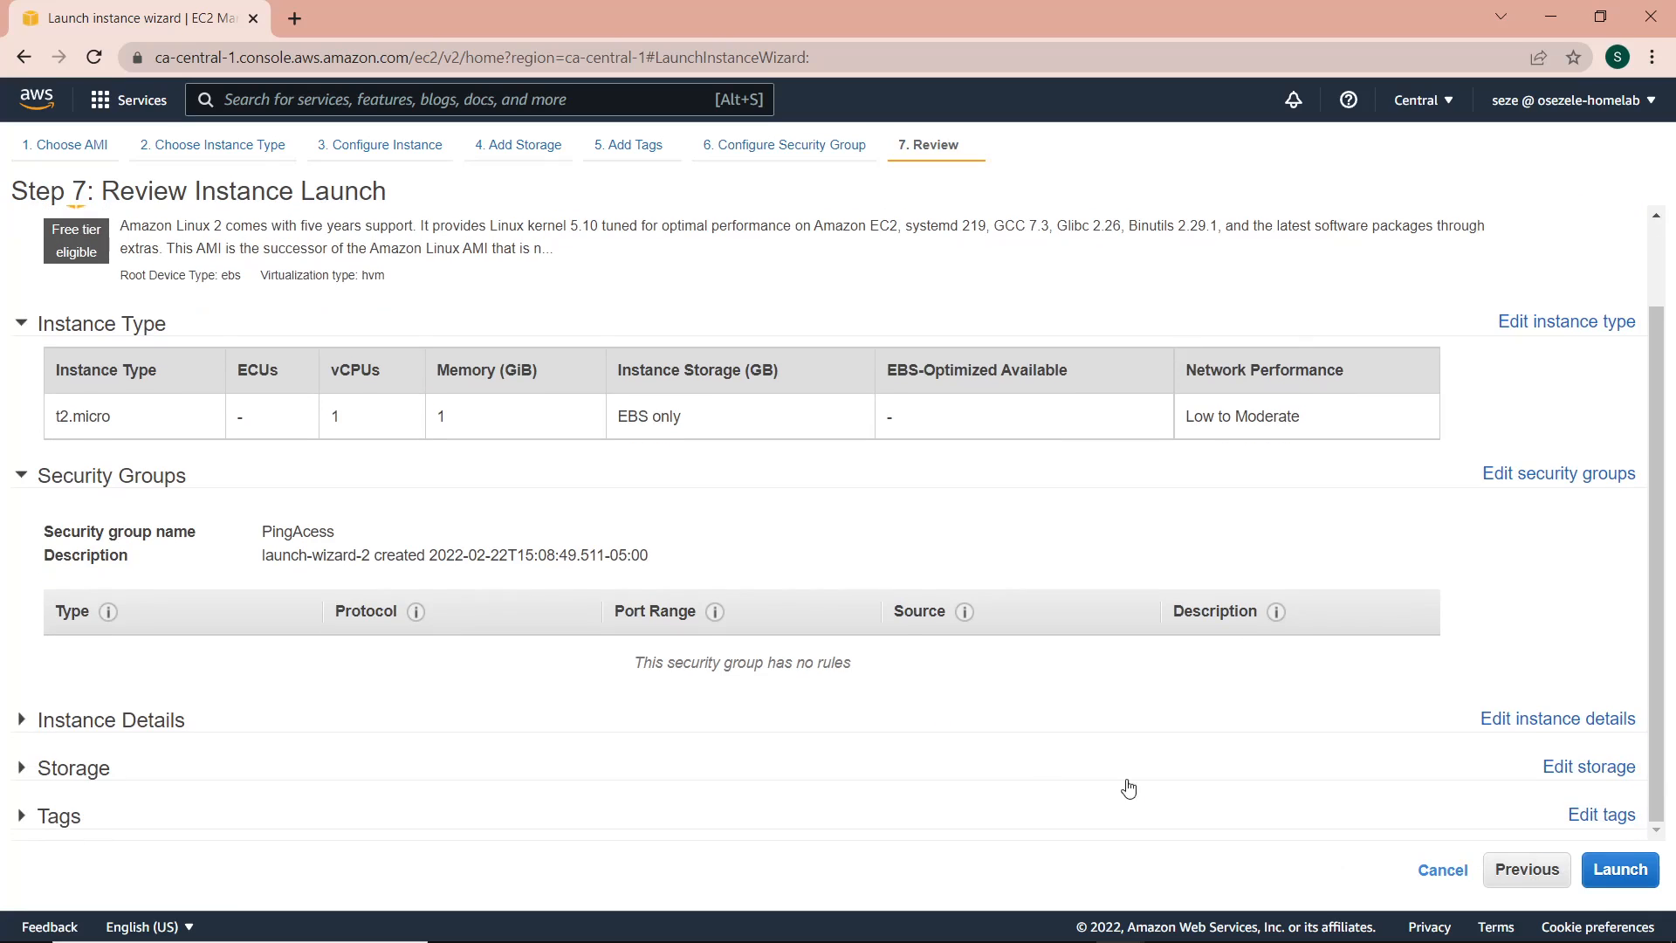
Step: Launch the instance with the existing key pair skp | RSA, acknowledging access to its private key file
click(1625, 871)
click(680, 630)
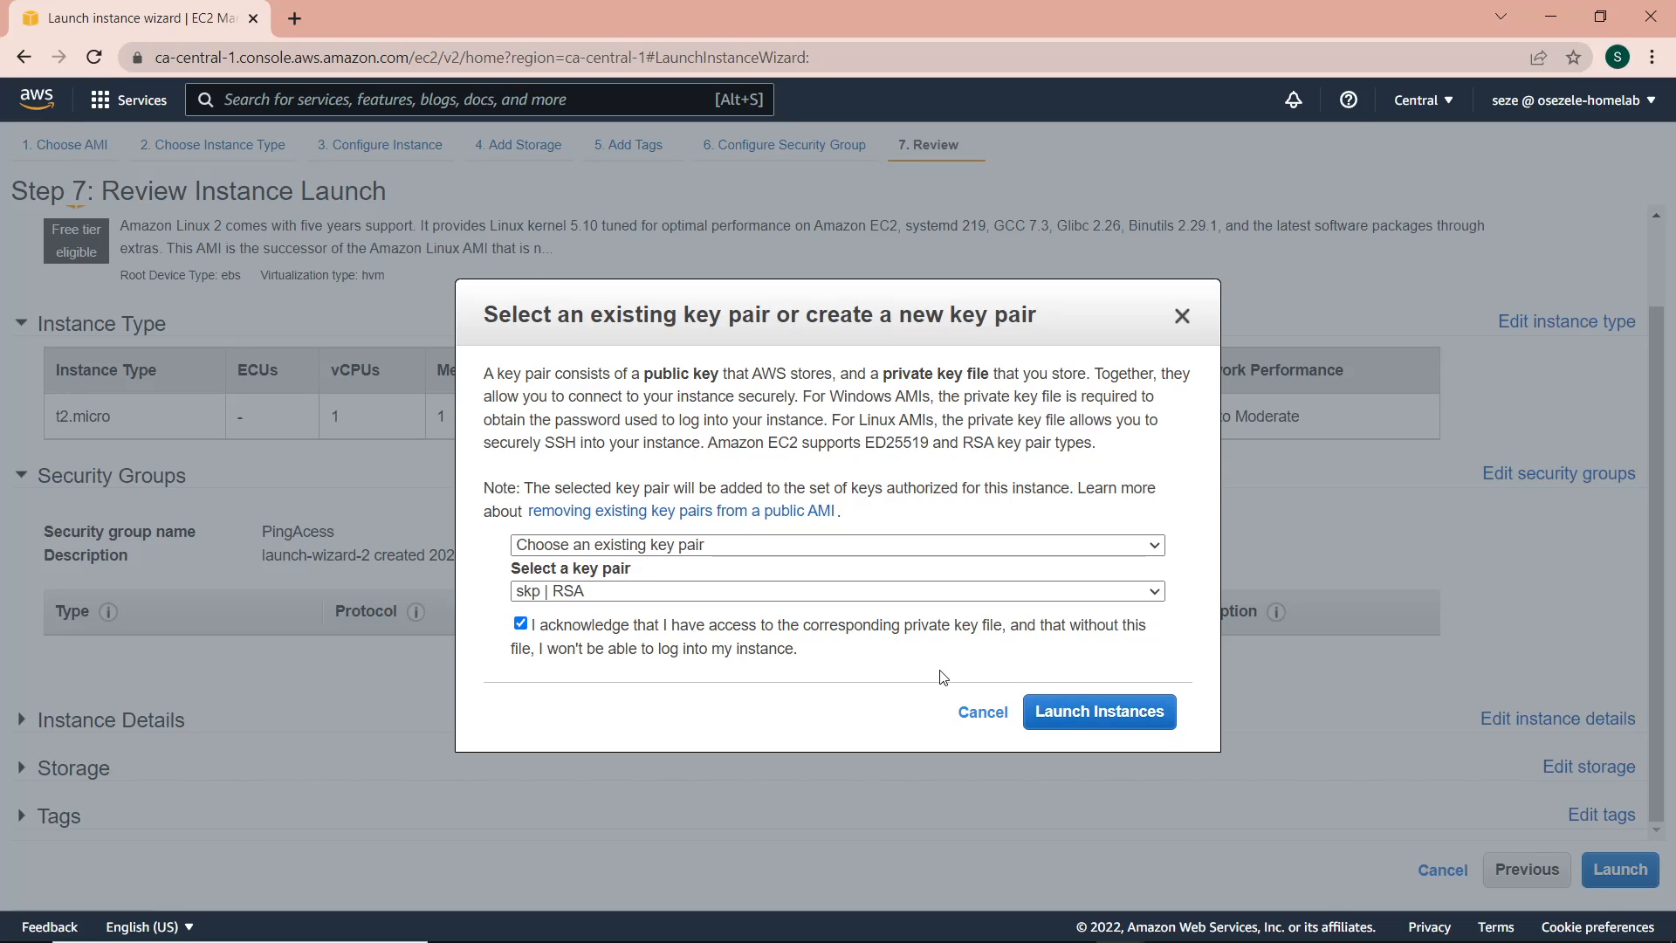
click(1106, 711)
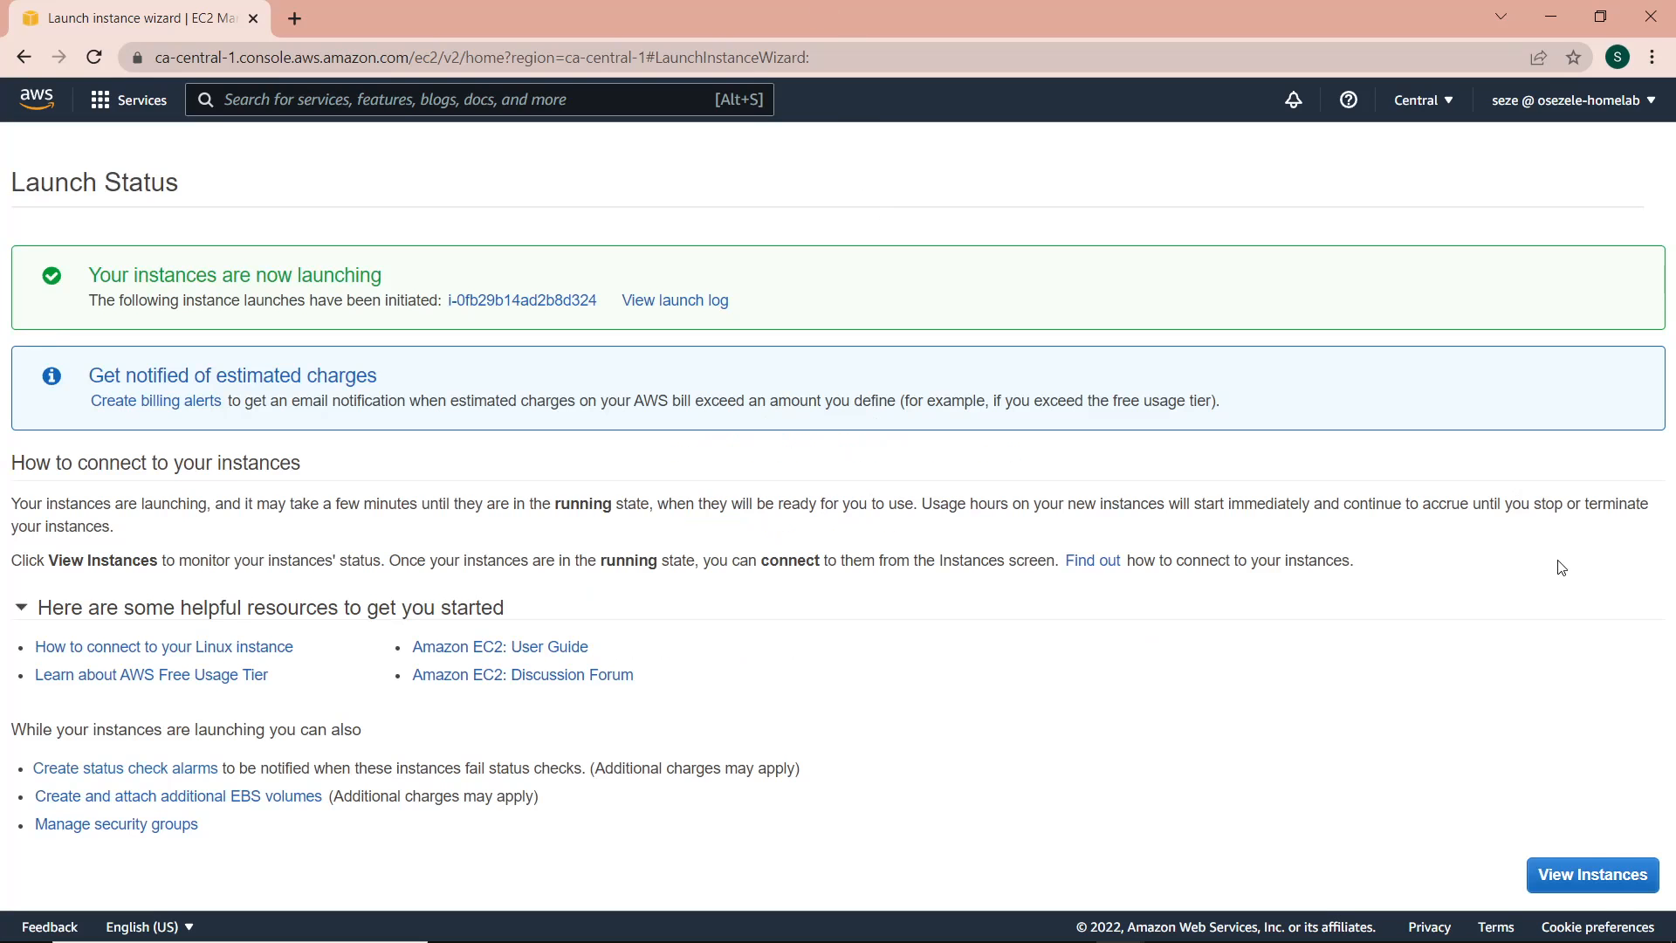
Step: Return to the instances list and view the details of the SGNACLTest instance
click(1648, 892)
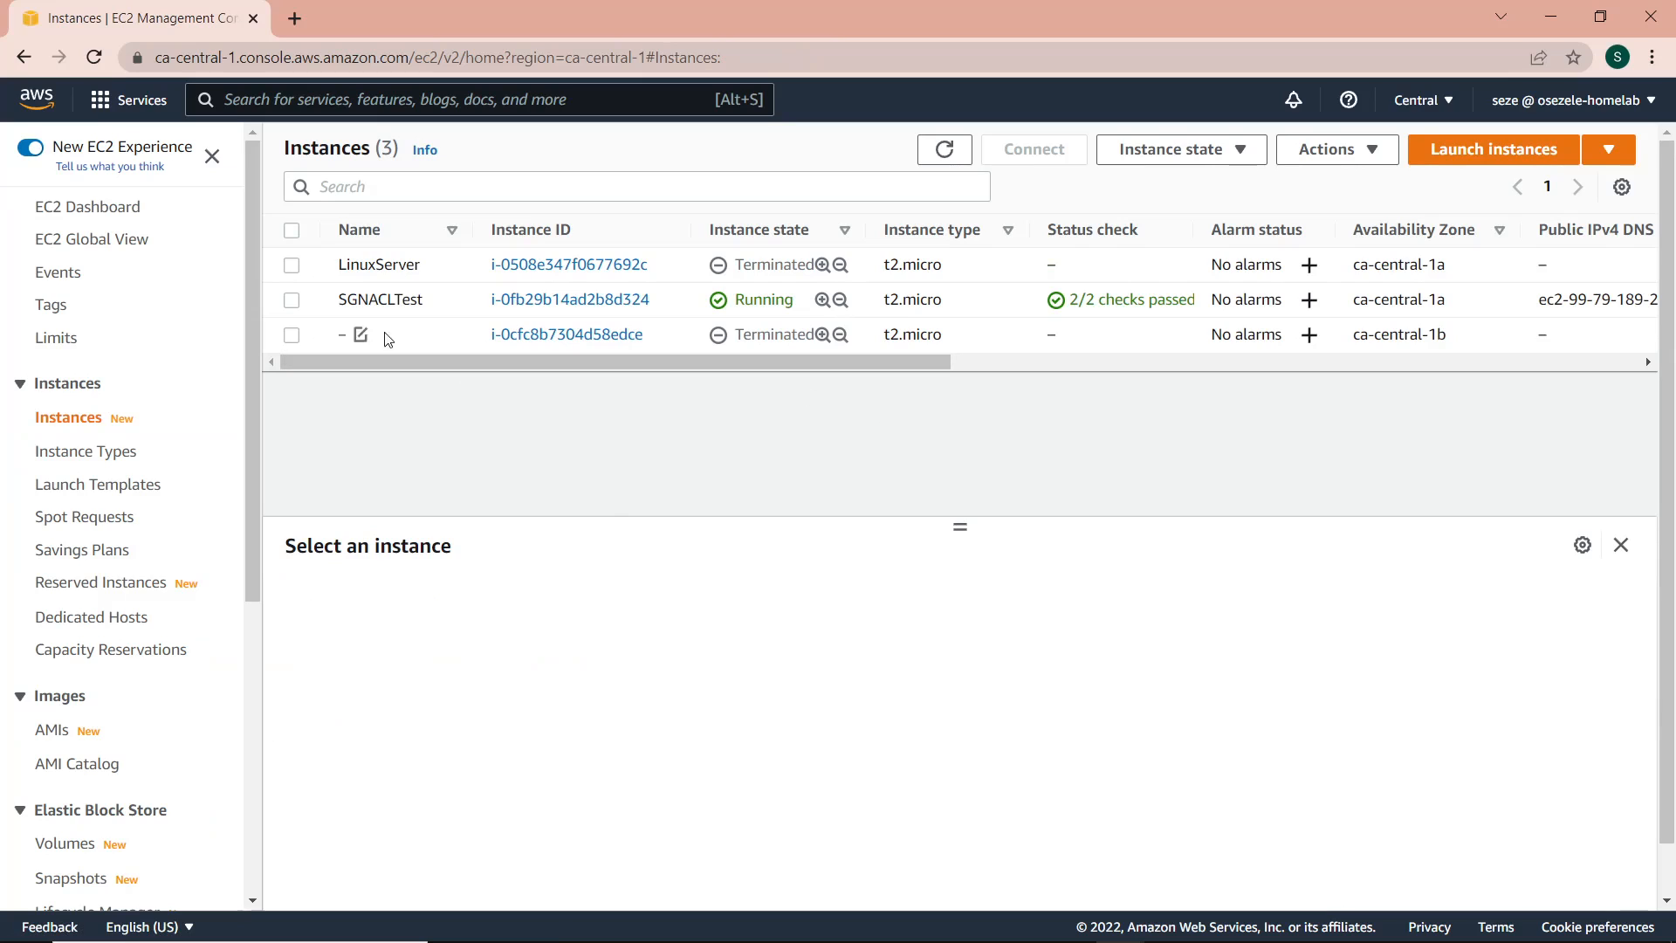
click(290, 303)
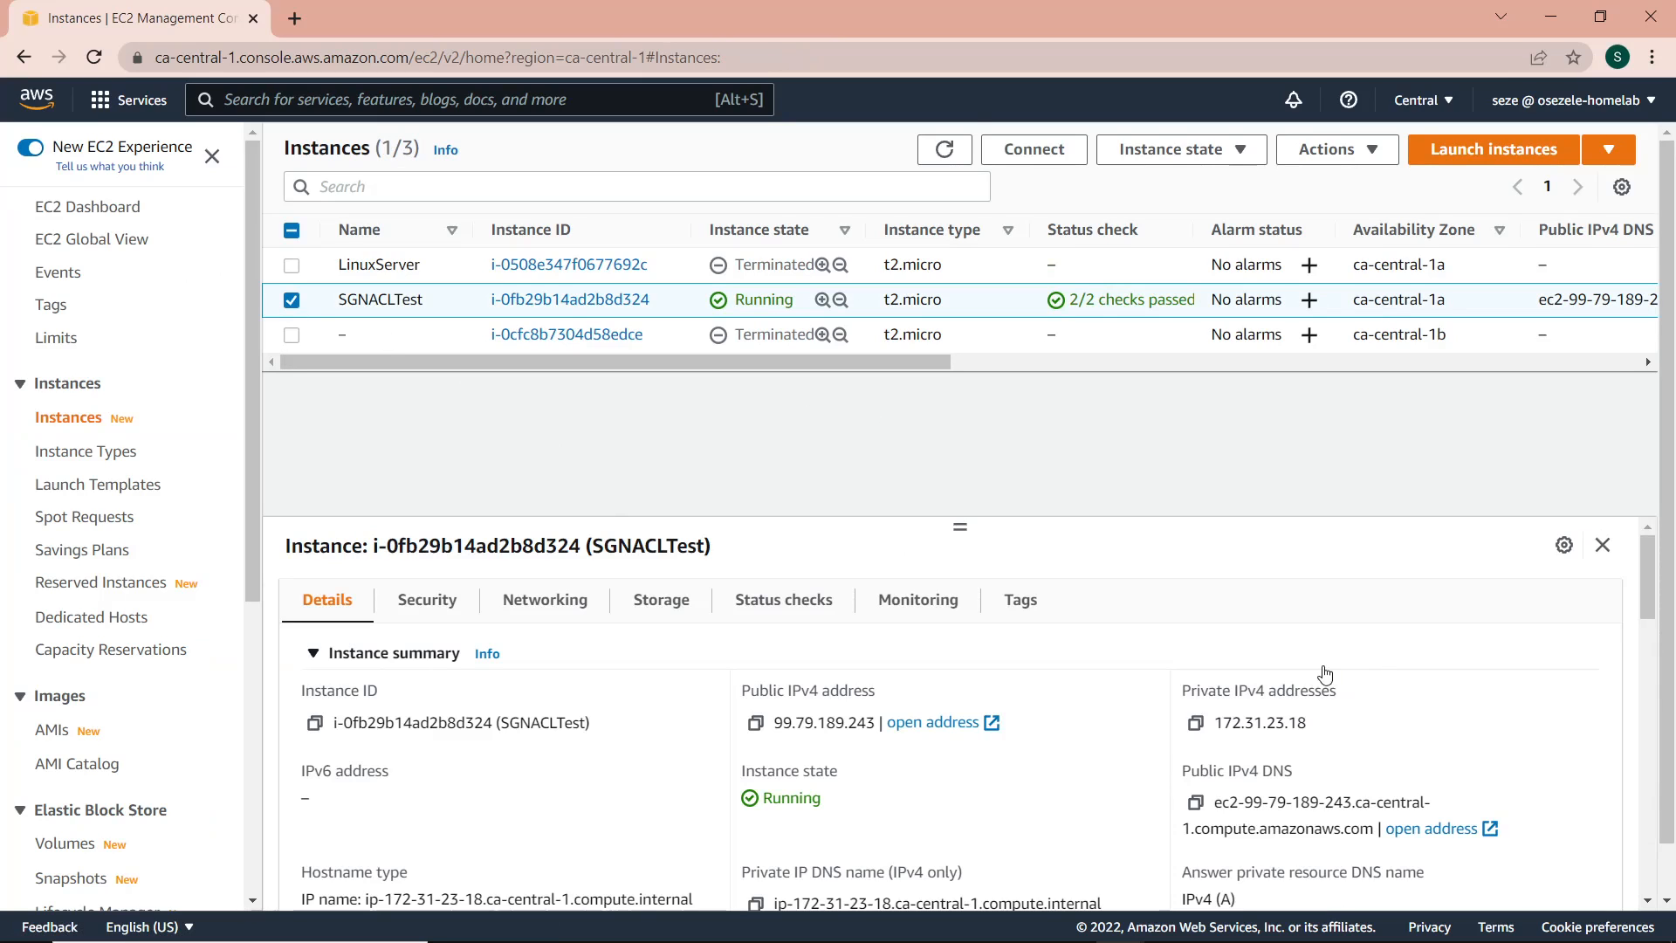
scroll(1336, 674, down, 1)
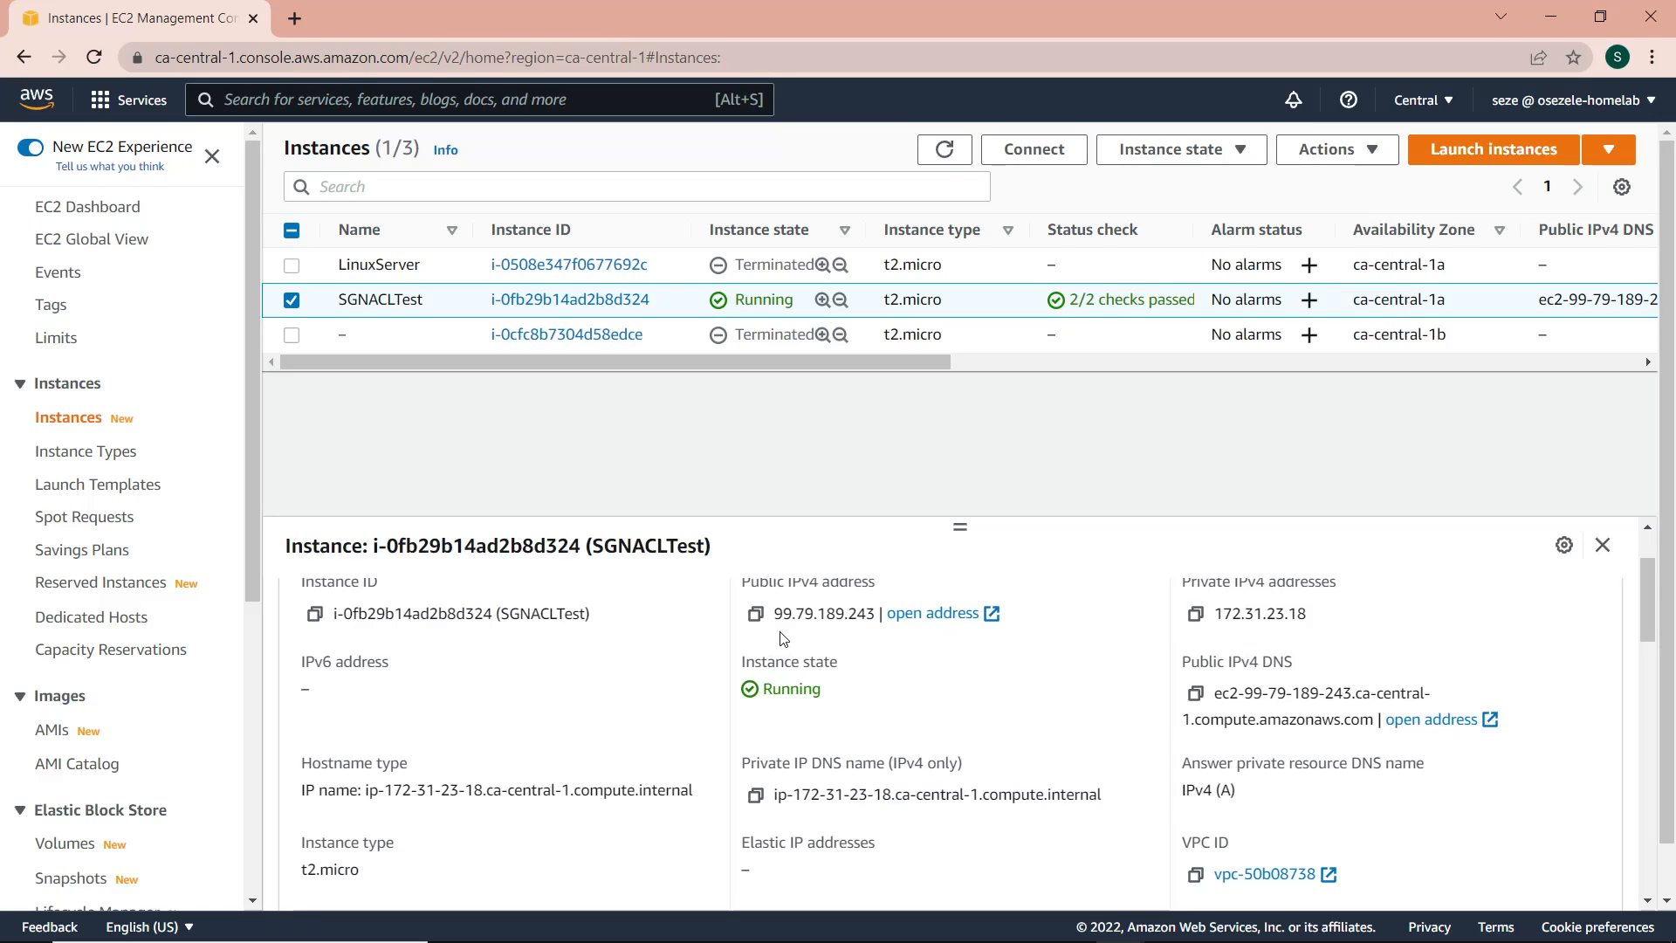
Step: Open the SSH client connection instructions for SGNACLTest and paste the connection command into the Git Bash terminal in the Downloads folder
click(1034, 150)
key(alt+Tab)
right_click(1166, 393)
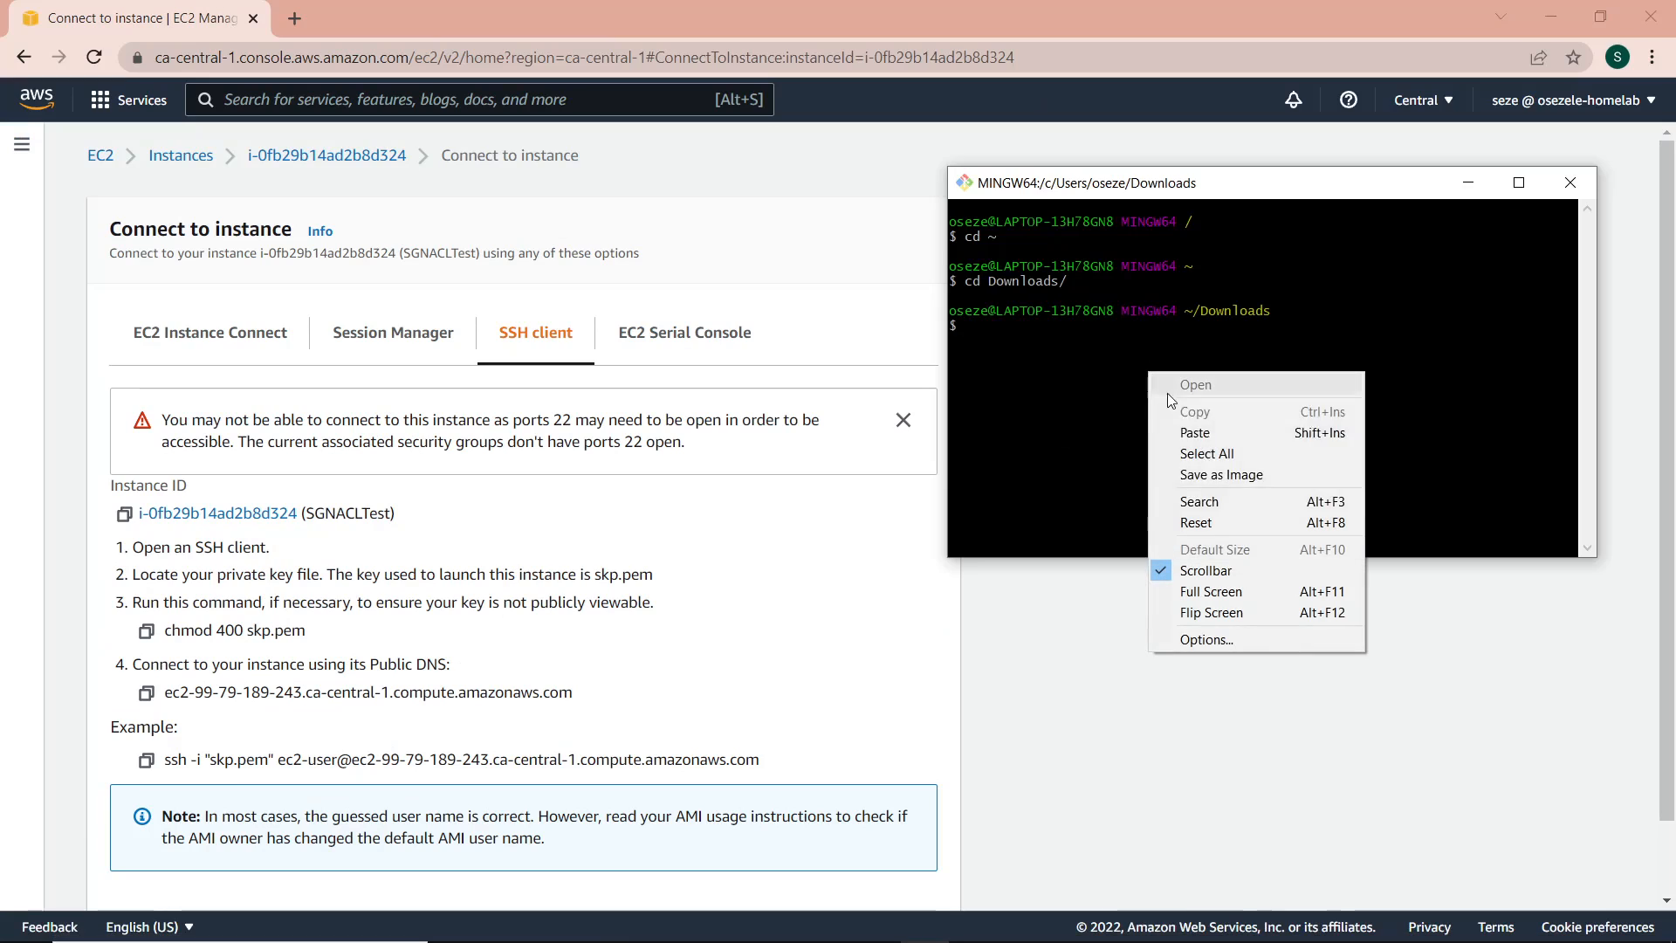
click(1213, 433)
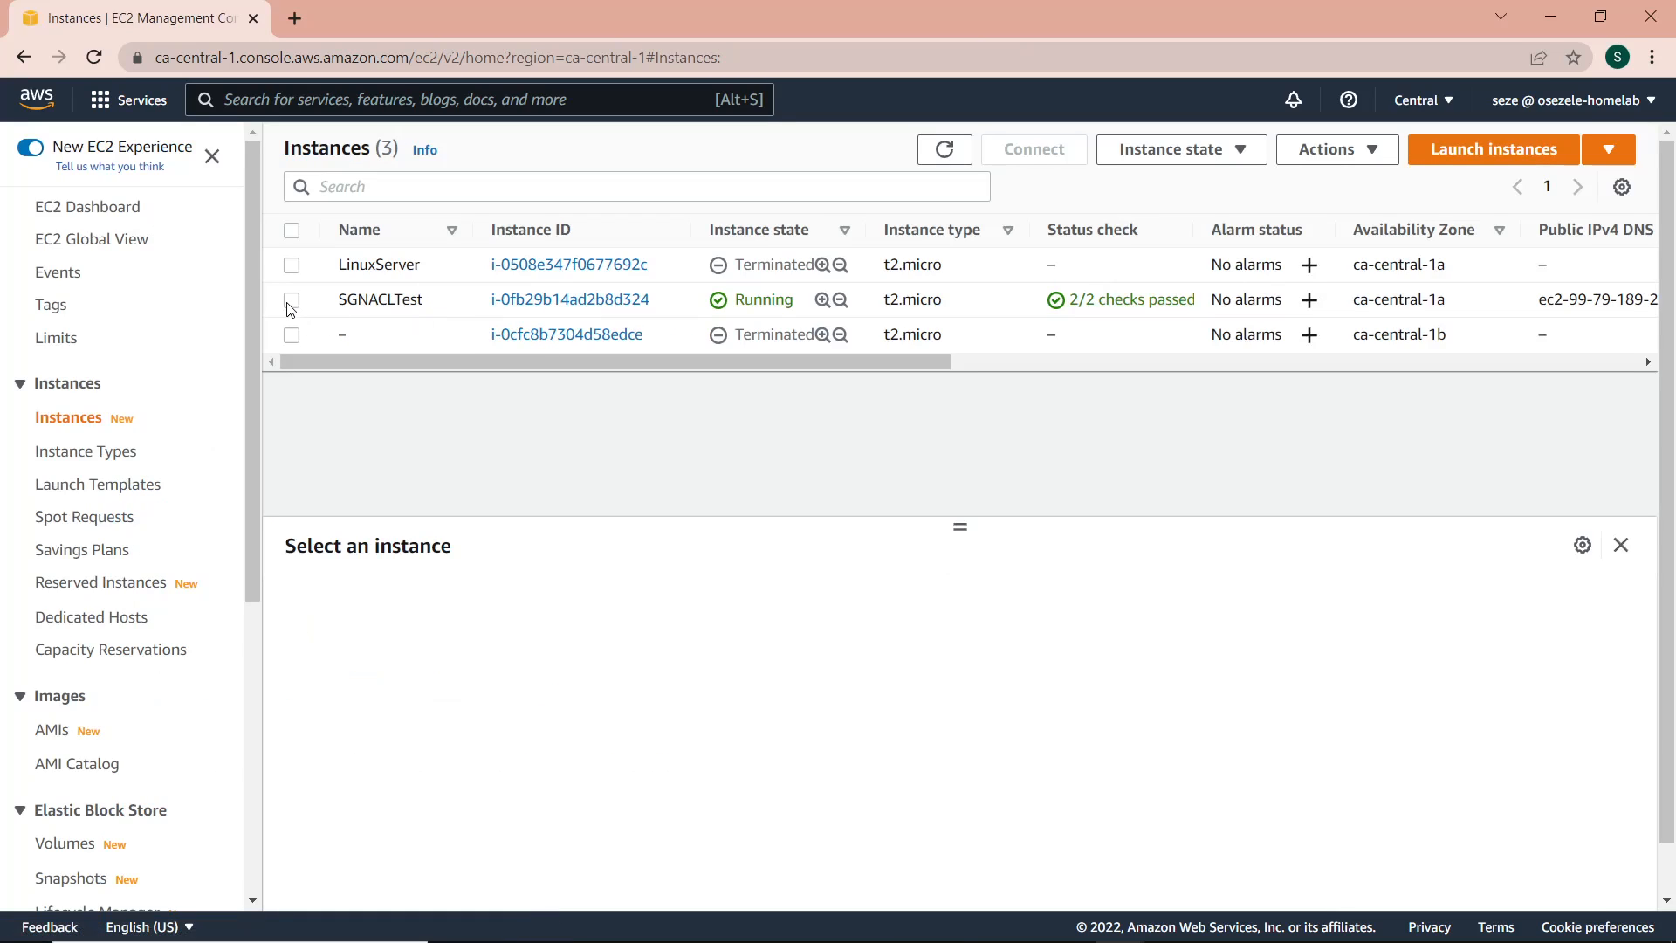
Step: Copy the public IPv4 address of SGNACLTest and ping 99.79.189.243 from the Command Prompt
click(291, 299)
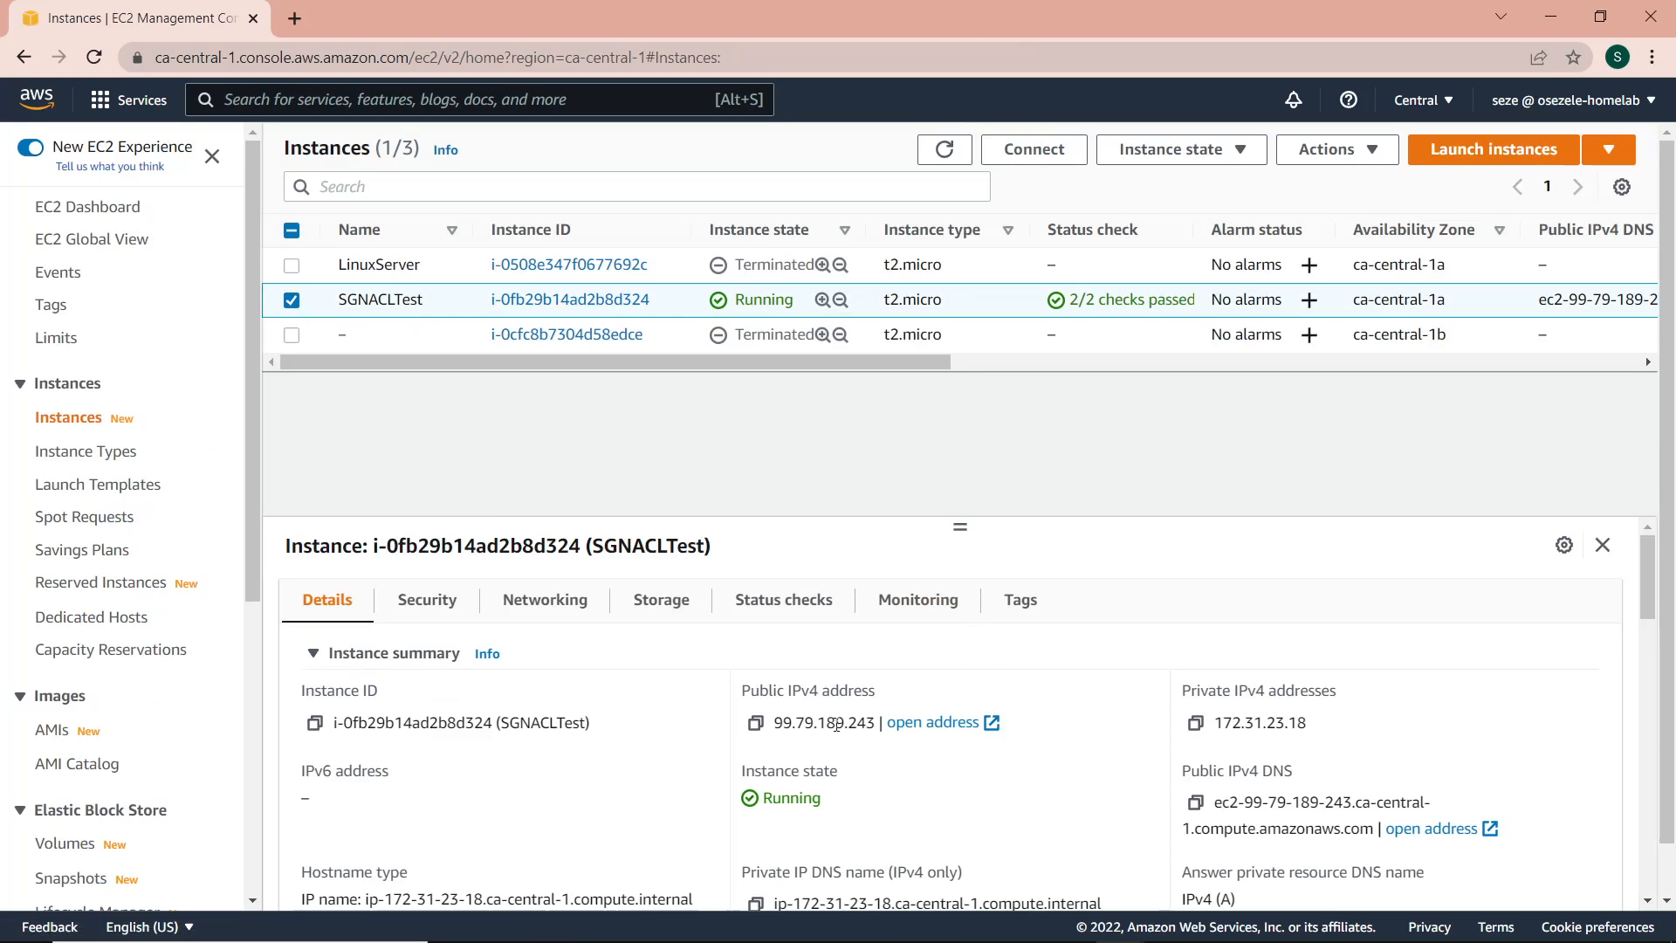
click(755, 729)
key(alt+Tab)
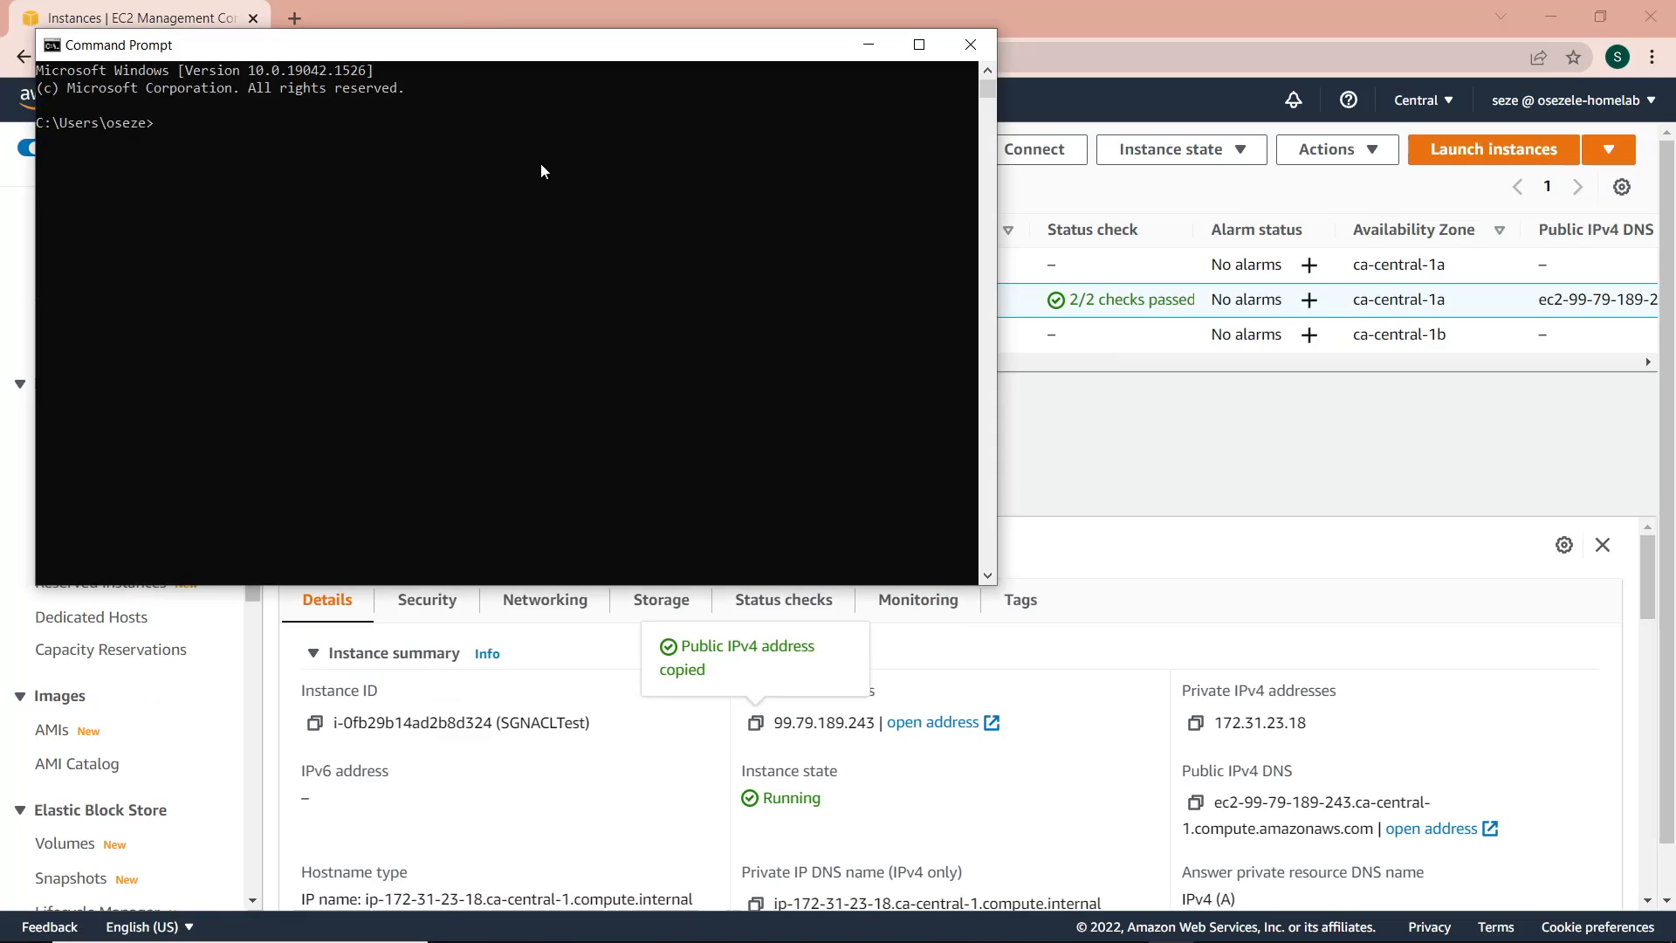
text(ping)
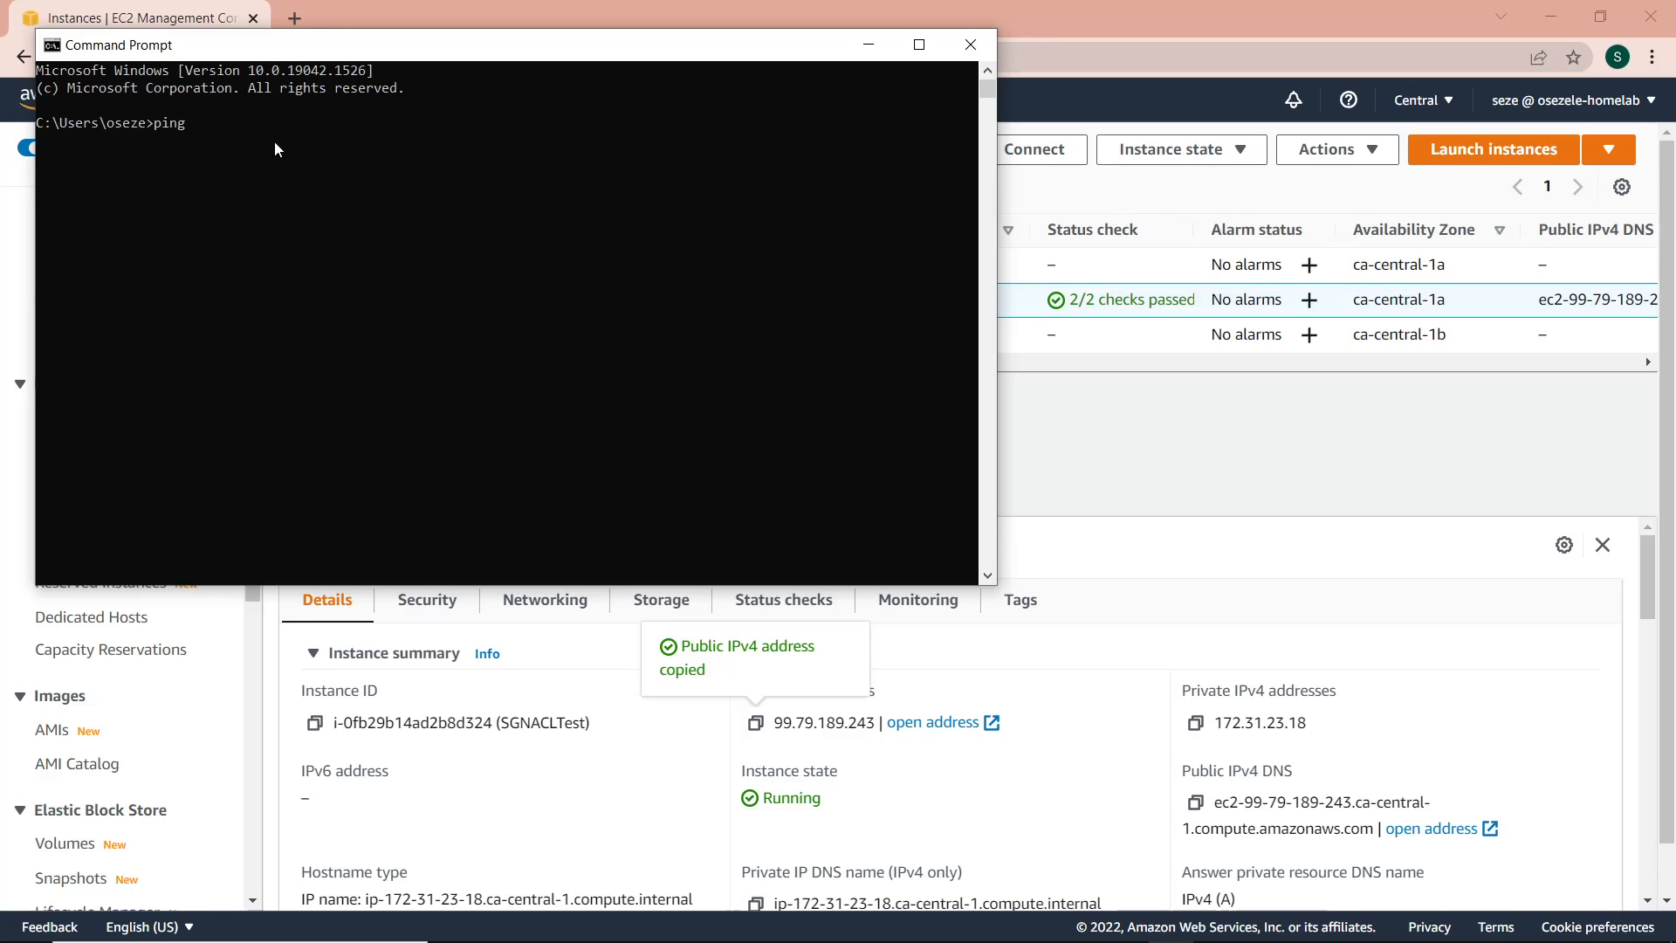
key(ctrl+v)
key(Return)
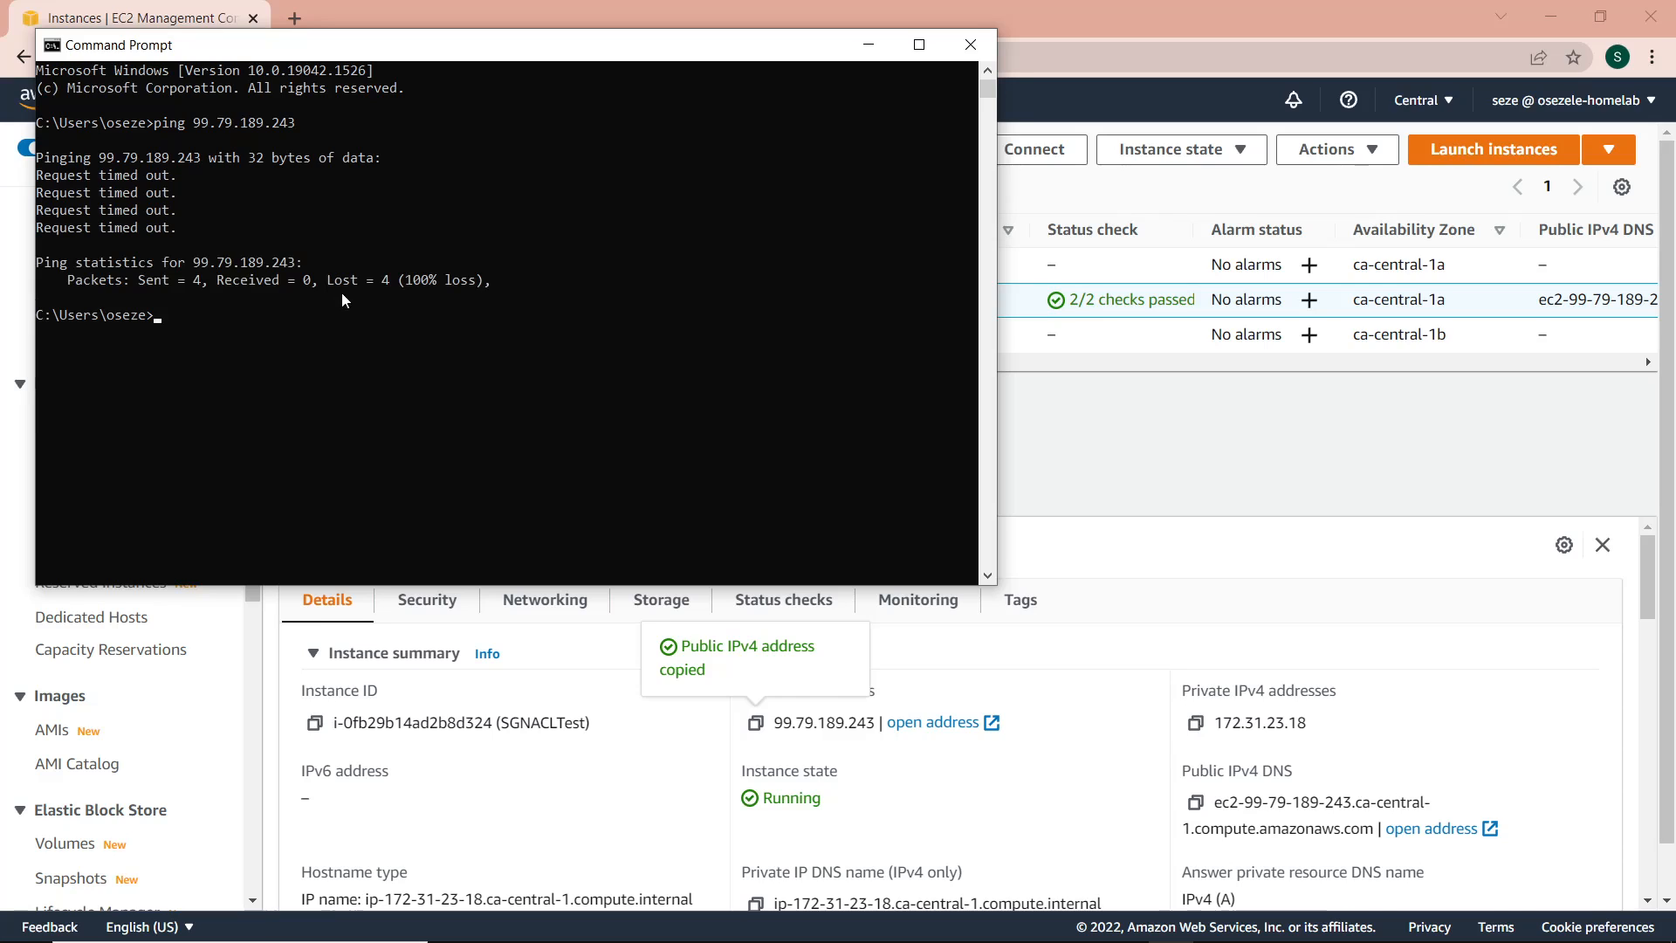
Step: Switch back to the EC2 console in the browser and open the PingAcess security group's inbound rules for editing
key(alt+Tab)
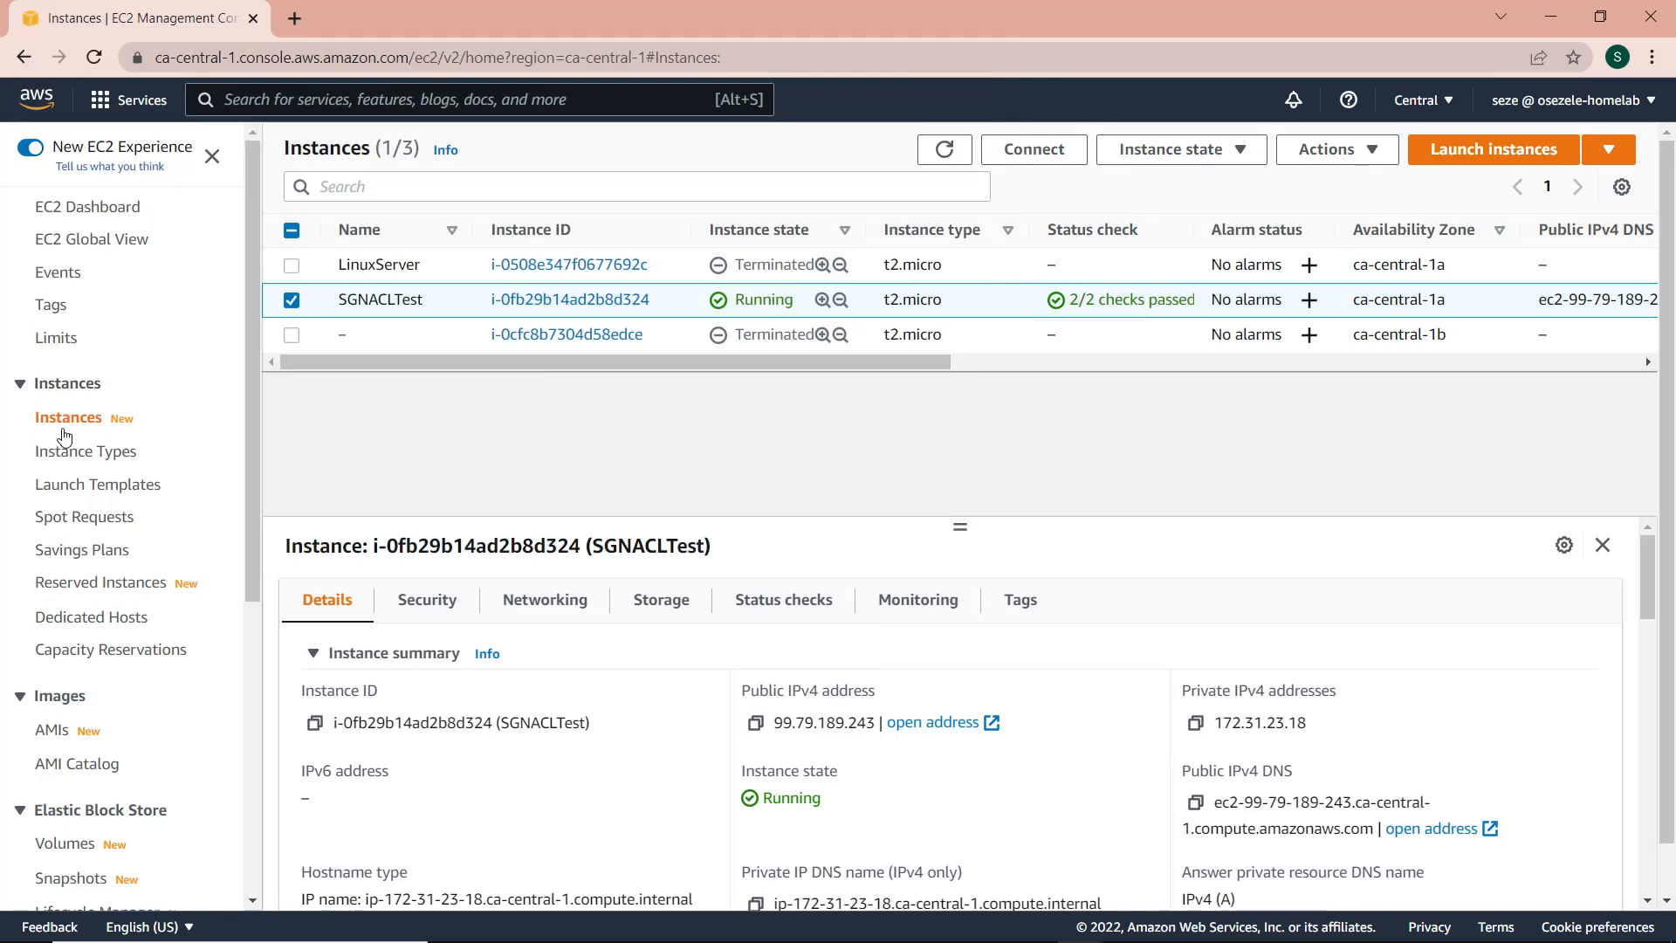
scroll(66, 453, down, 3)
click(90, 666)
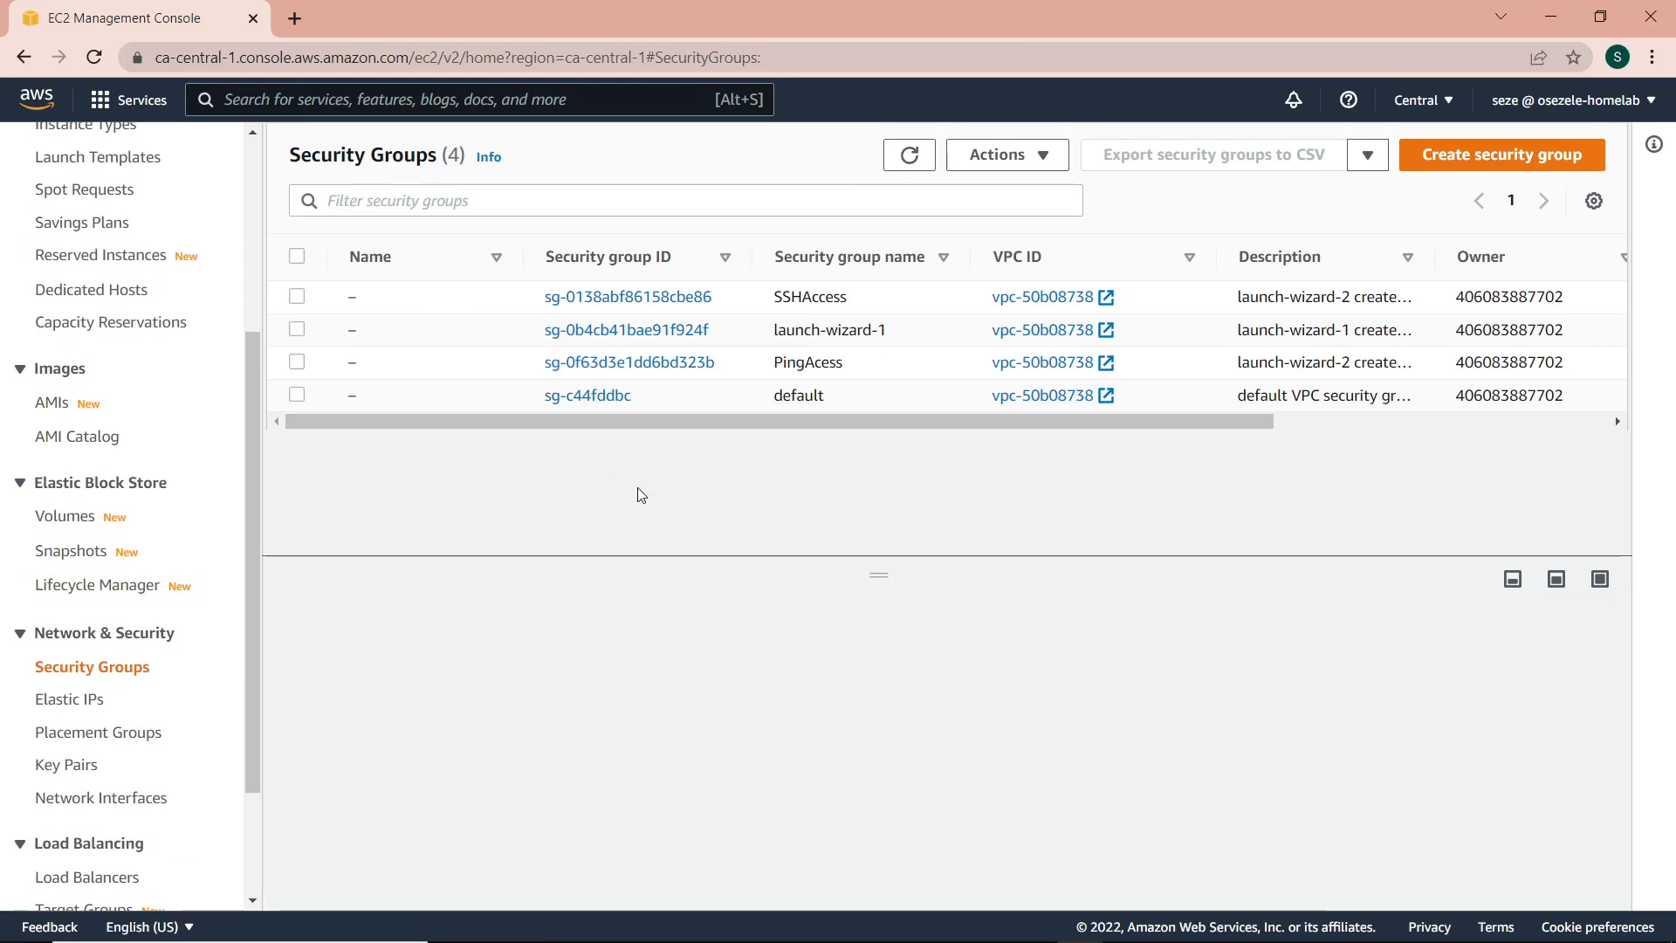
click(297, 361)
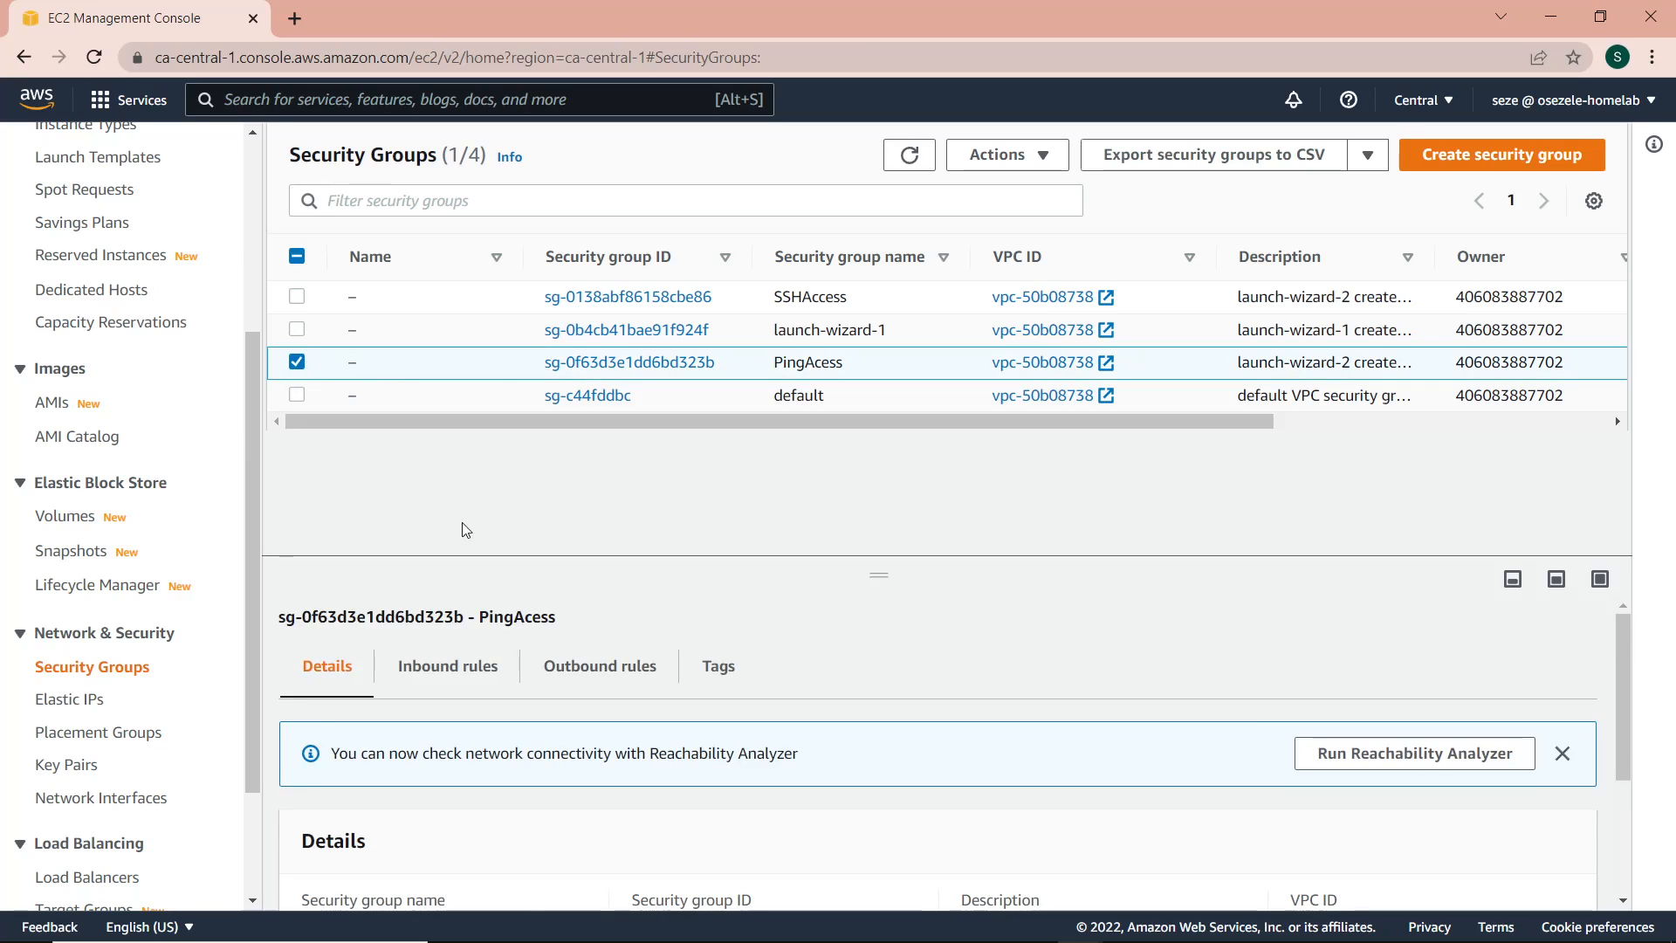
scroll(591, 677, down, 3)
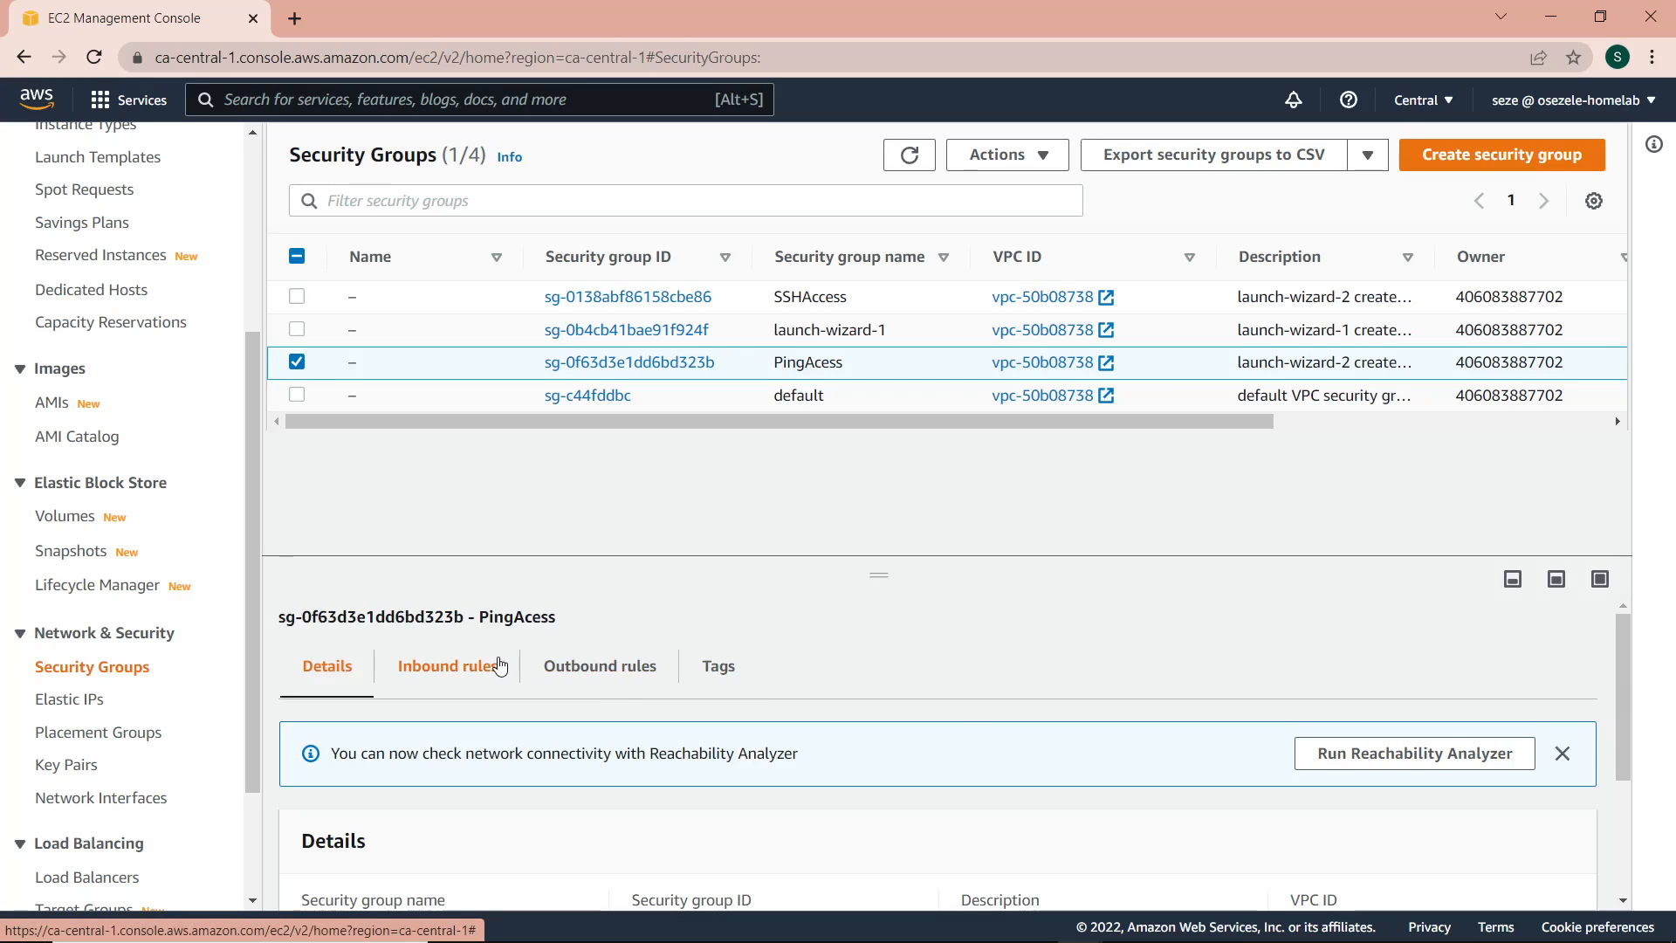
click(500, 666)
scroll(532, 686, down, 2)
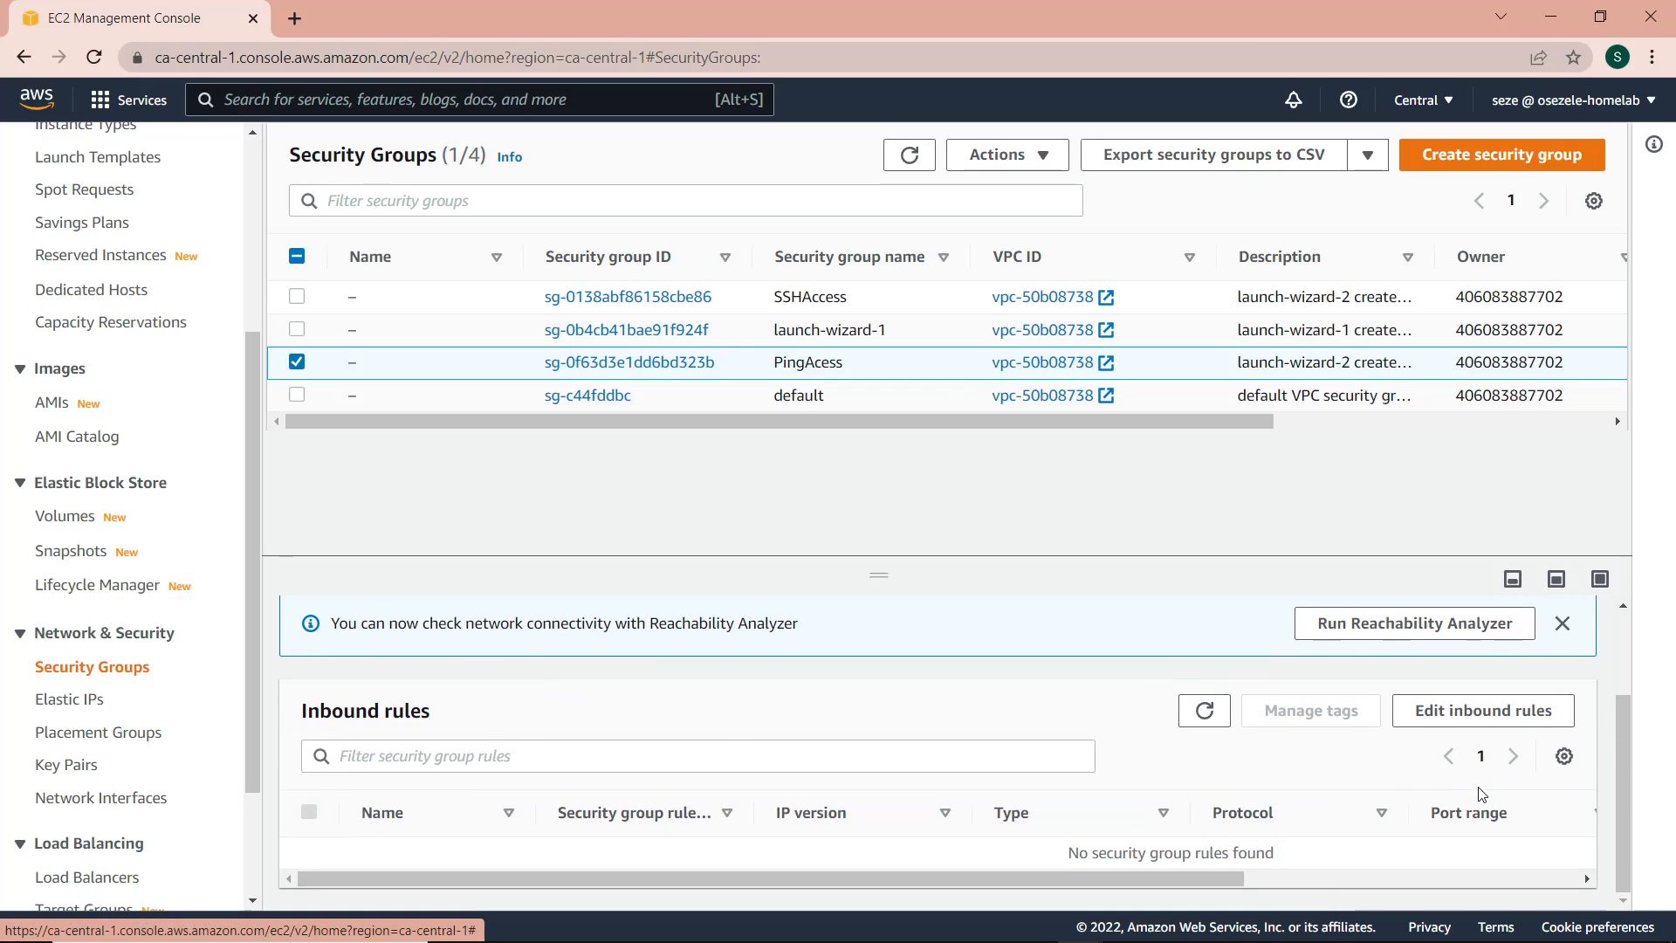
click(1484, 711)
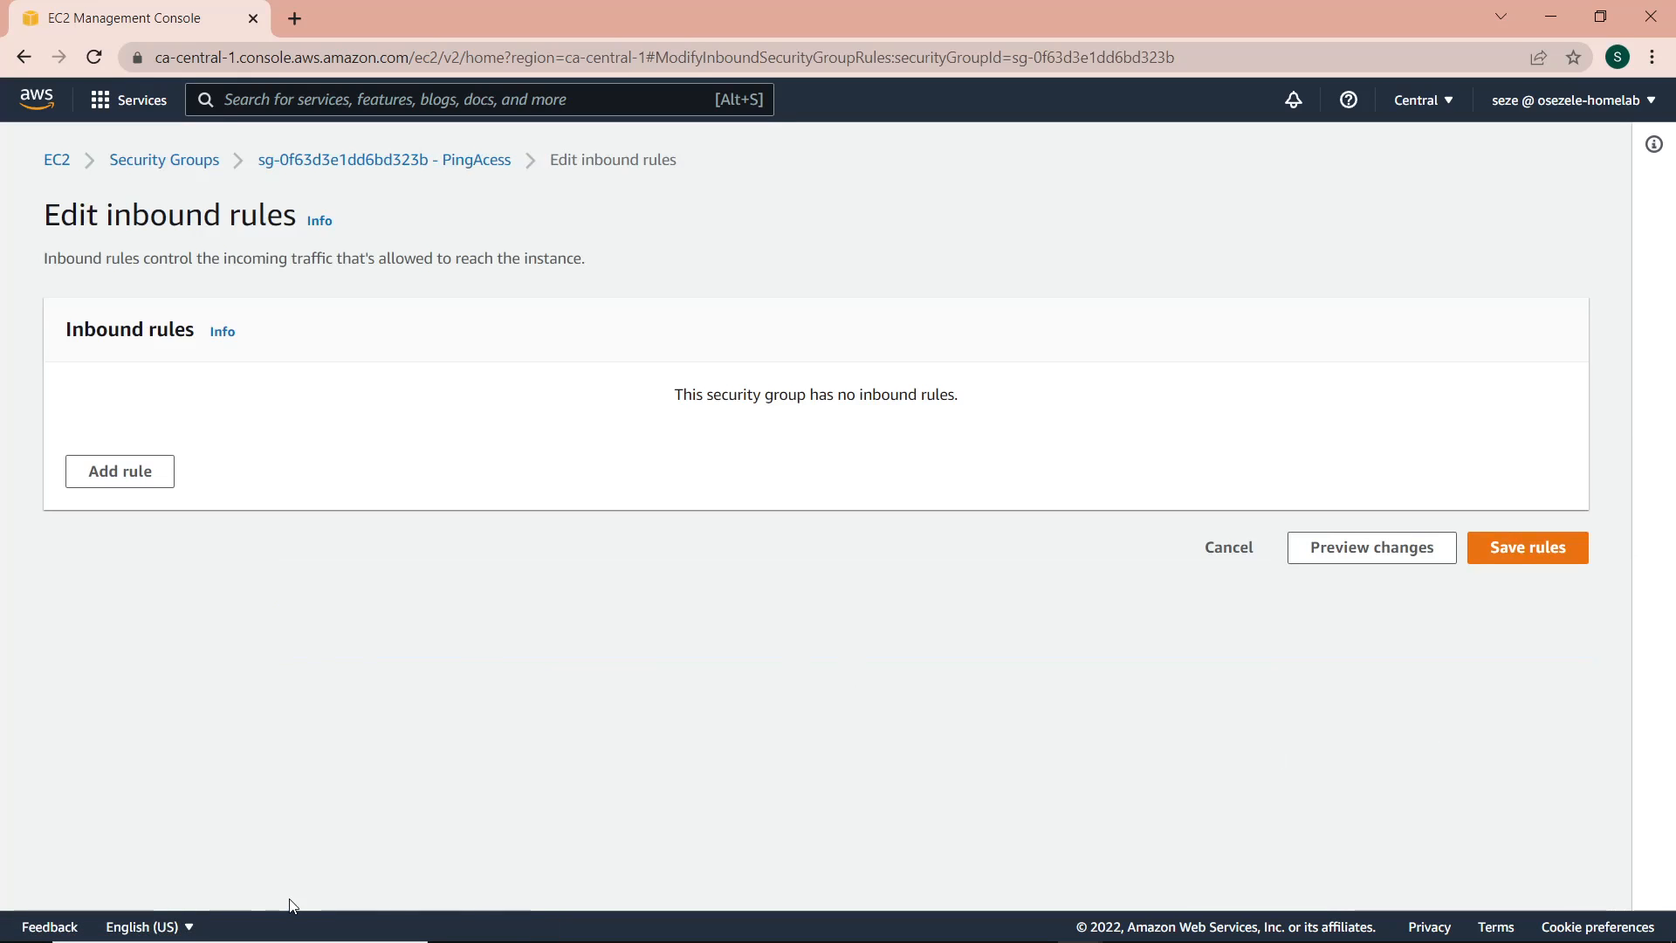
Step: Add an inbound rule of type Custom ICMP - IPv4 with the Echo Request protocol
click(158, 472)
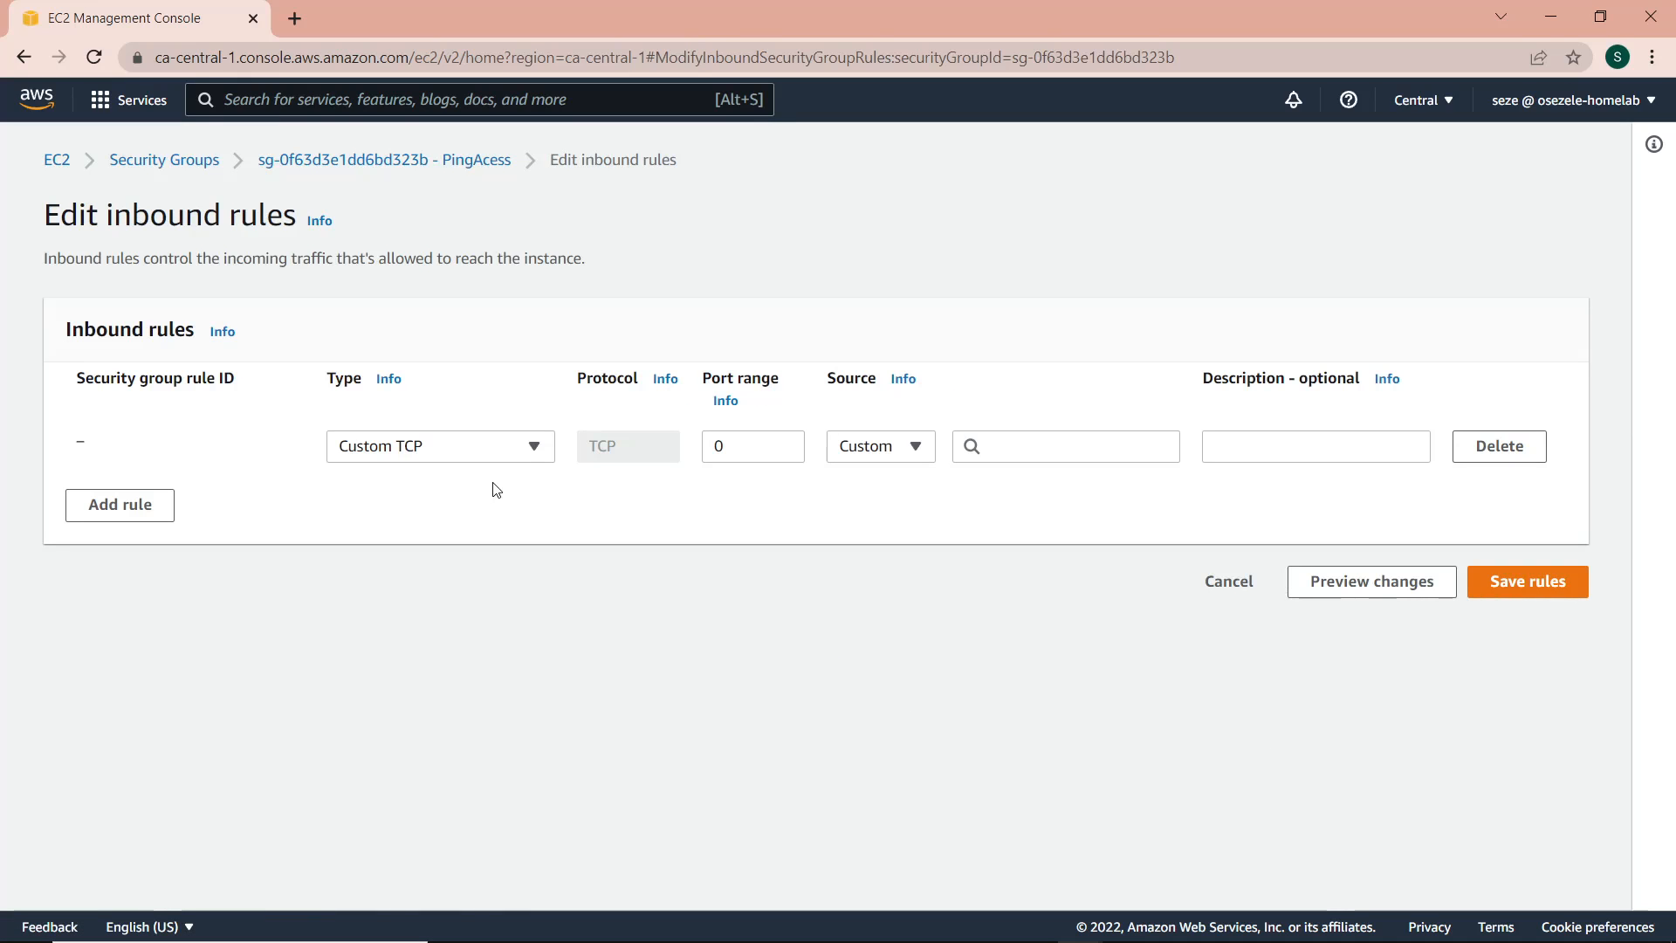
click(541, 446)
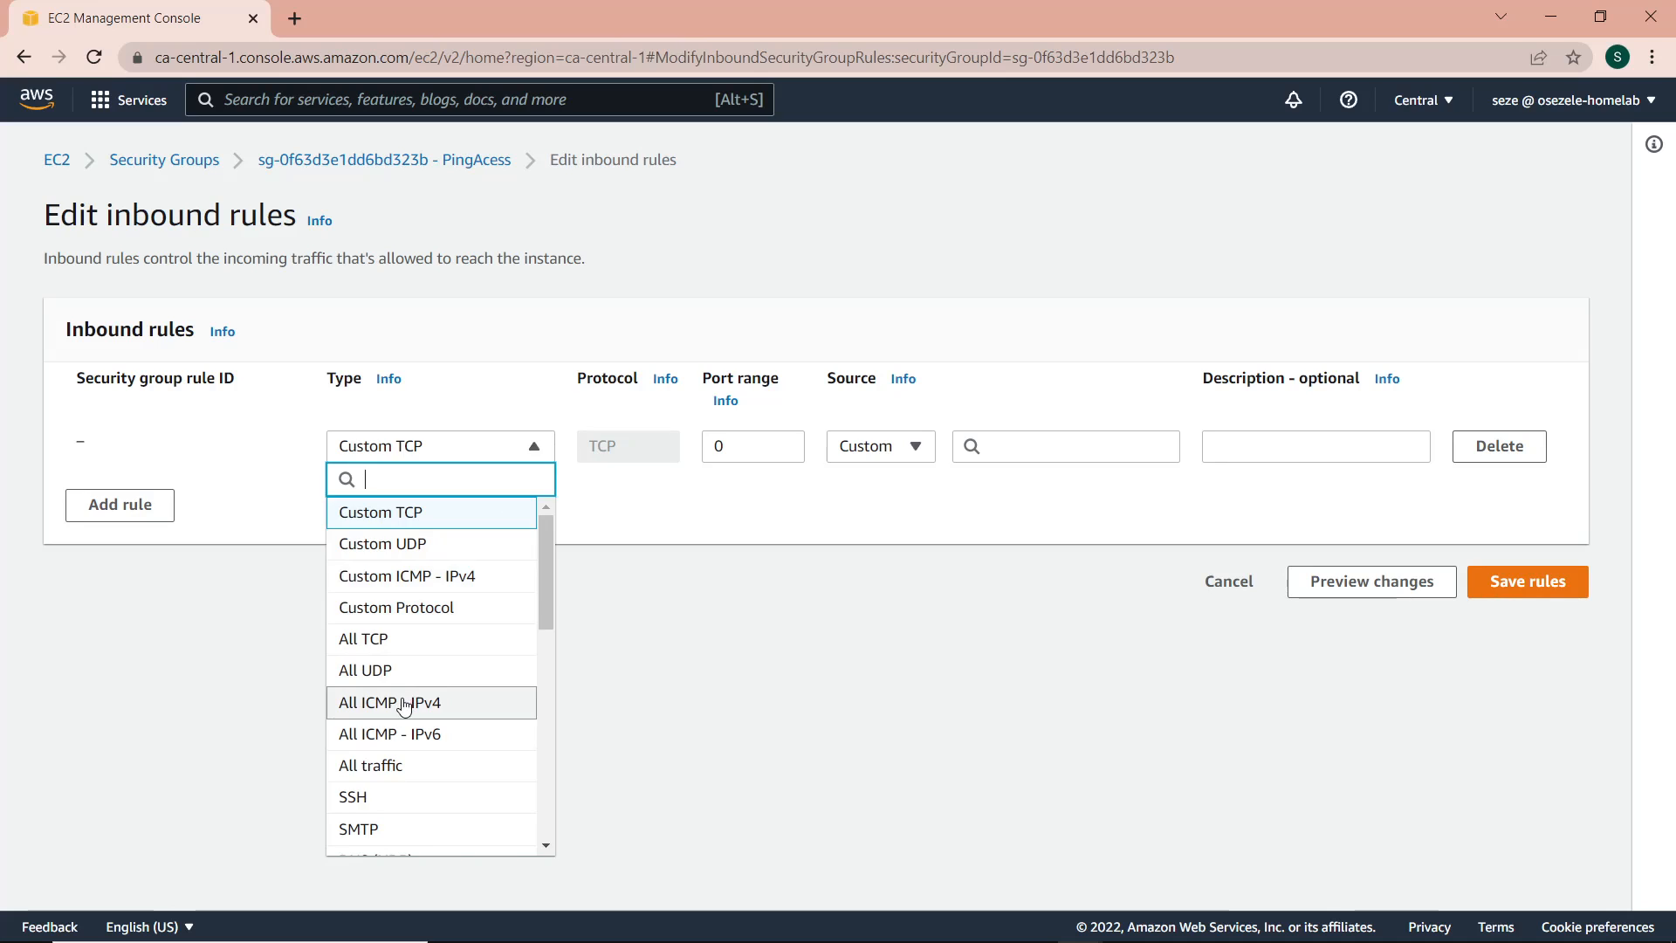
click(406, 702)
click(524, 453)
click(489, 576)
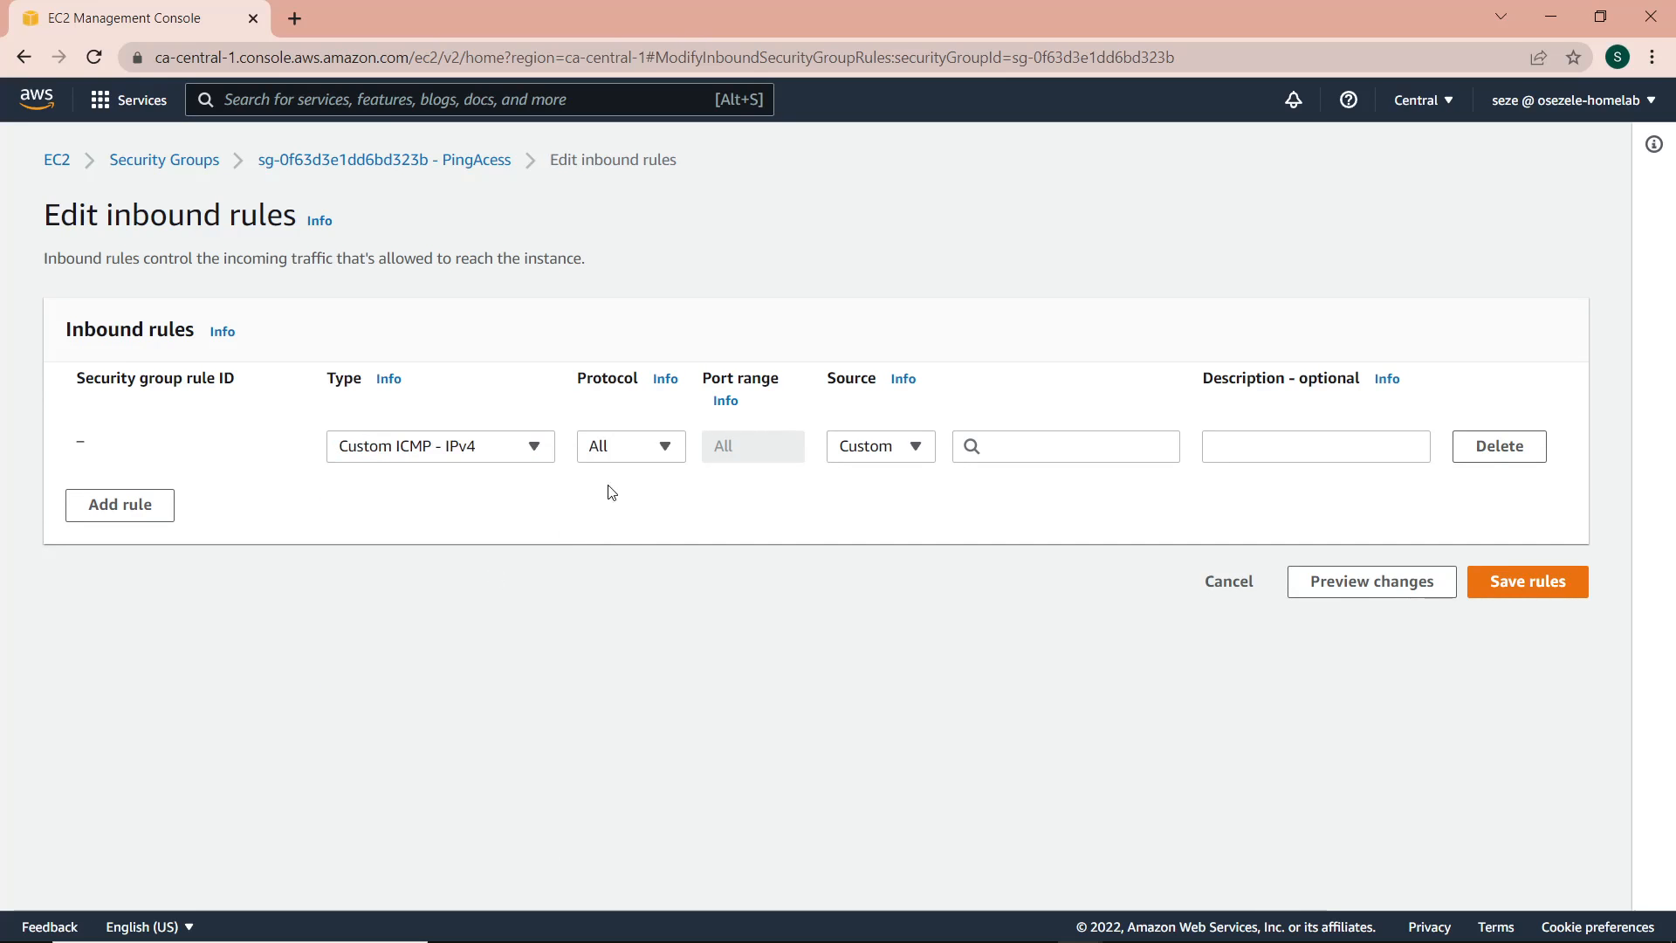
click(636, 458)
scroll(640, 585, up, 10)
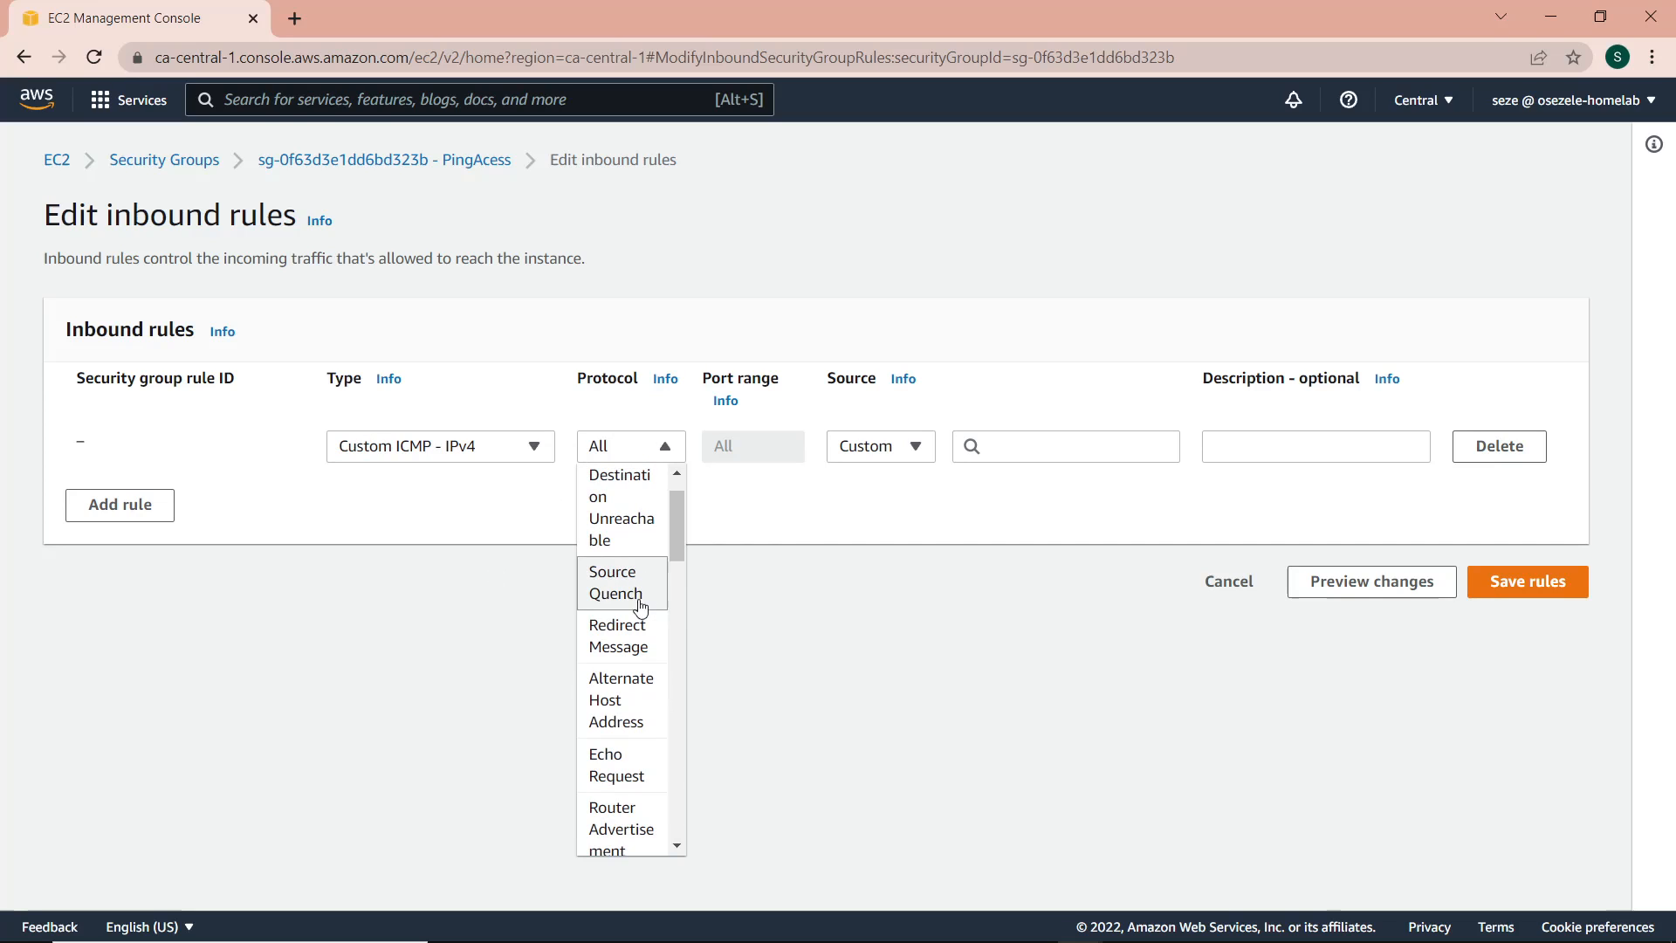
click(619, 780)
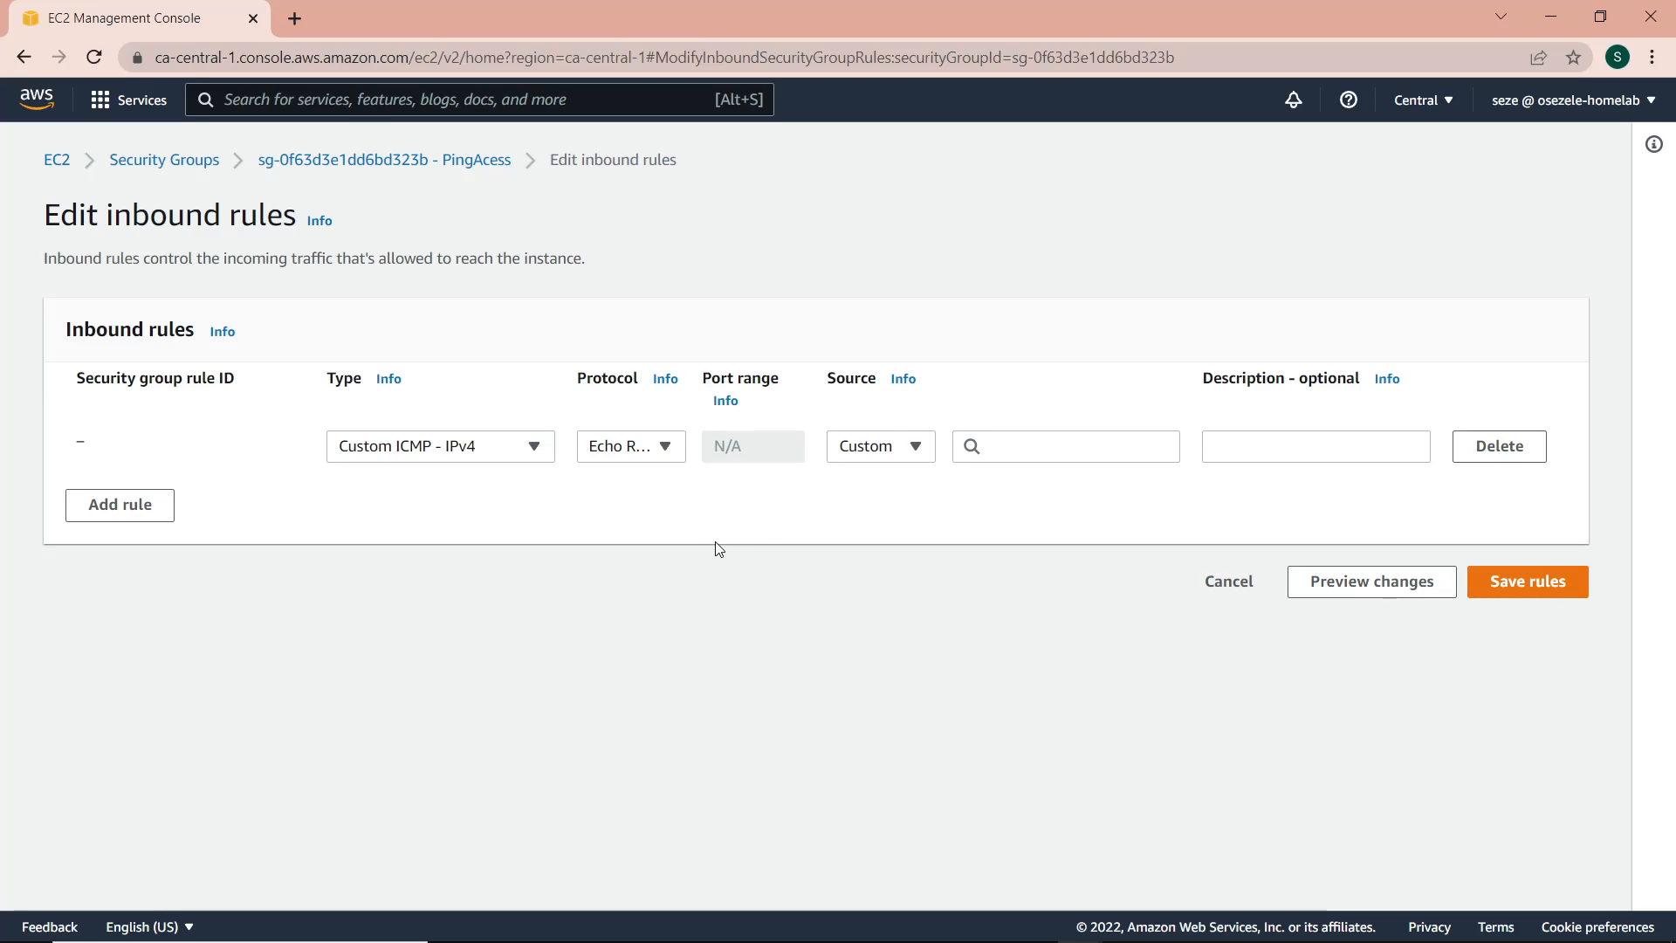
Step: Set the ICMP rule's source to Anywhere-IPv4 and save the inbound rules
click(917, 455)
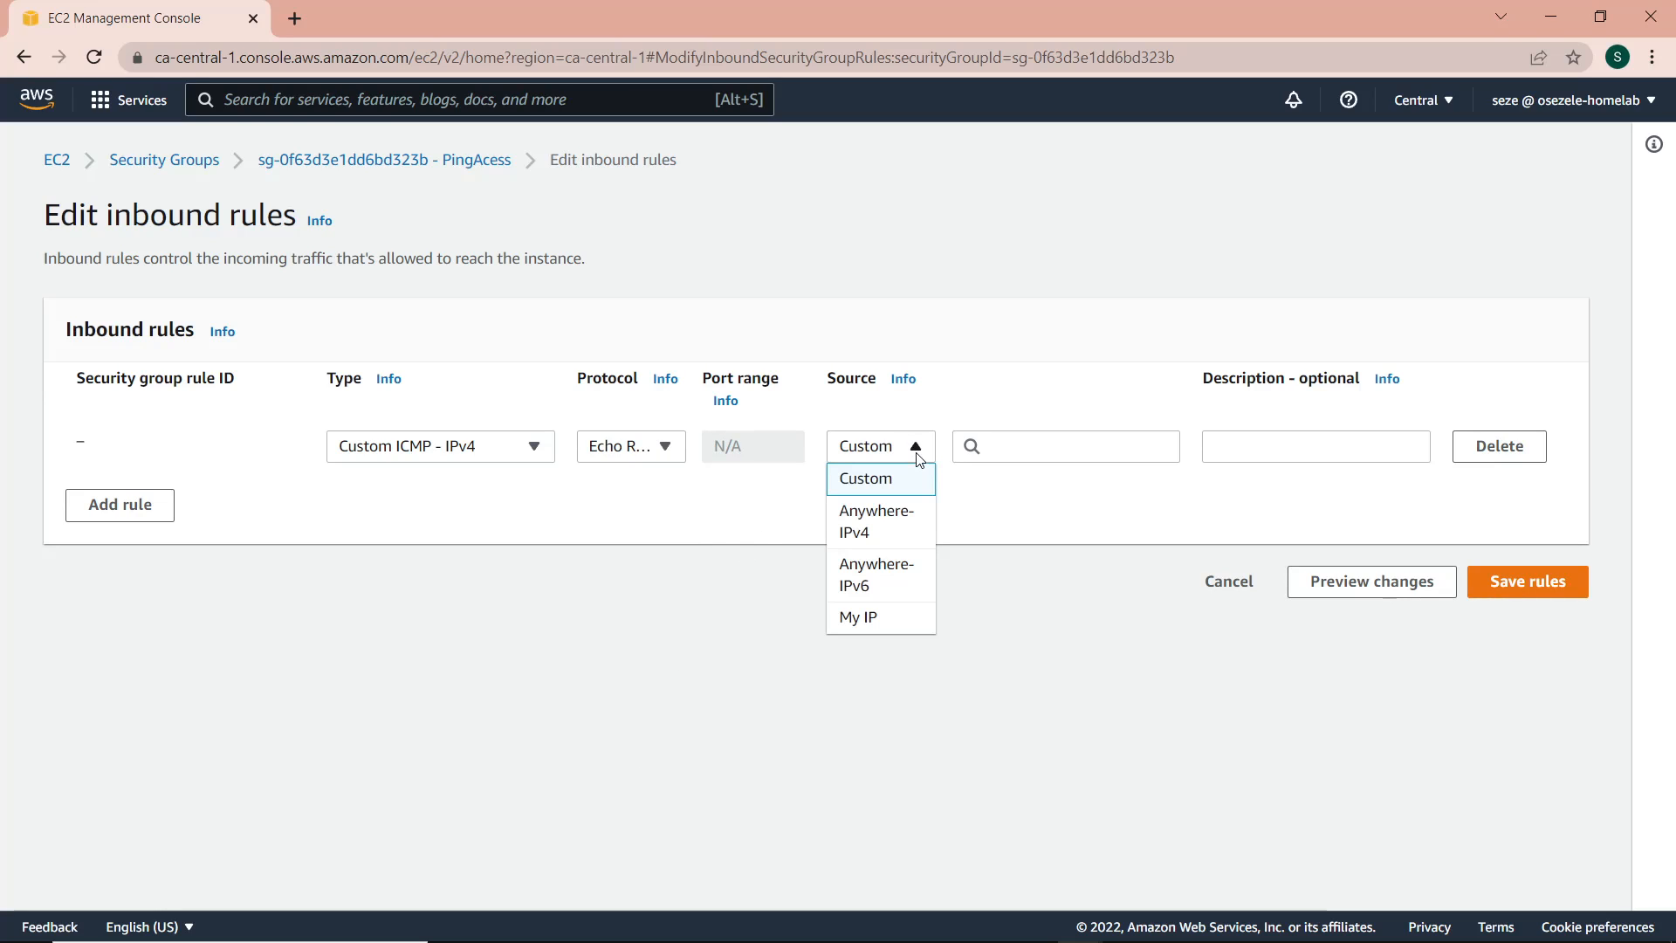
click(904, 510)
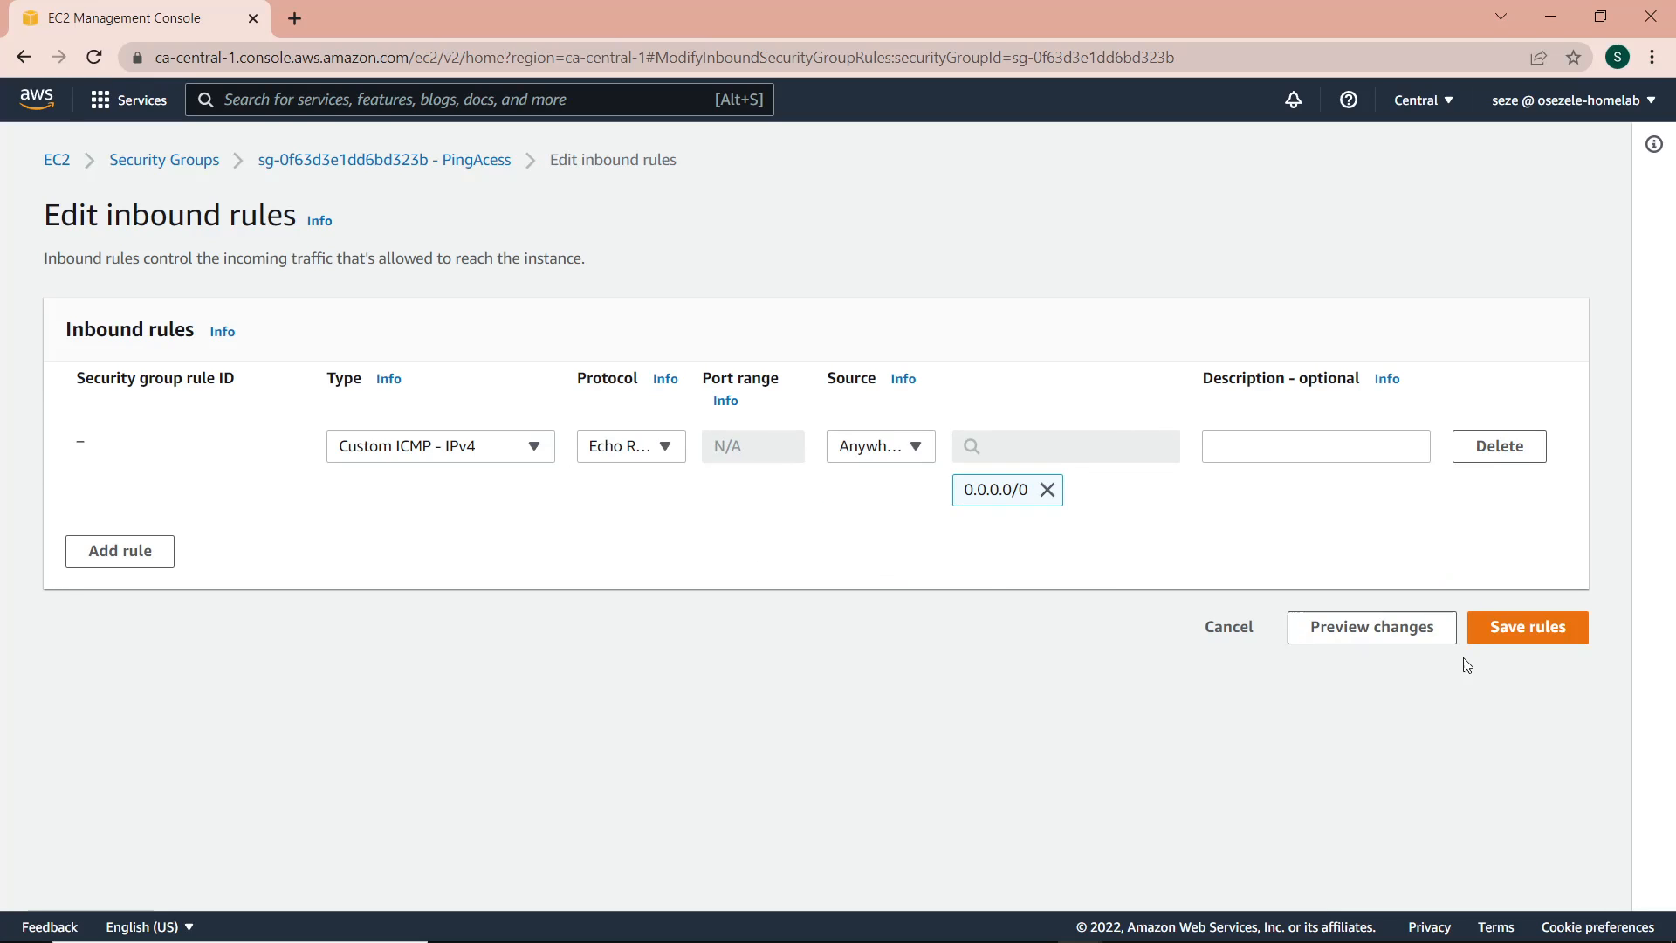
click(1519, 635)
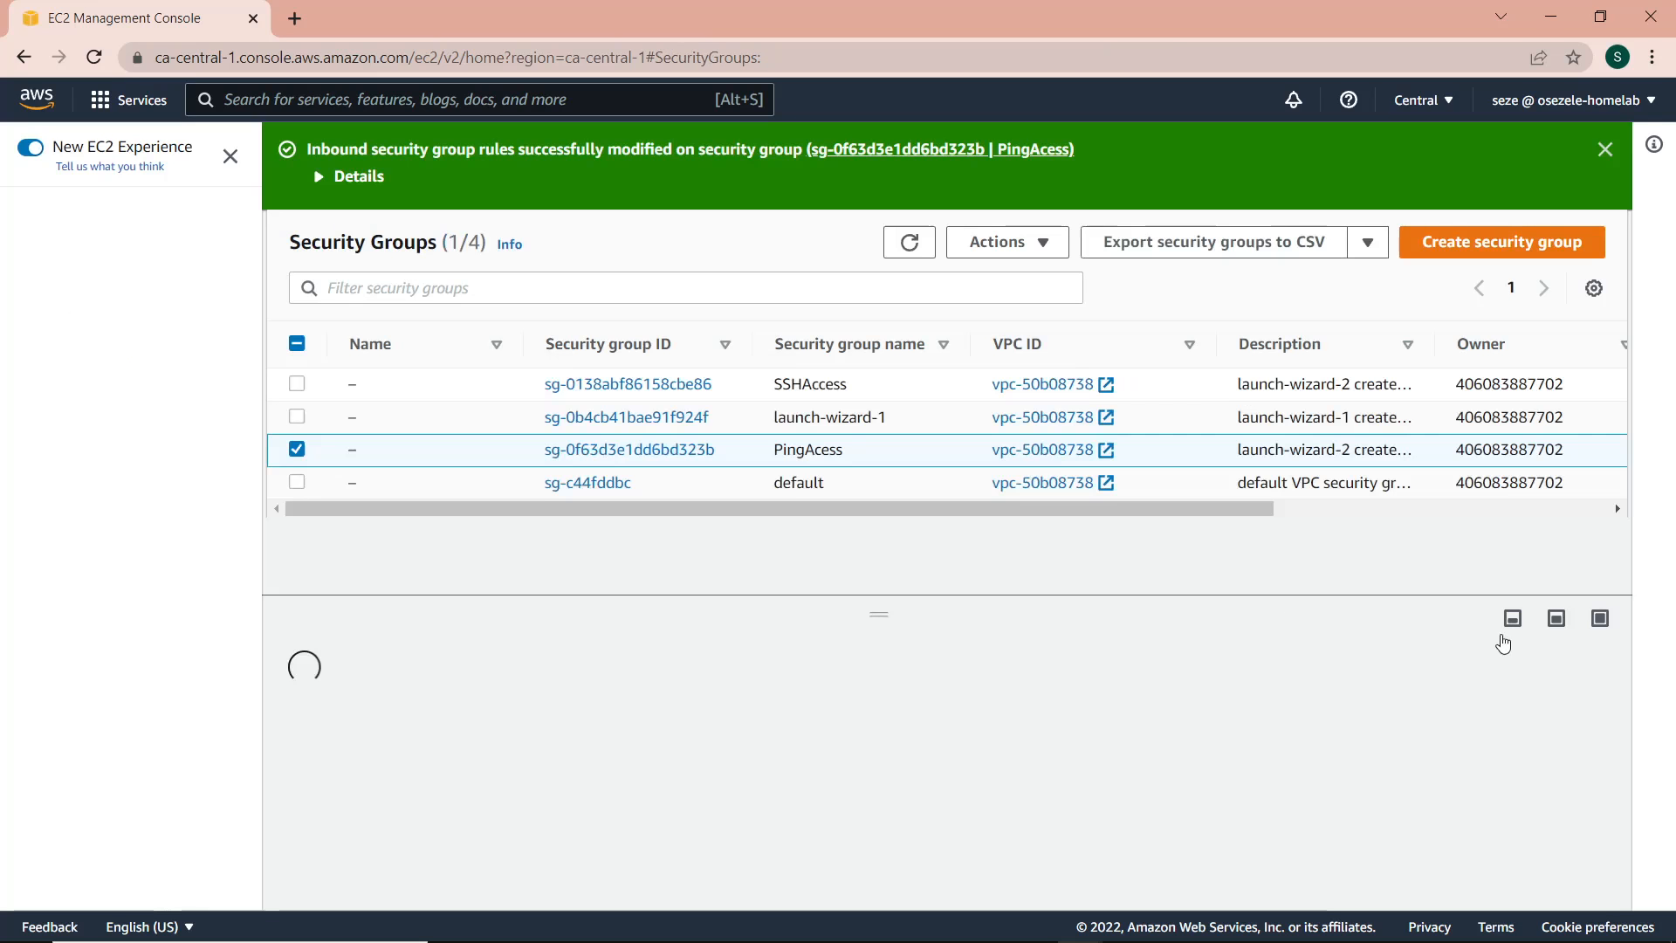
scroll(1125, 686, down, 2)
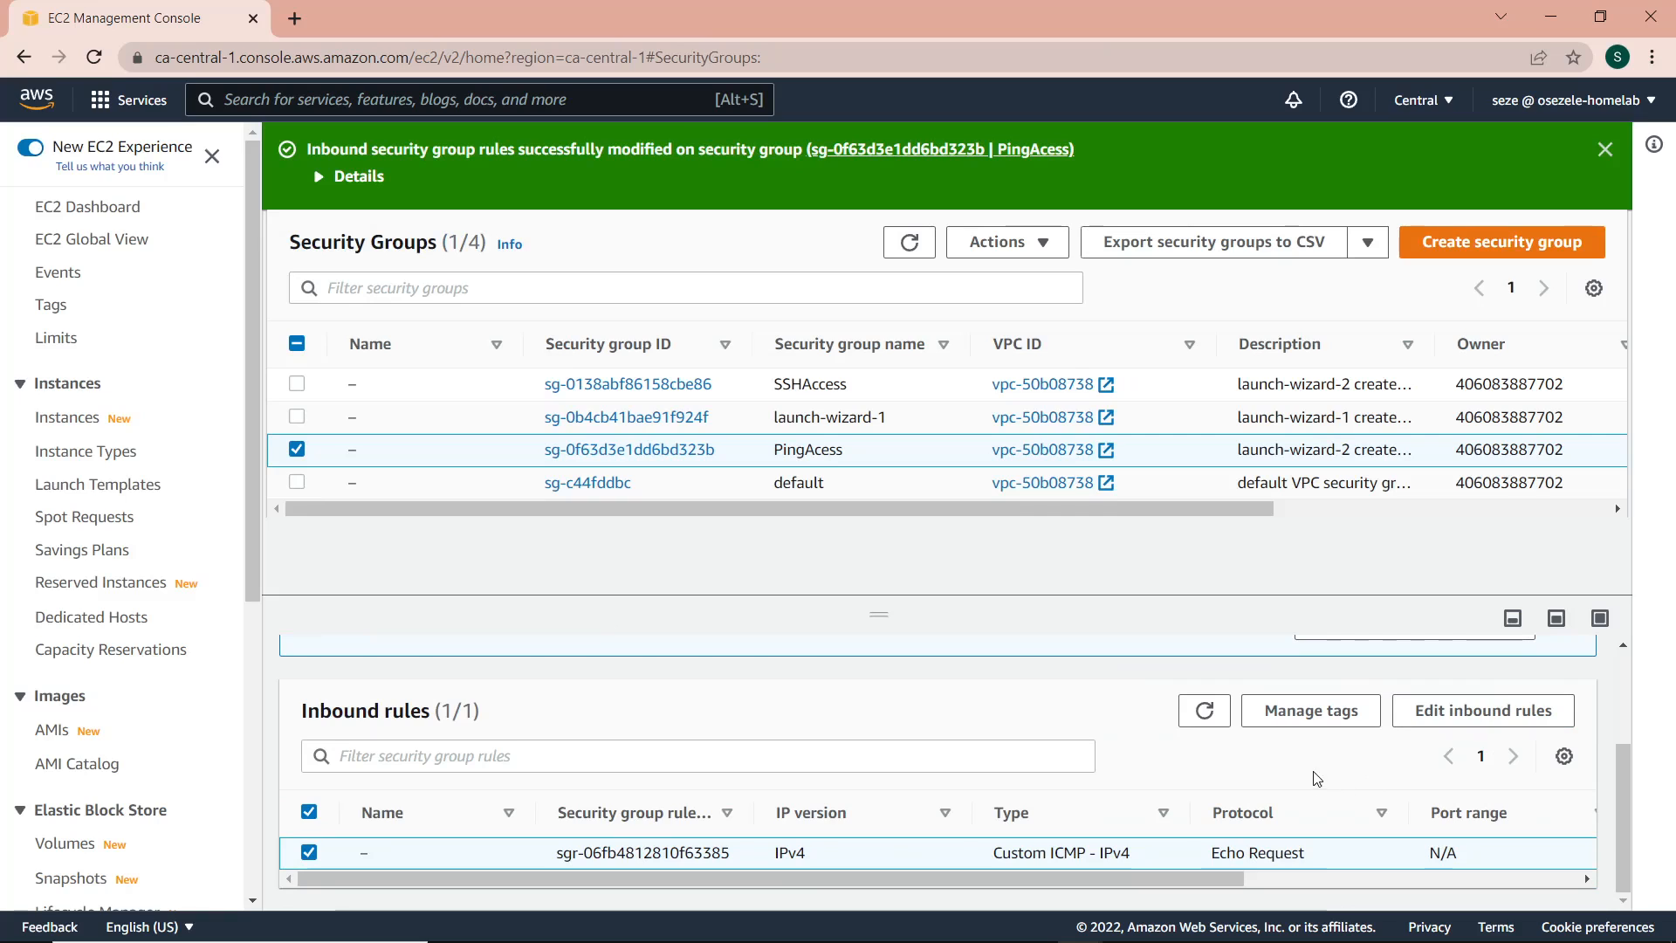
scroll(825, 855, up, 2)
scroll(829, 854, down, 2)
scroll(859, 851, up, 2)
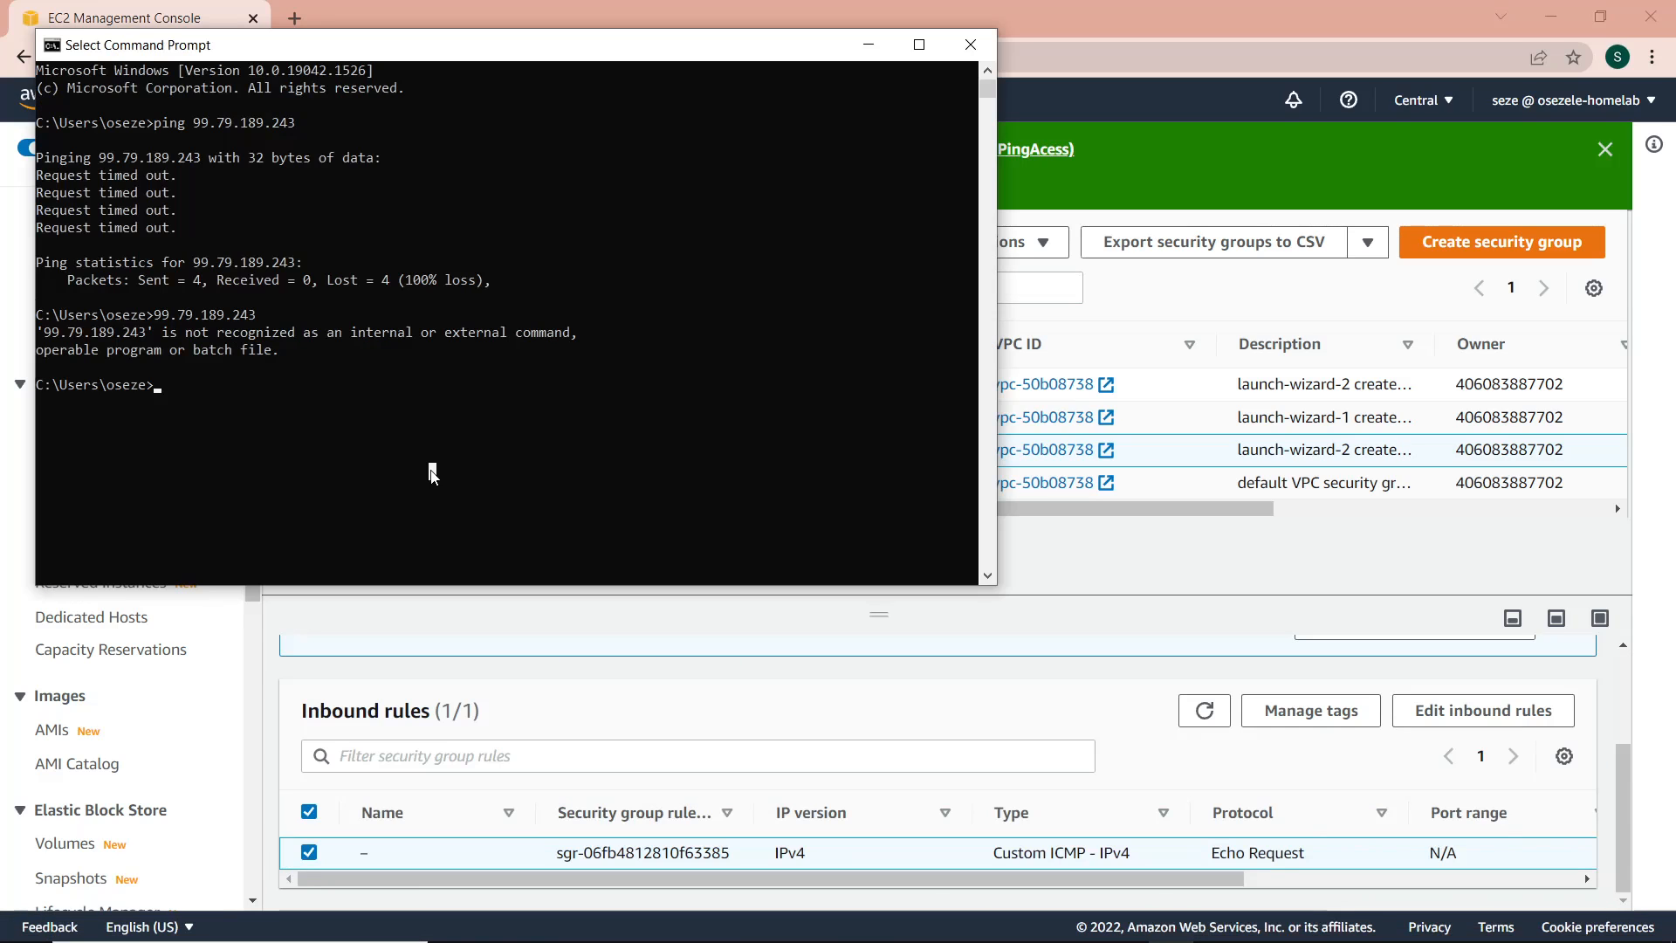
Step: Ping 99.79.189.243 again from the Command Prompt to test the new ICMP rule
key(Up)
key(Up)
key(Return)
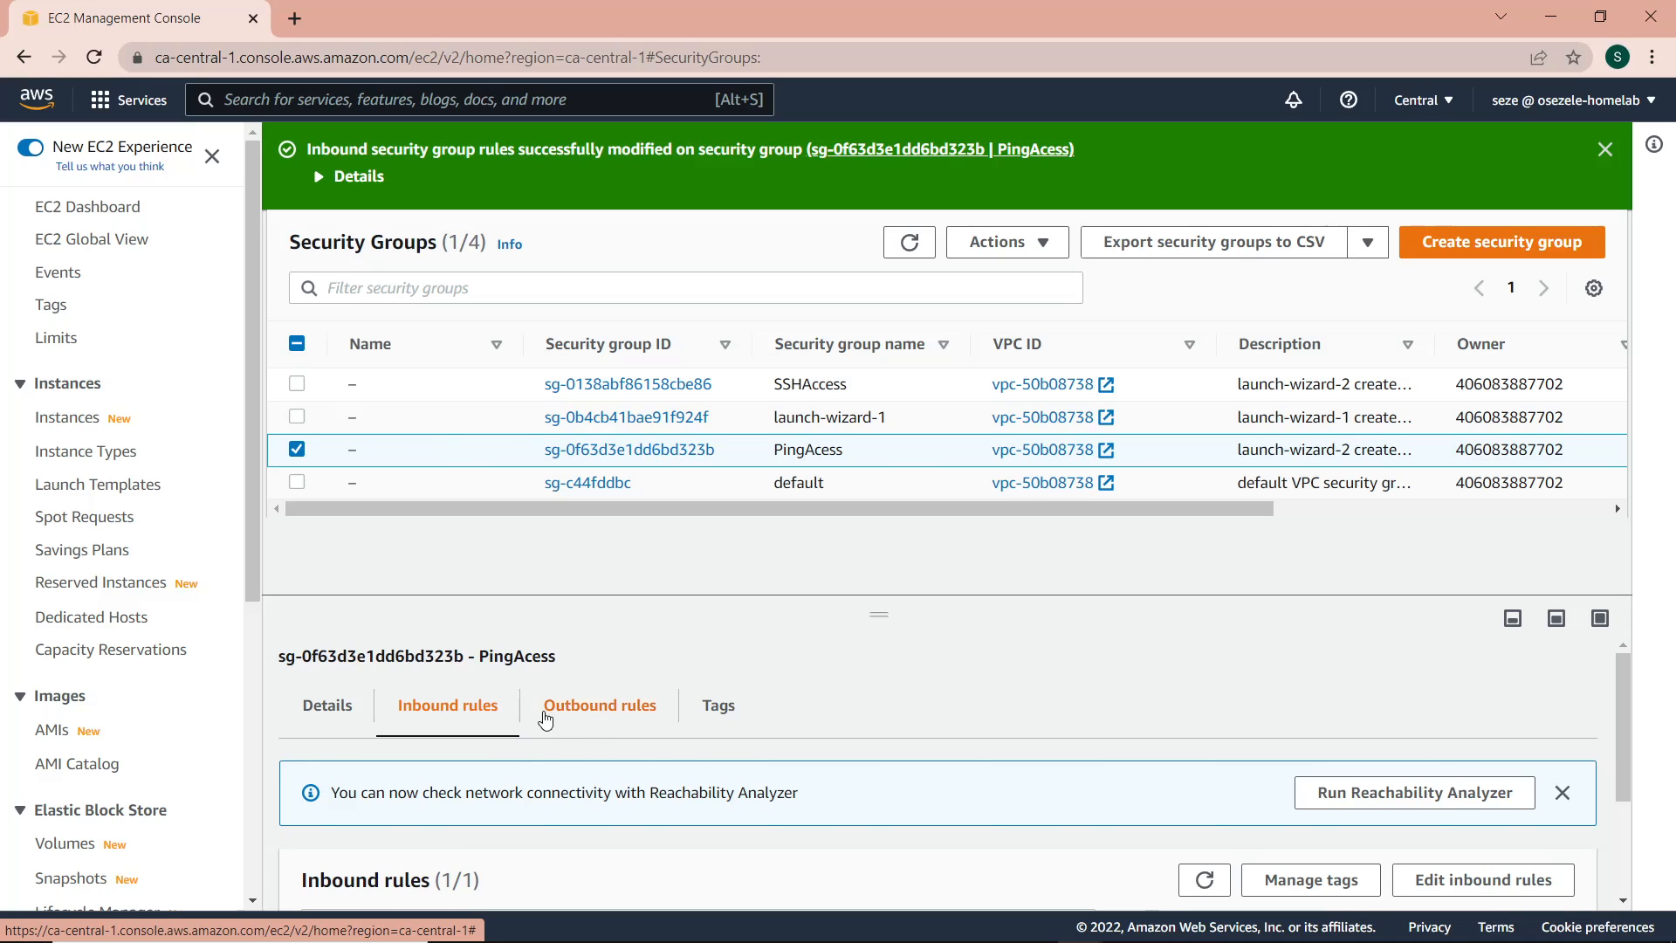
Step: Delete the All traffic outbound rule from the PingAcess security group and save the outbound rules
click(567, 720)
scroll(666, 759, down, 2)
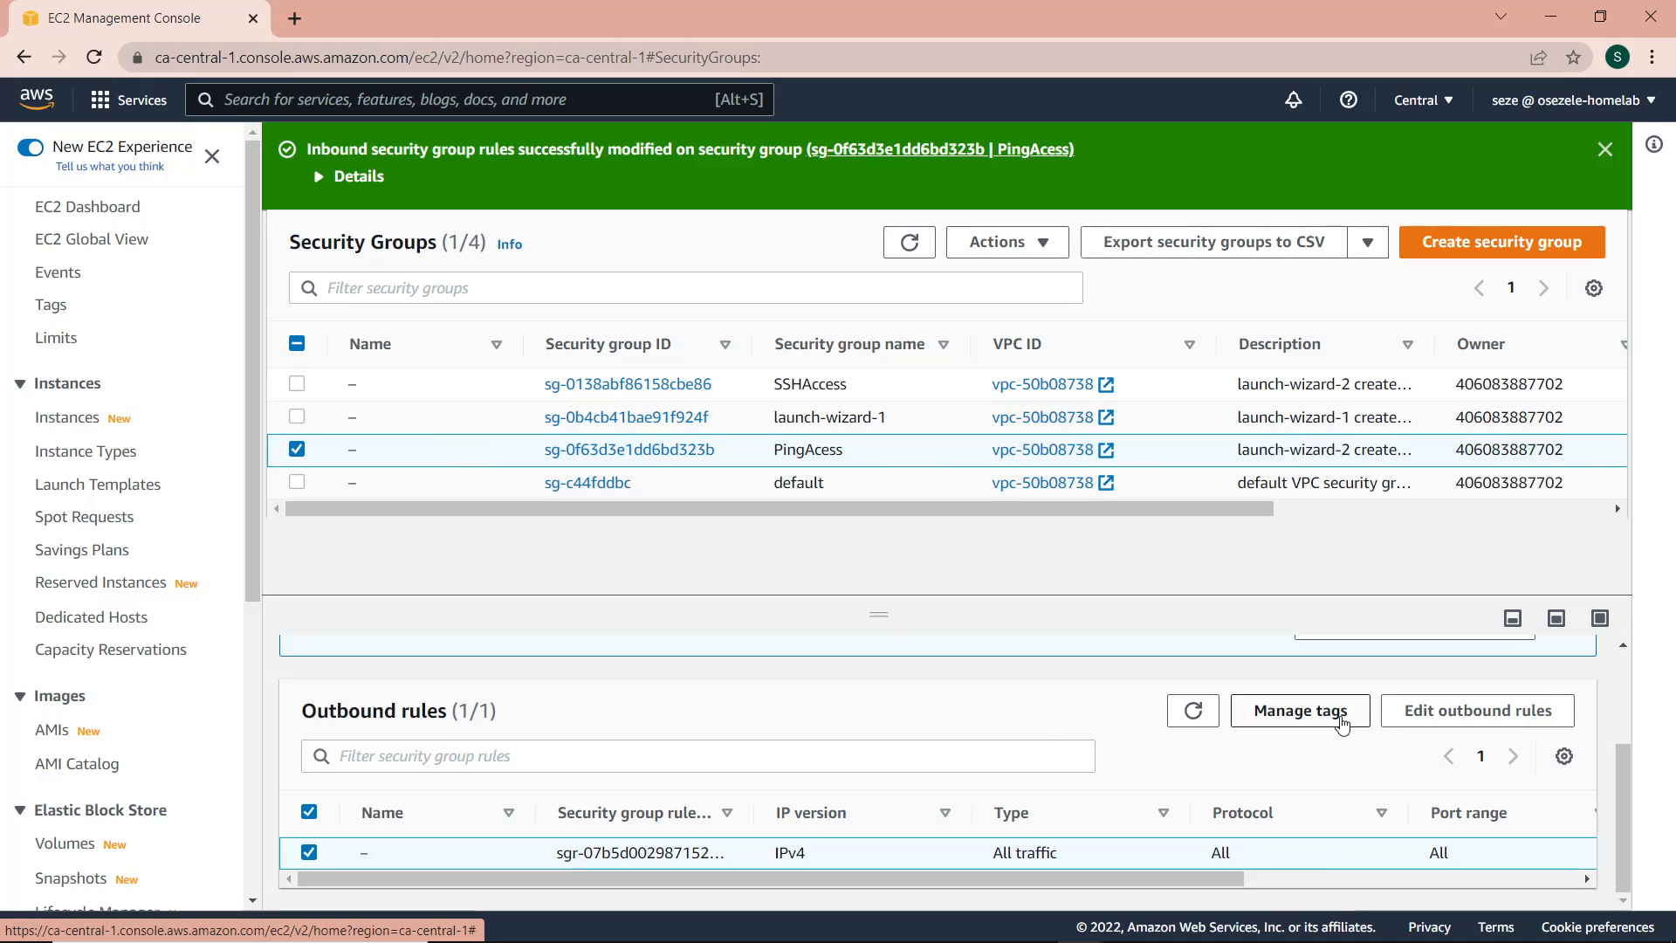
click(1428, 716)
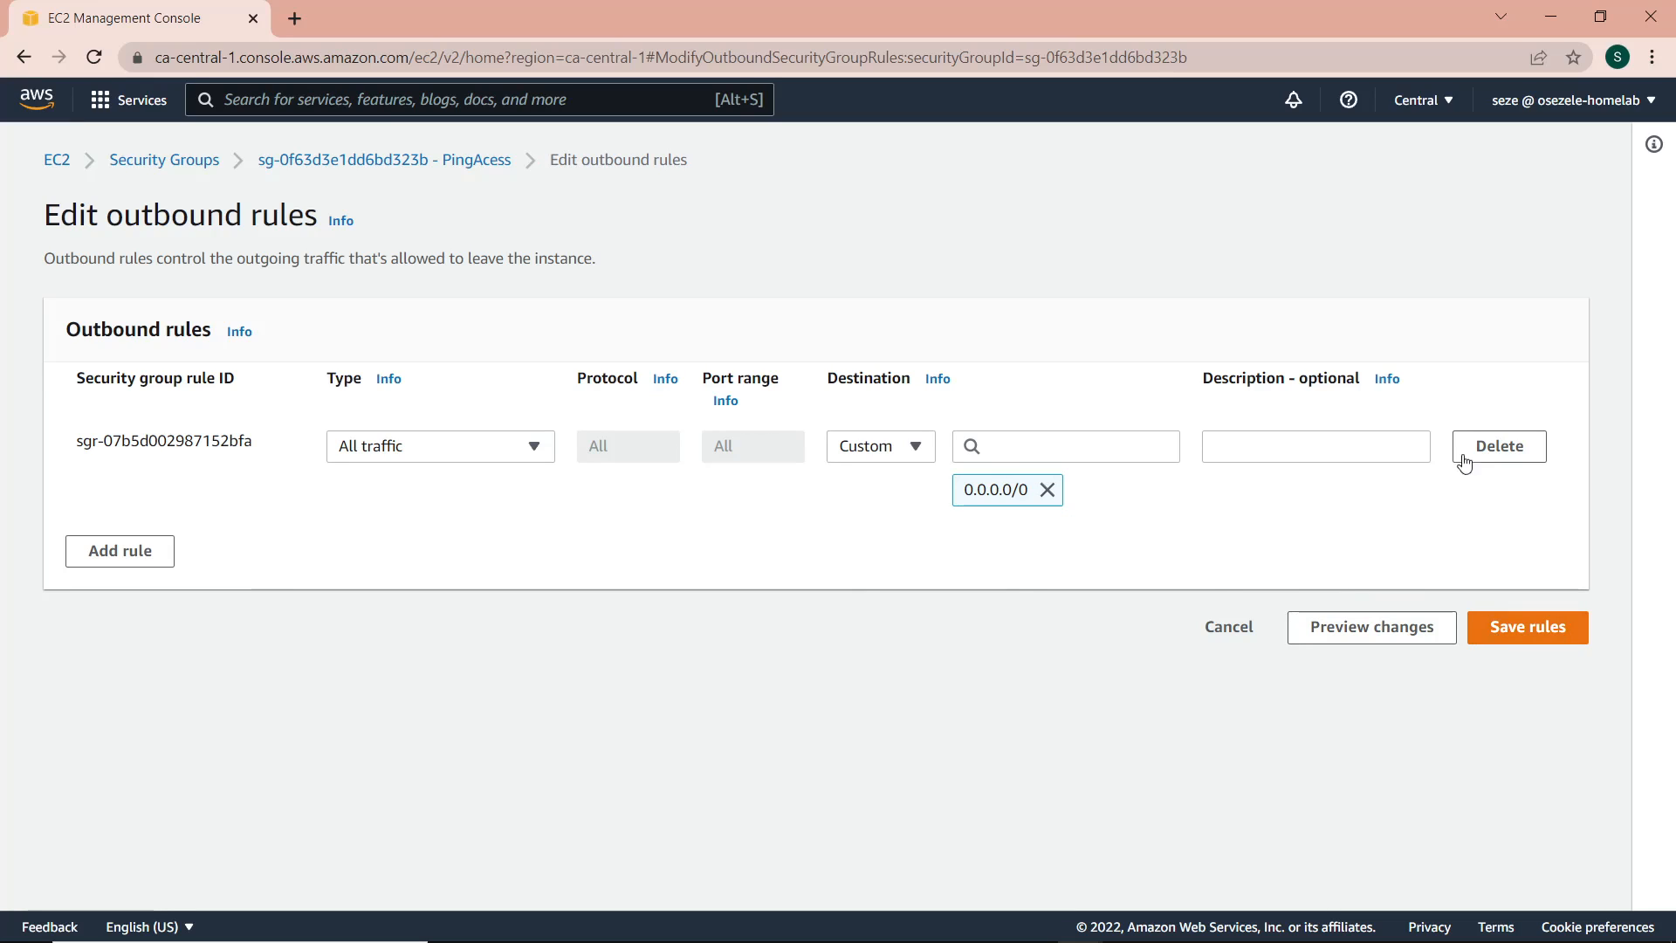
click(1494, 449)
click(1529, 548)
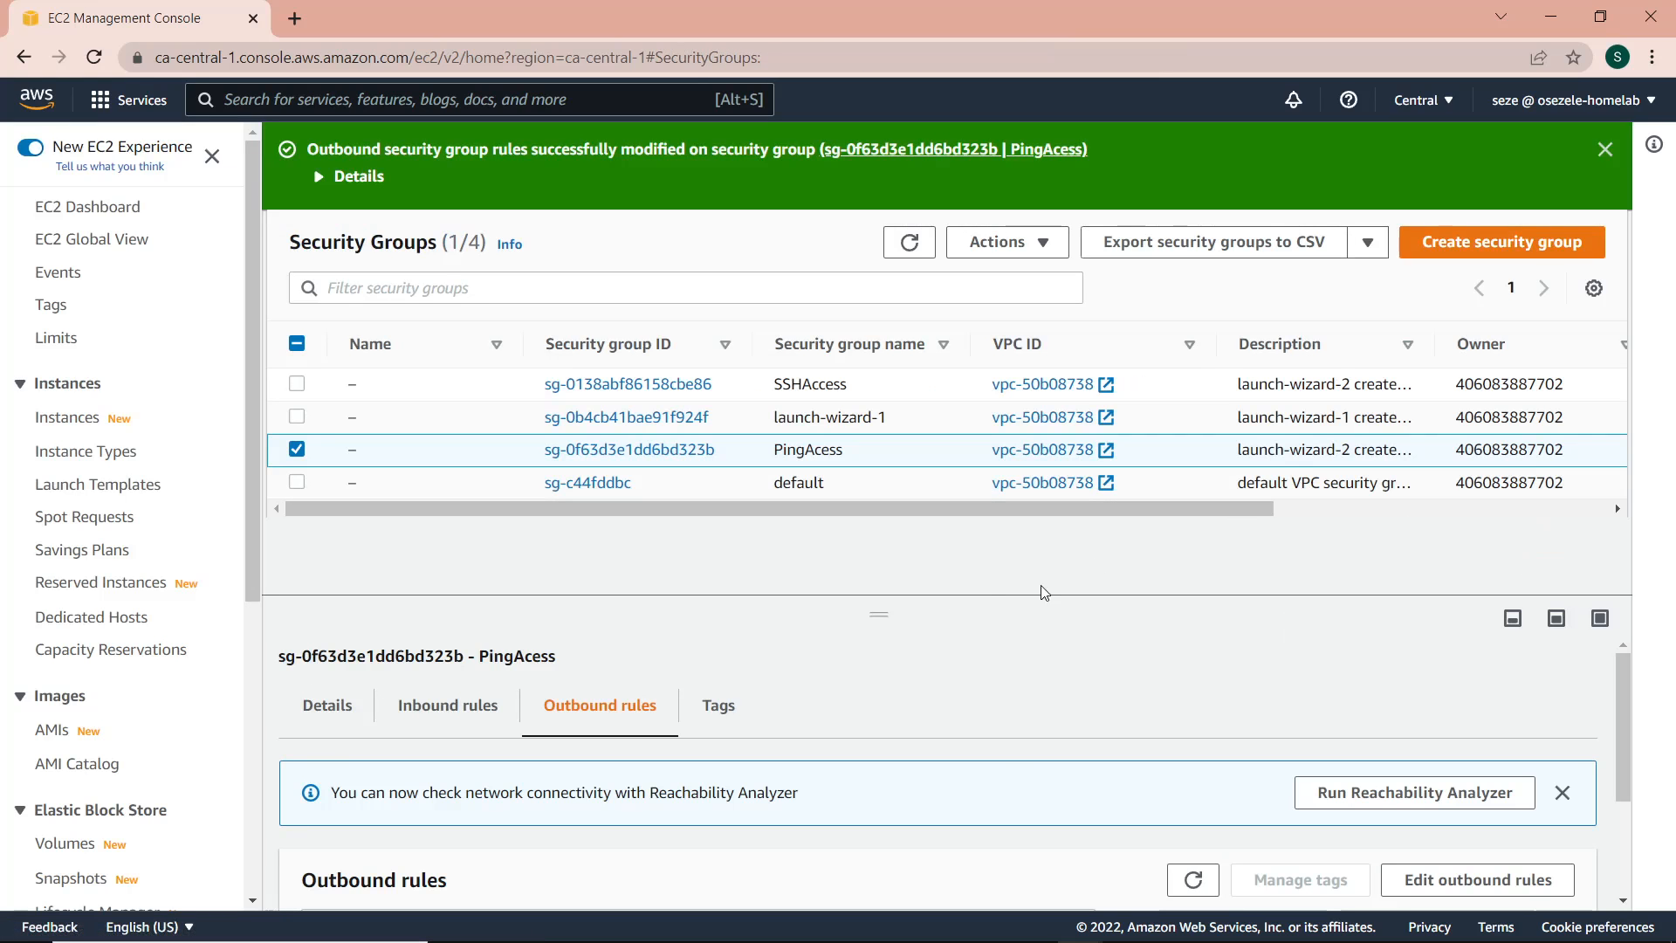
scroll(760, 868, down, 2)
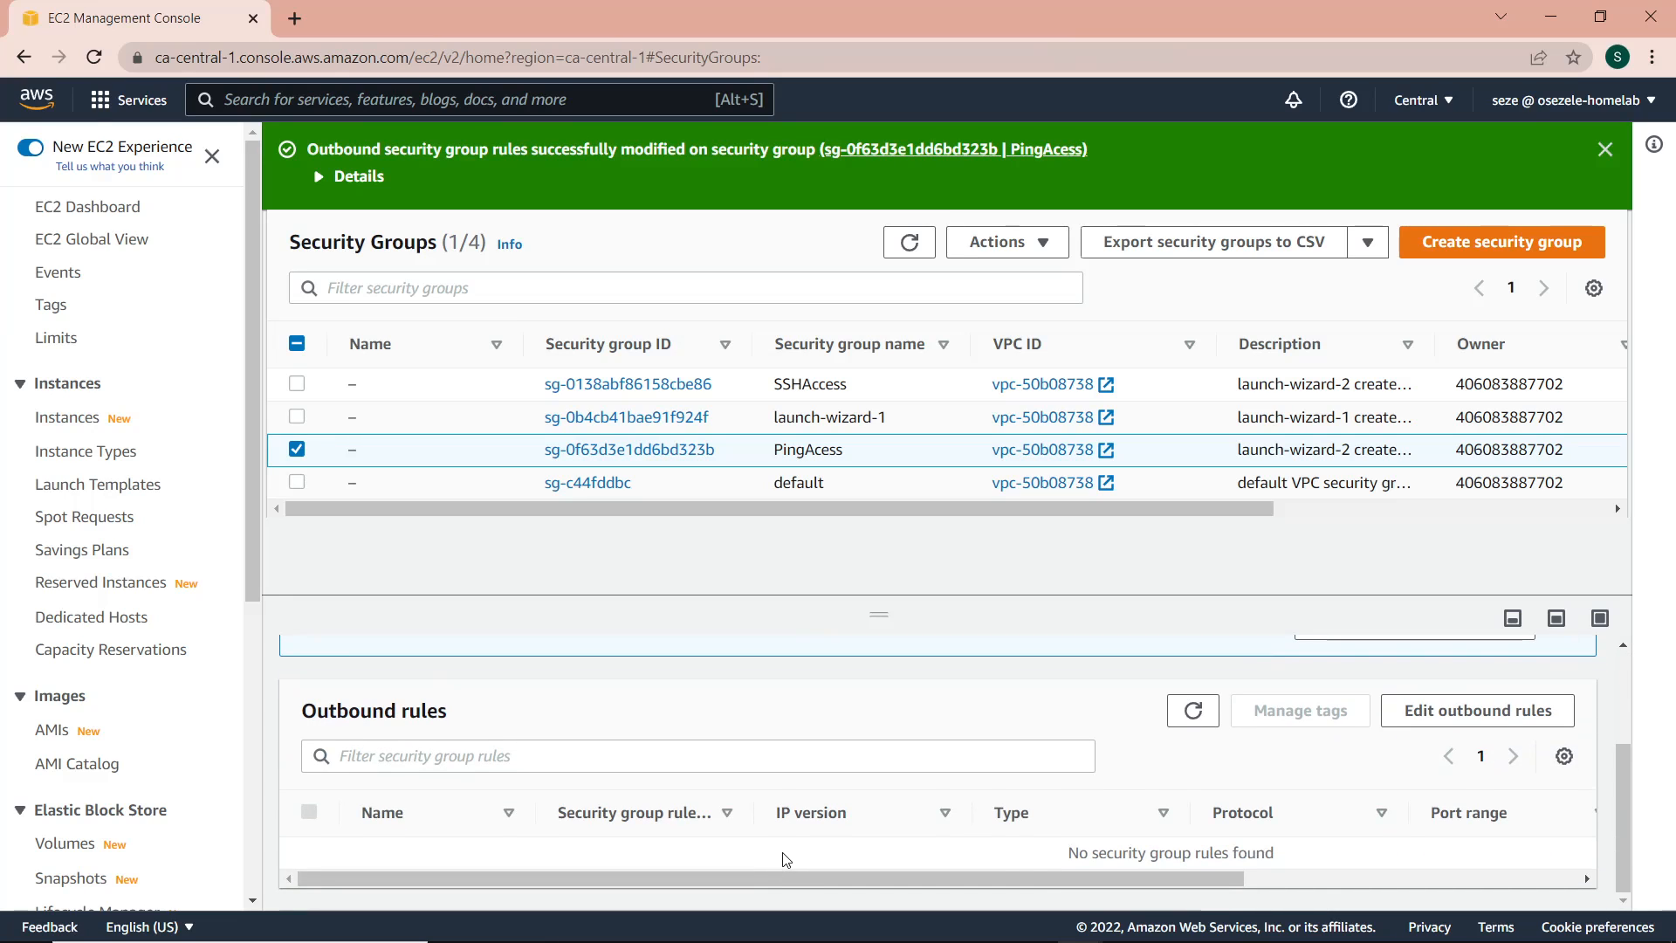
Step: Repeat the ping to 99.79.189.243 from the Command Prompt with the outbound rule removed
click(1160, 932)
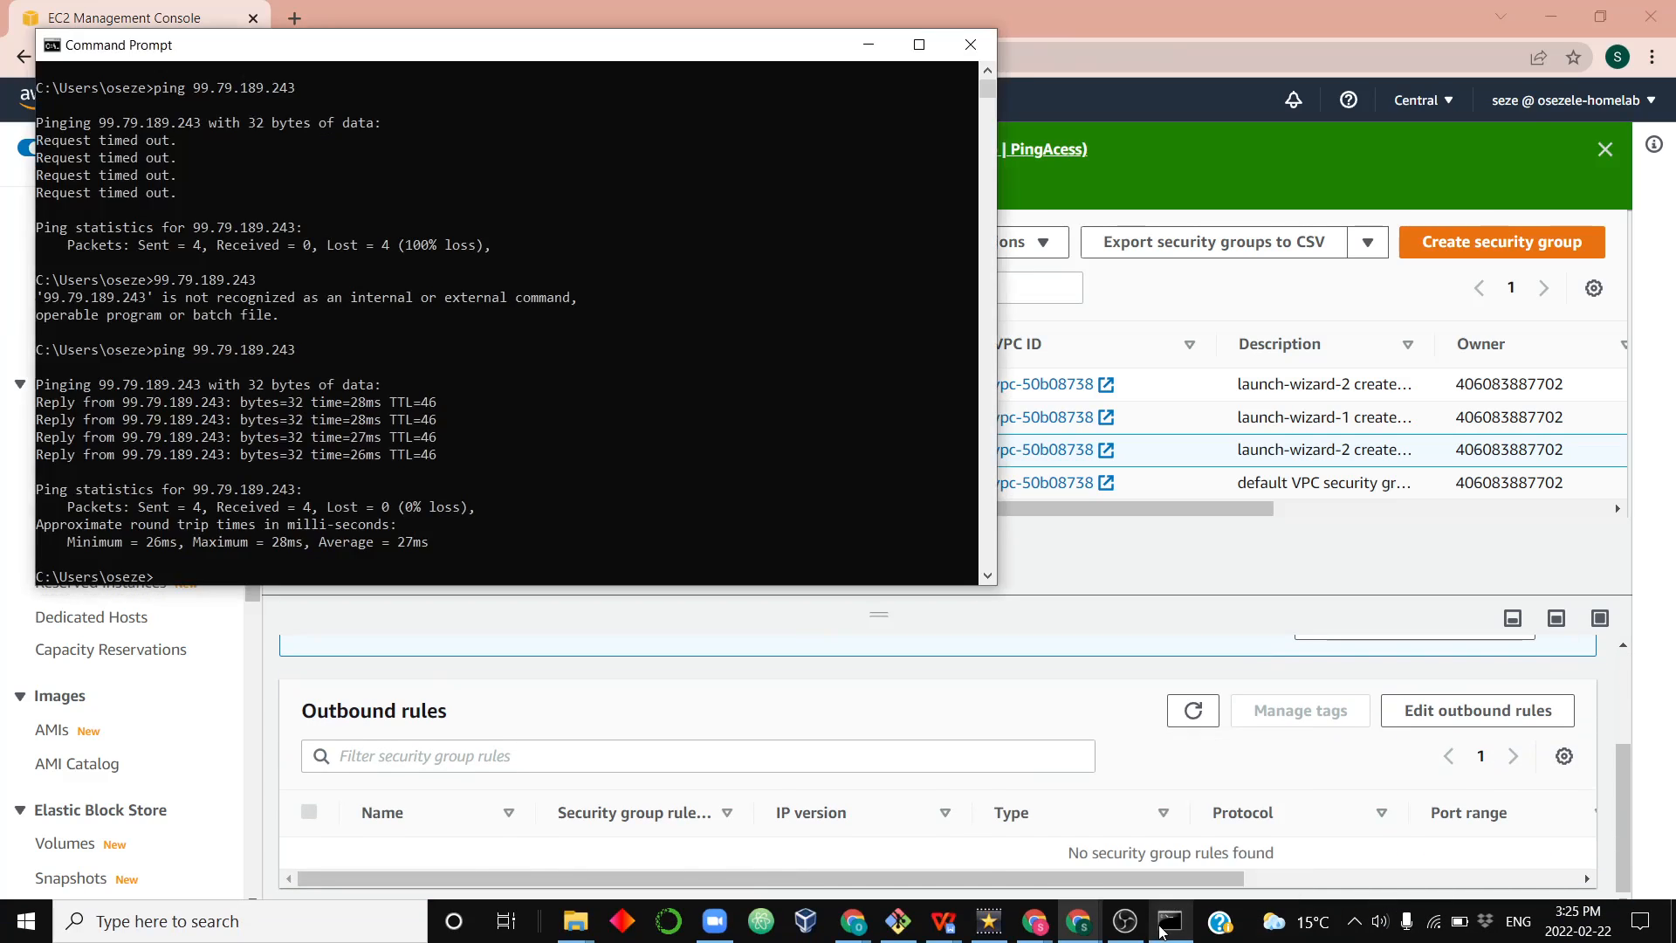
click(565, 522)
key(Up)
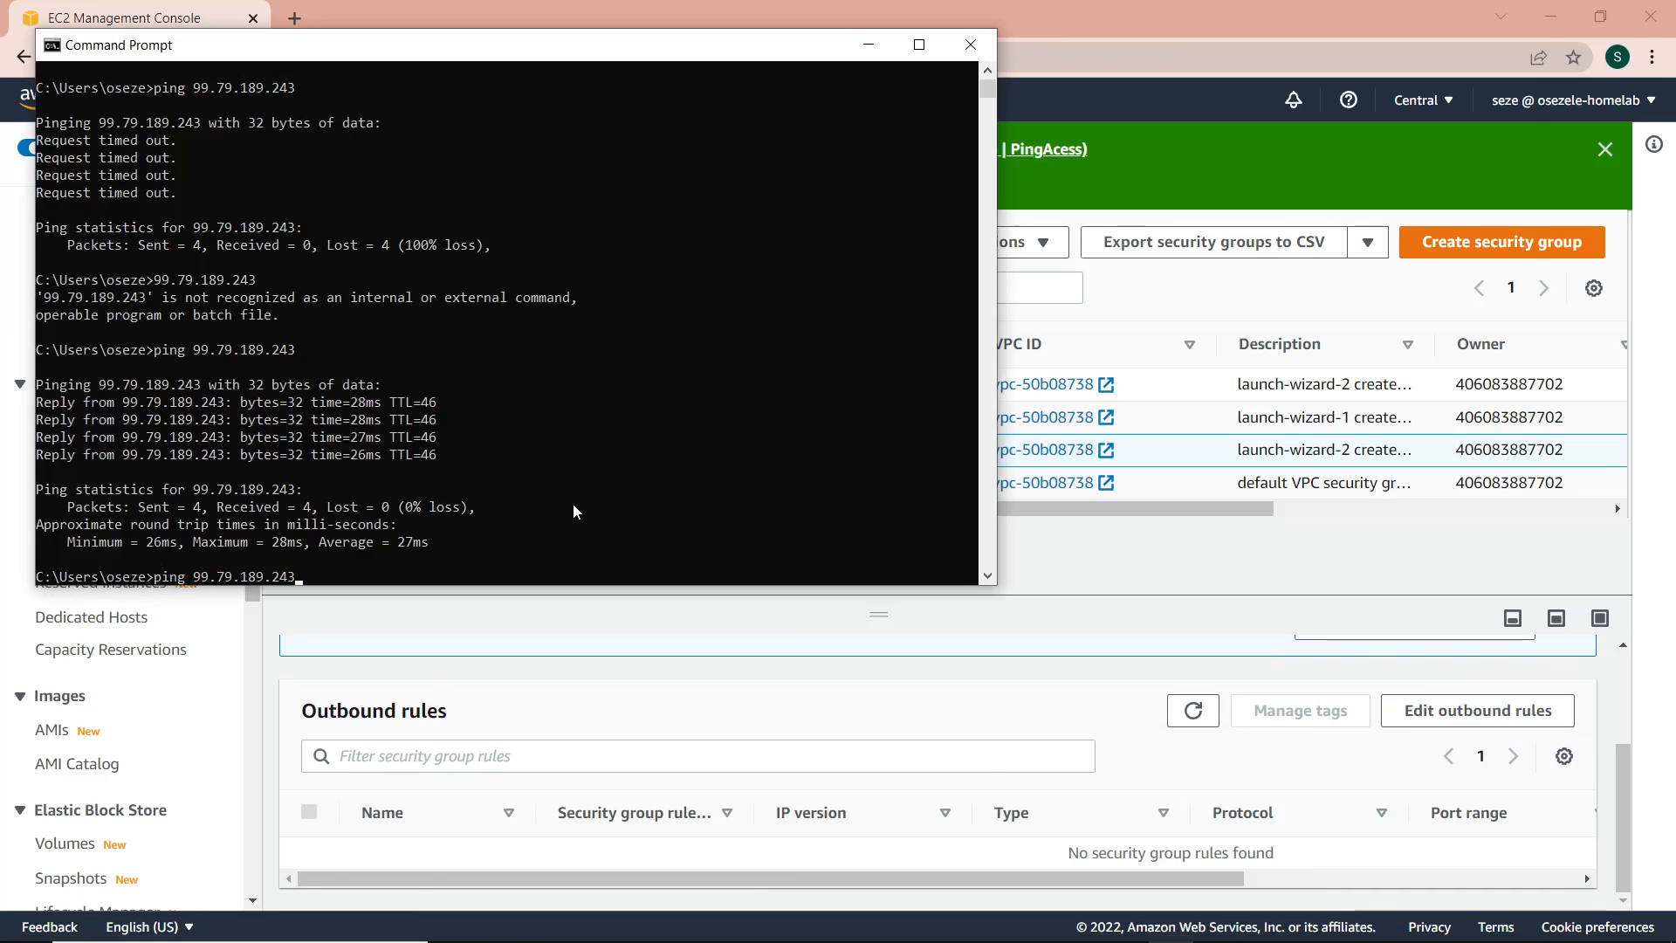
key(Return)
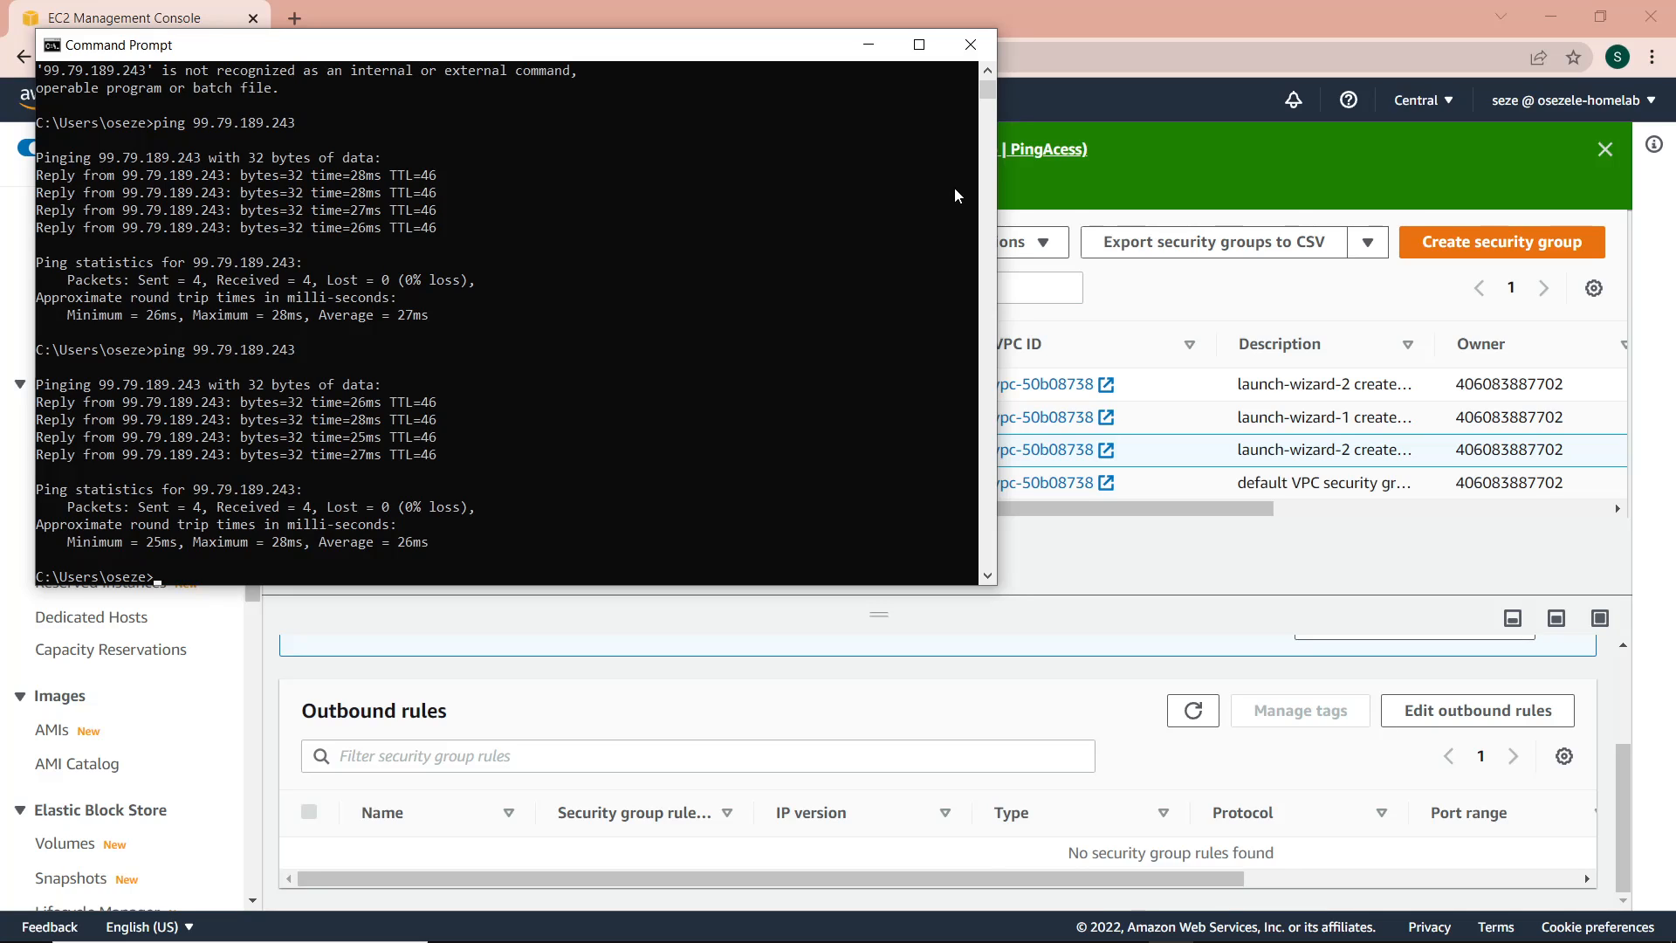
Step: Return to the EC2 console in the browser and open PingAcess's inbound rules for editing
click(977, 617)
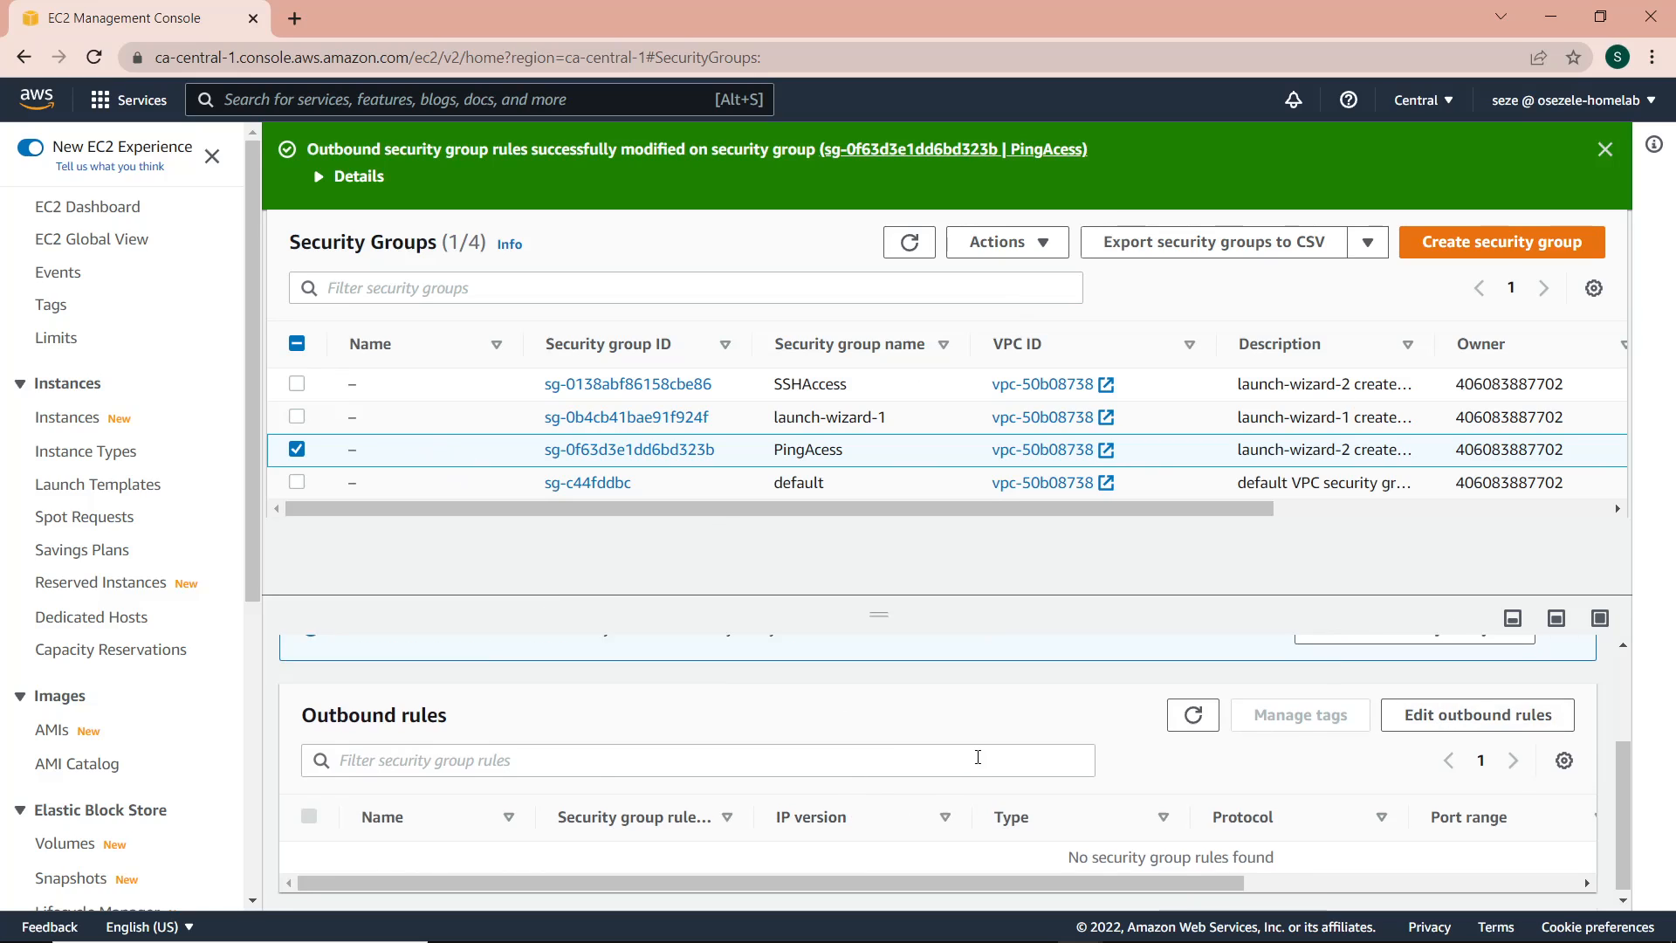
scroll(978, 757, up, 2)
click(479, 704)
scroll(751, 776, down, 2)
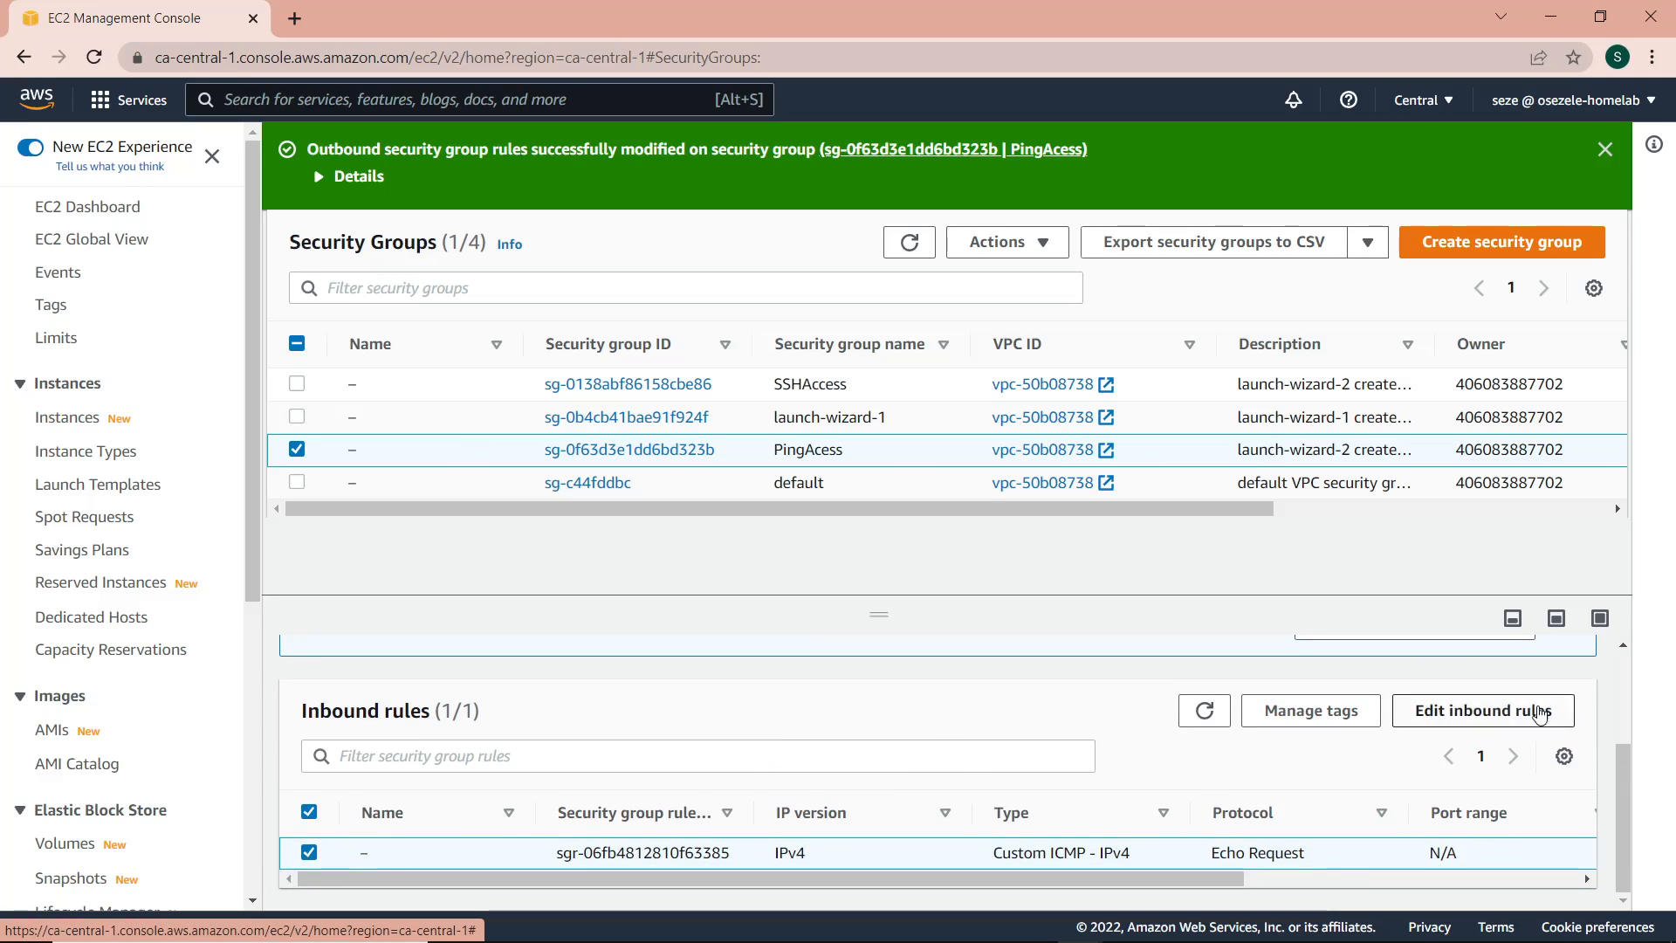
click(1483, 711)
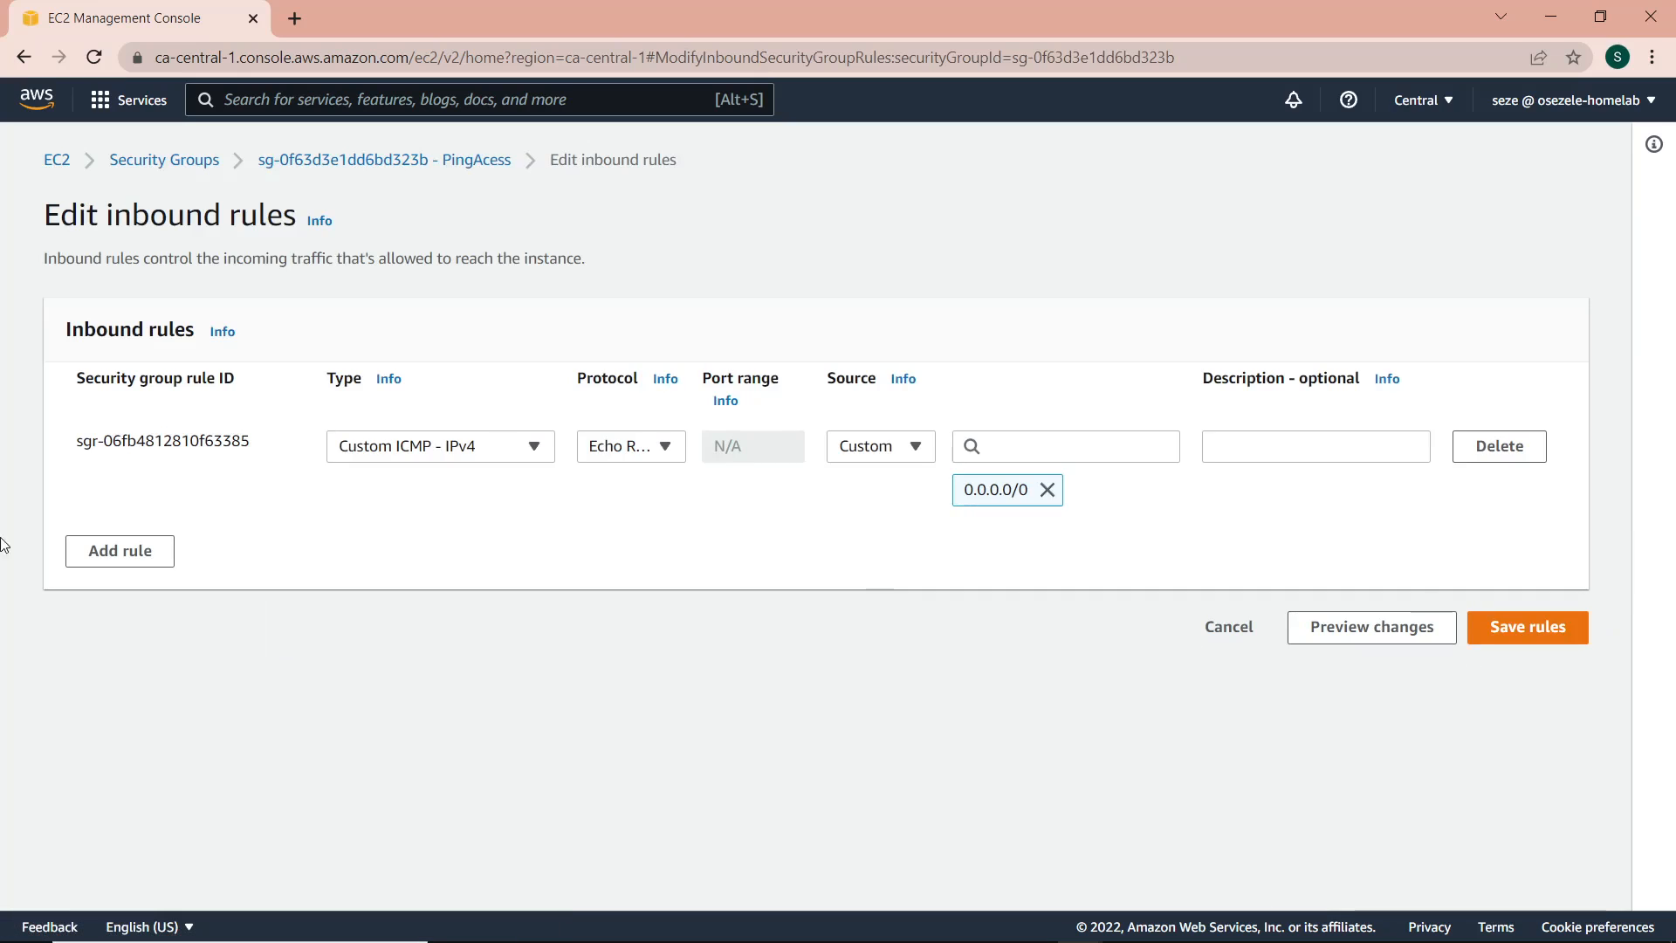
Step: Add an SSH inbound rule with the source Anywhere-IPv4 and save the PingAcess inbound rules
click(154, 558)
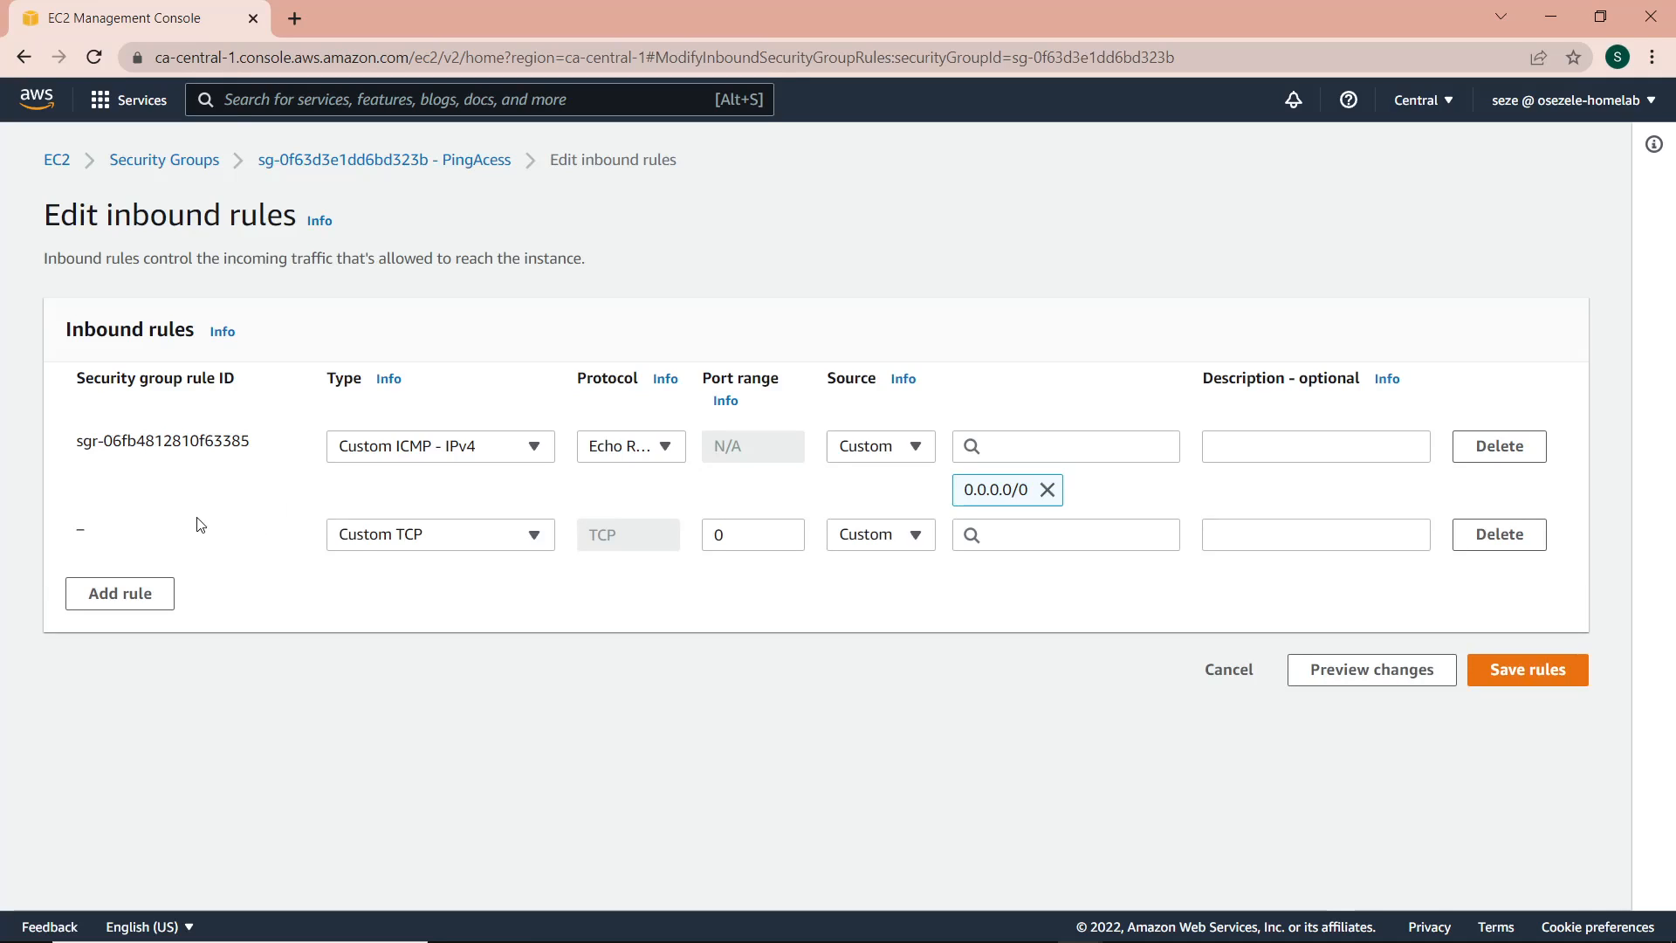
click(358, 547)
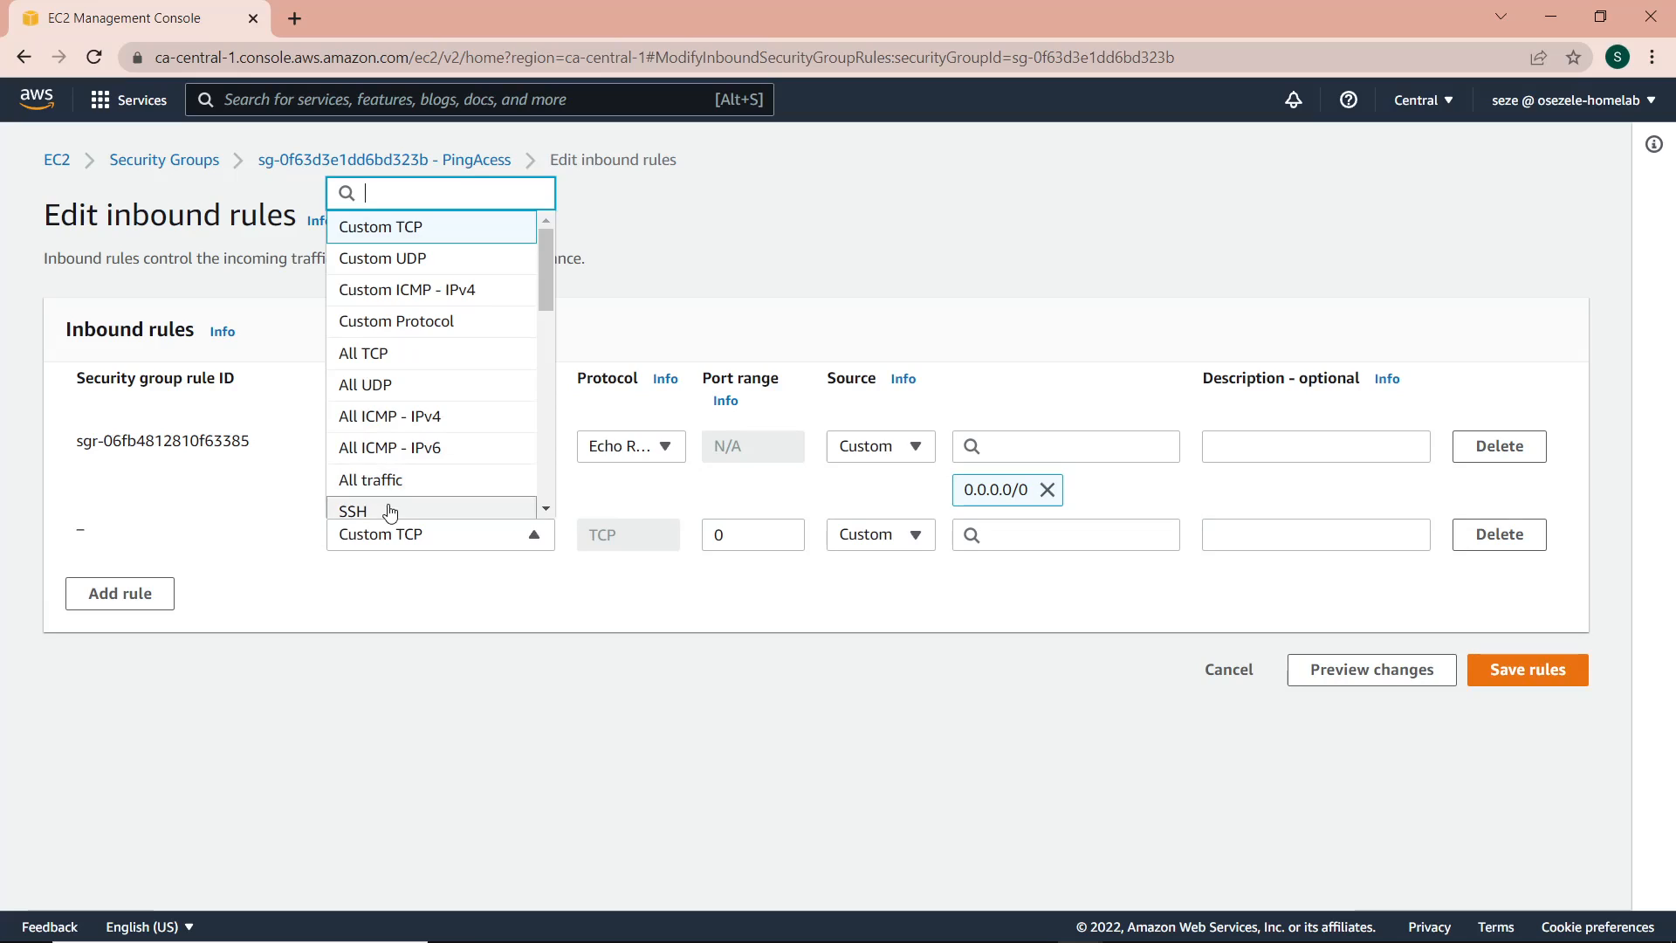
click(388, 511)
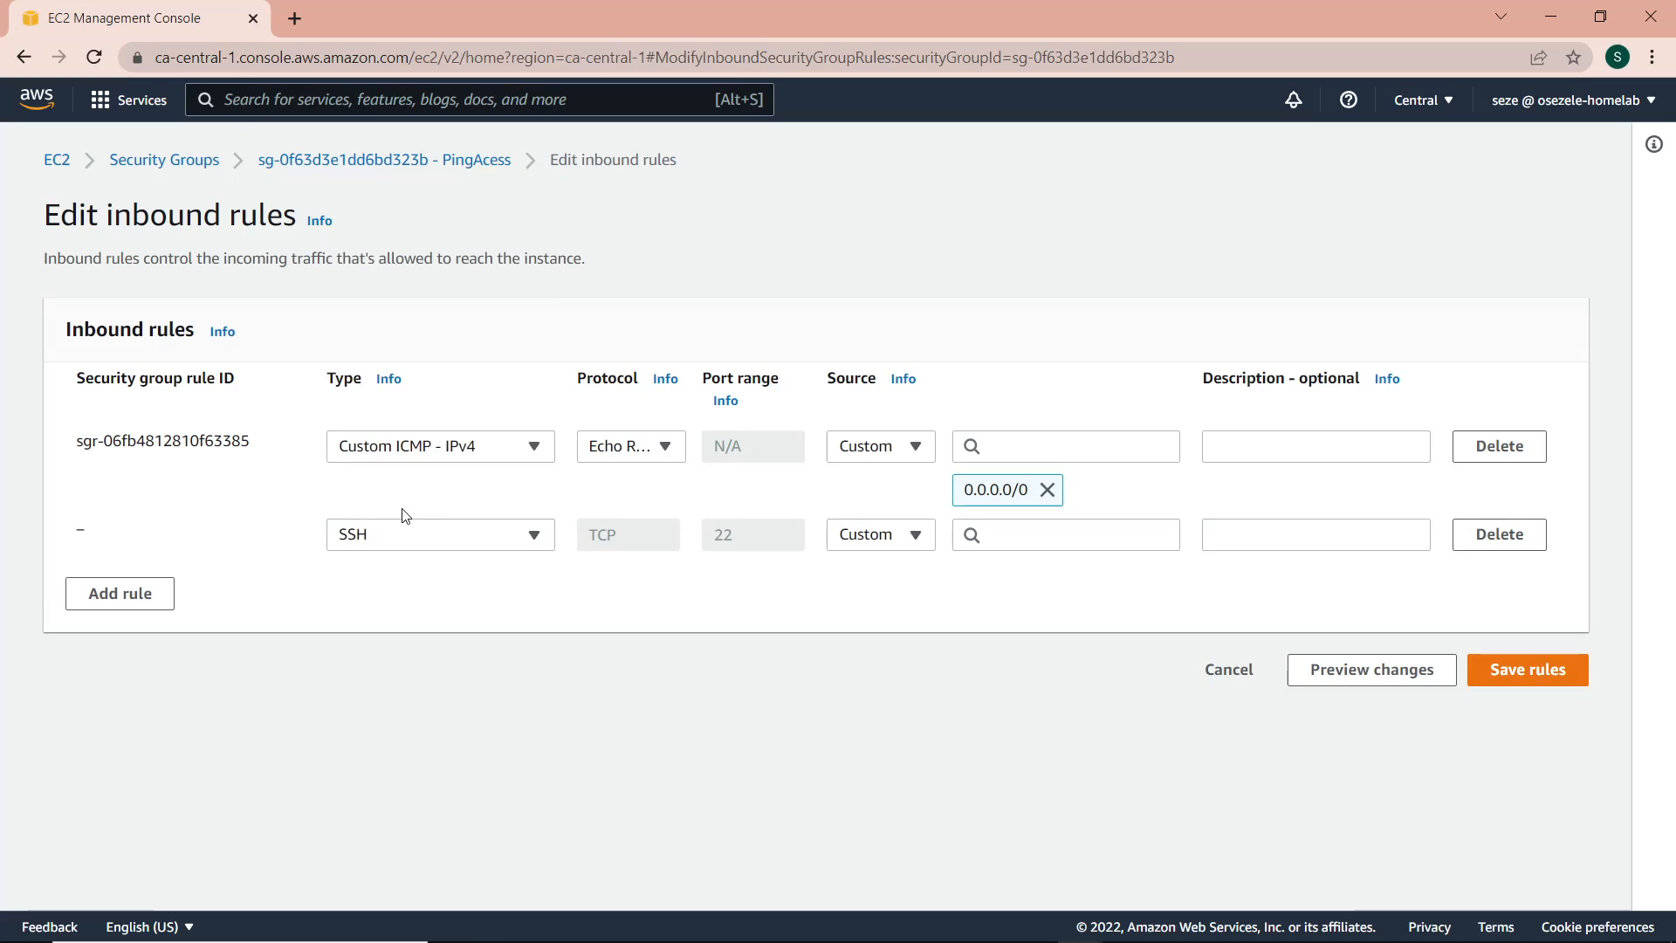
click(890, 549)
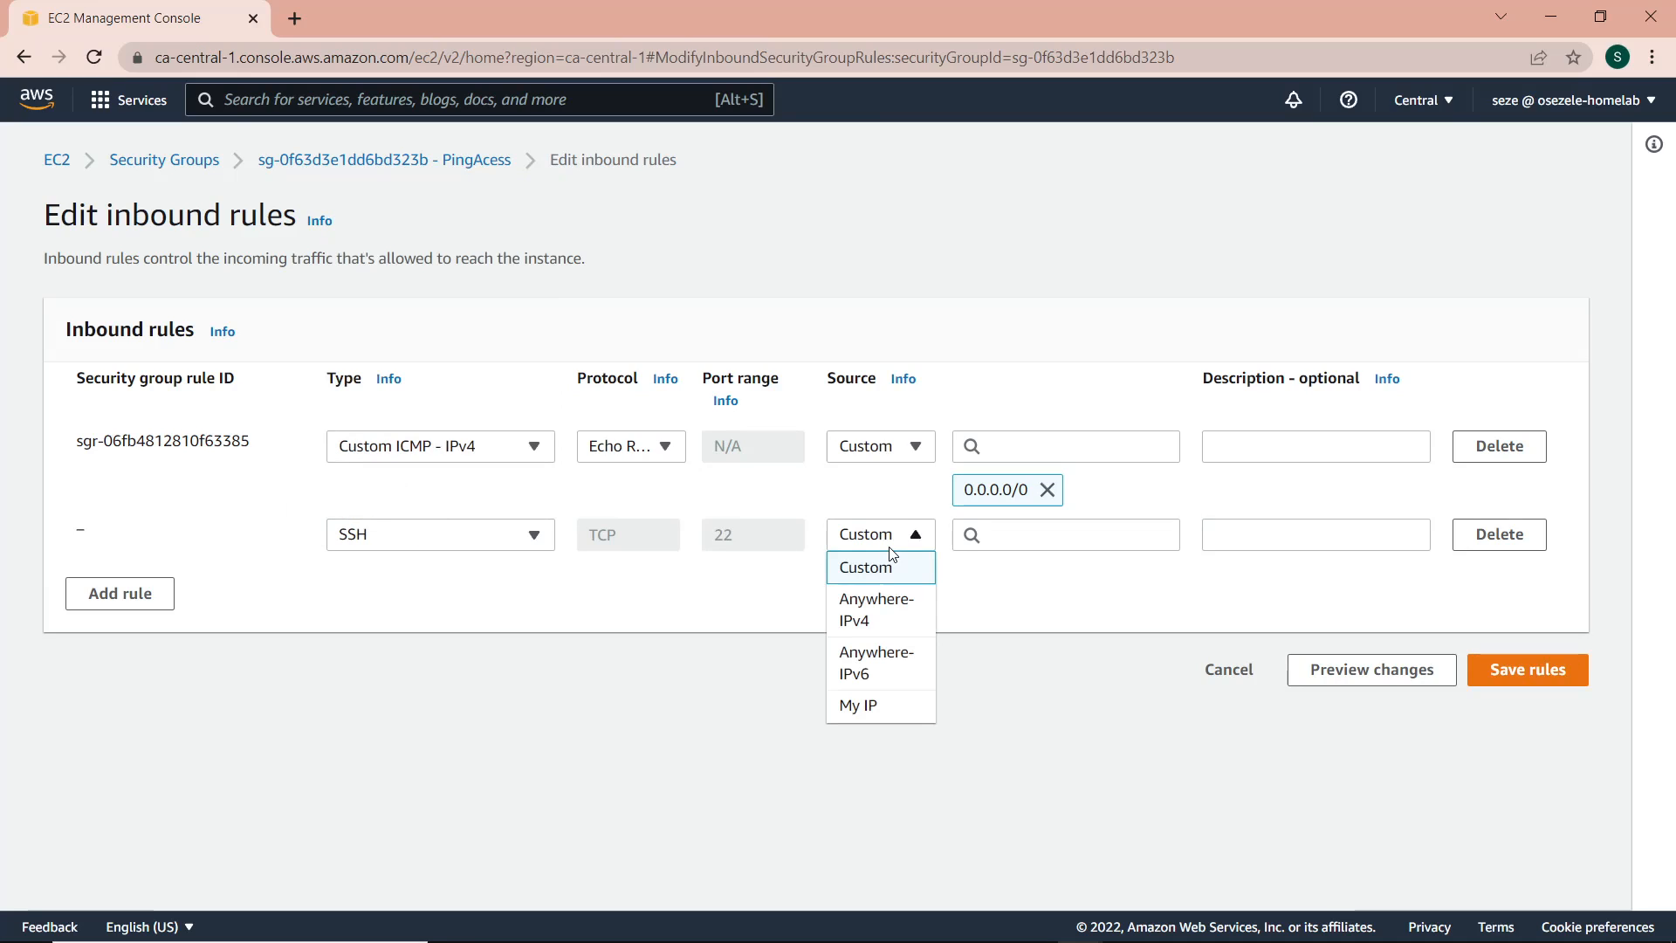
click(887, 600)
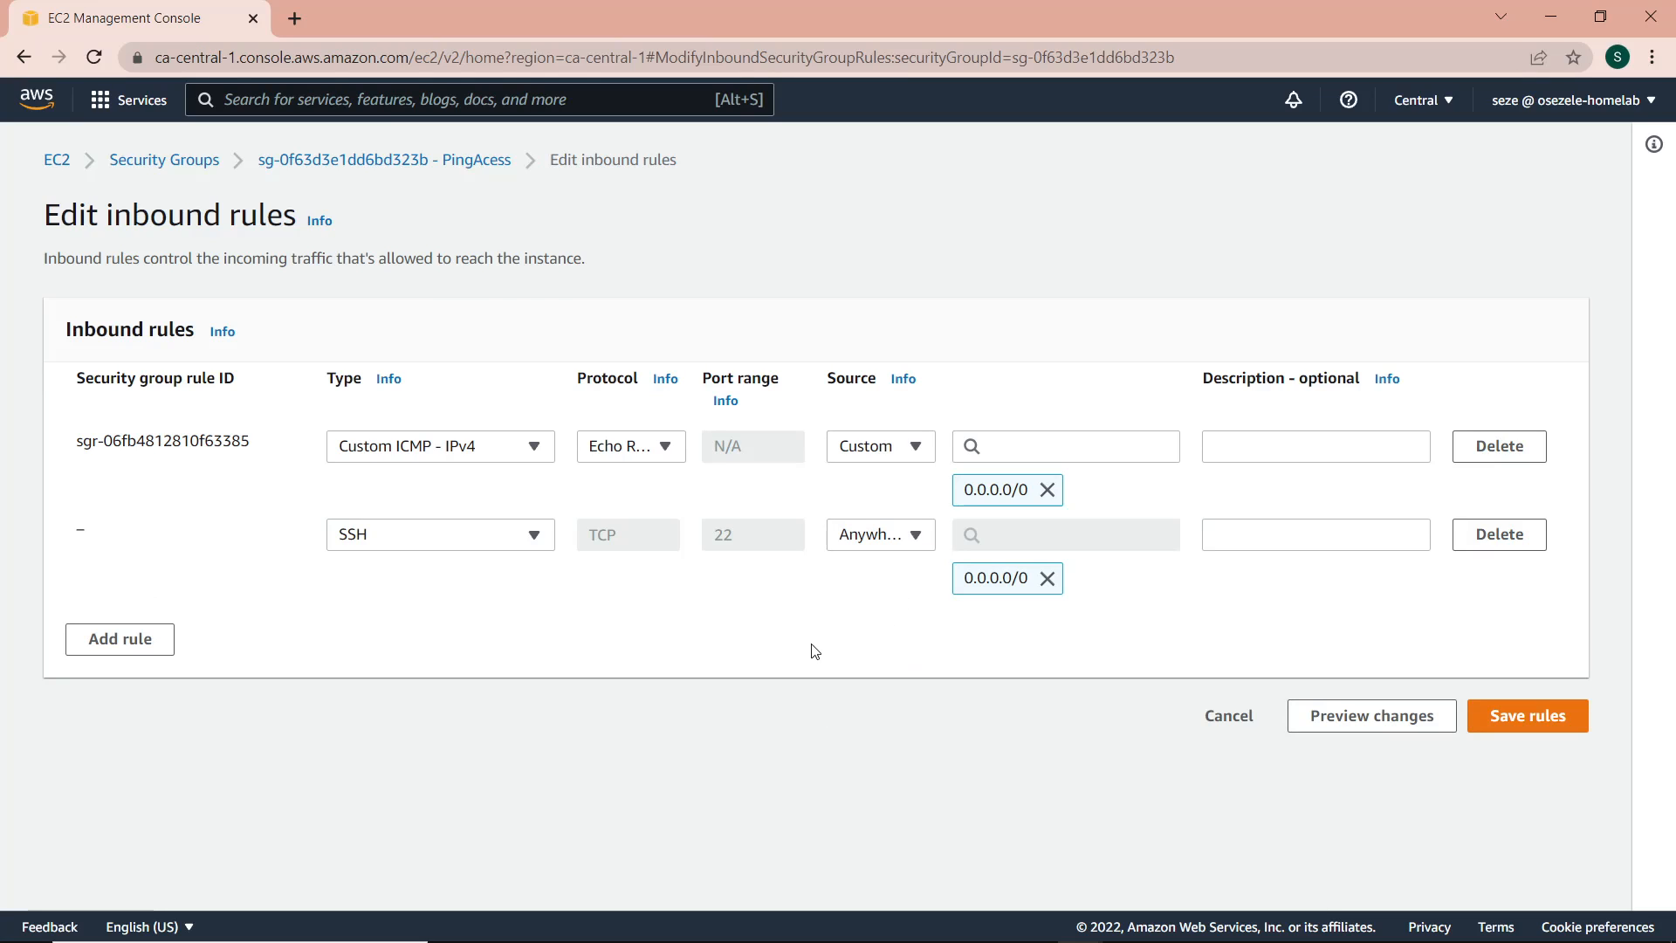
click(1568, 717)
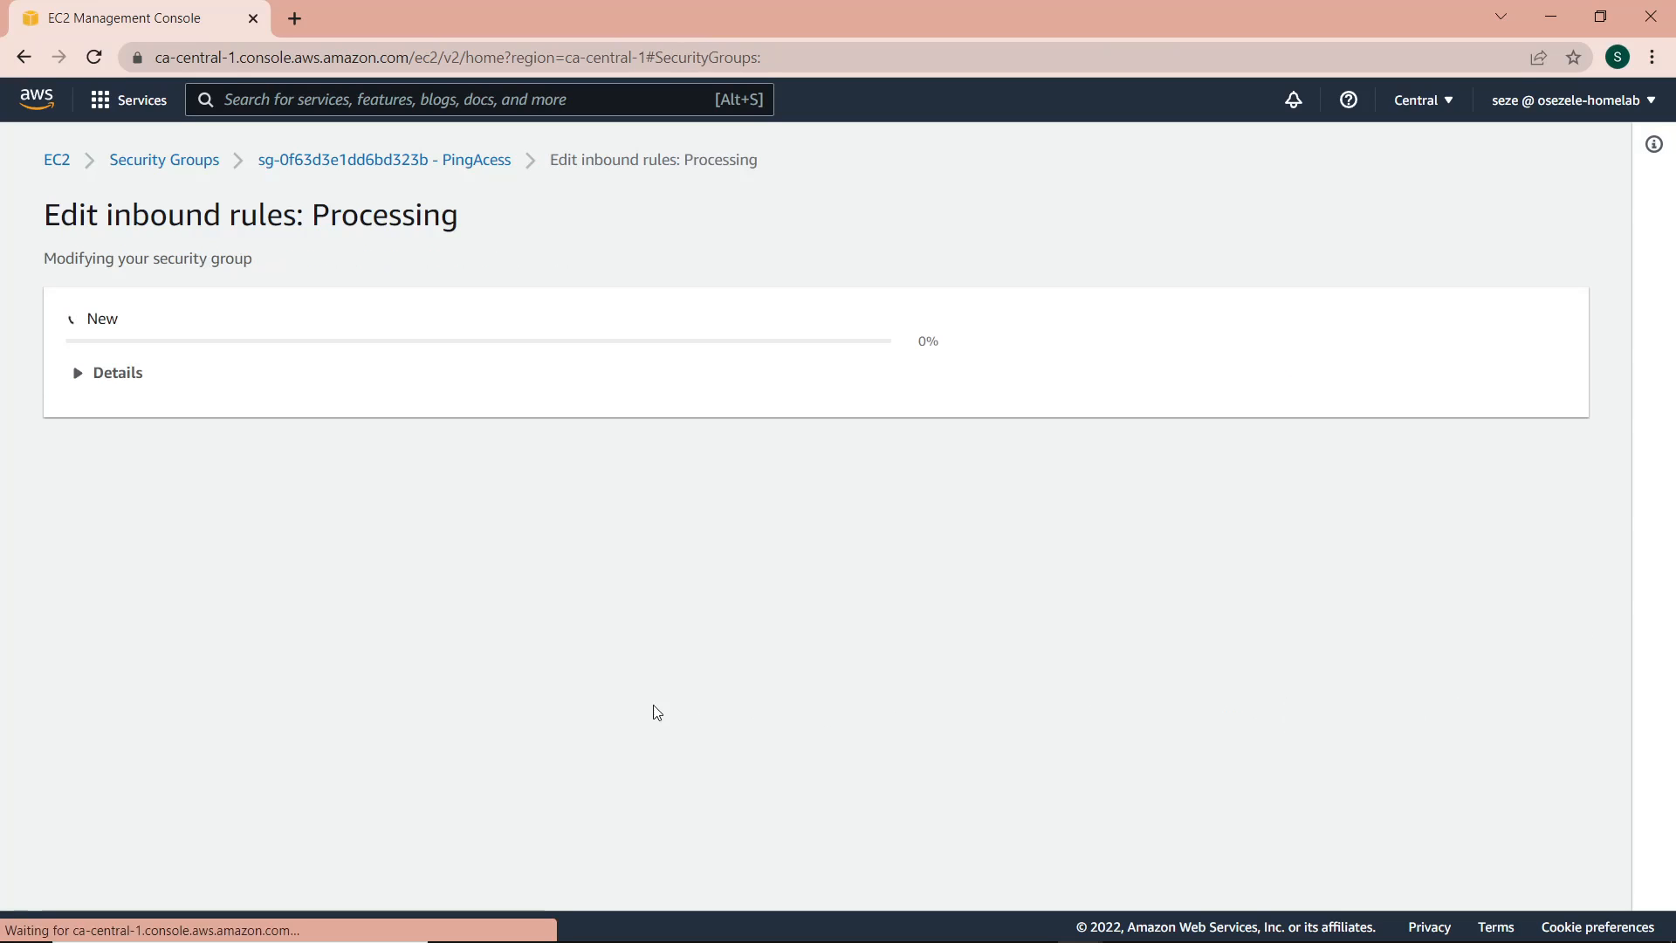
scroll(843, 790, down, 2)
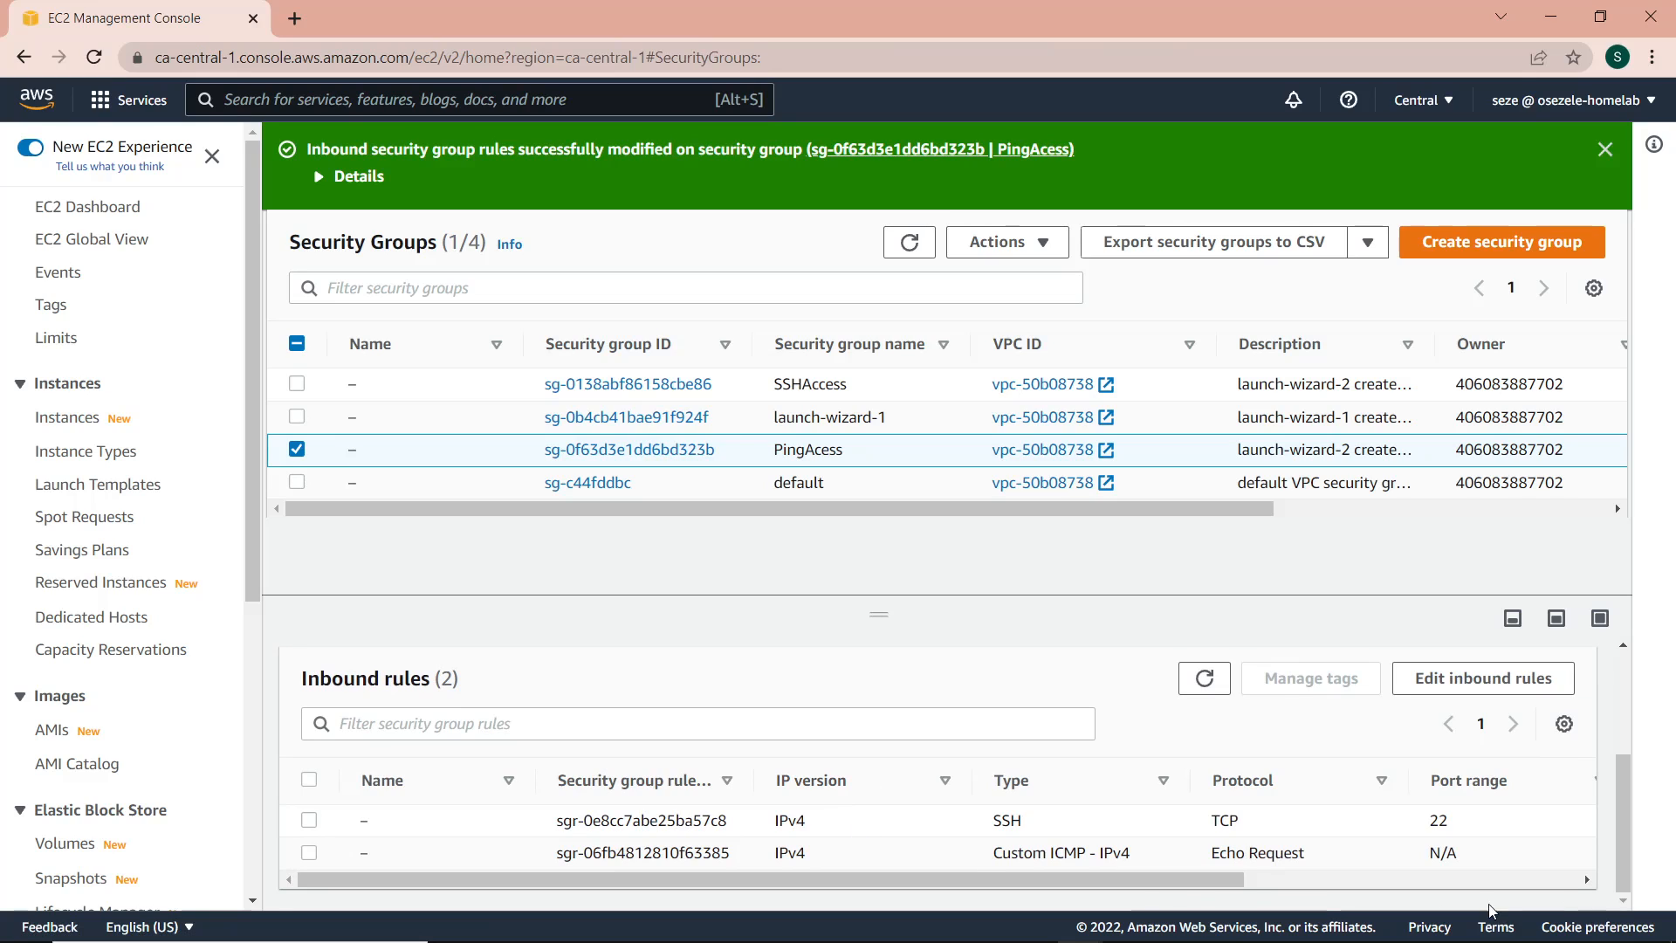
click(1414, 883)
drag(1413, 883, 780, 886)
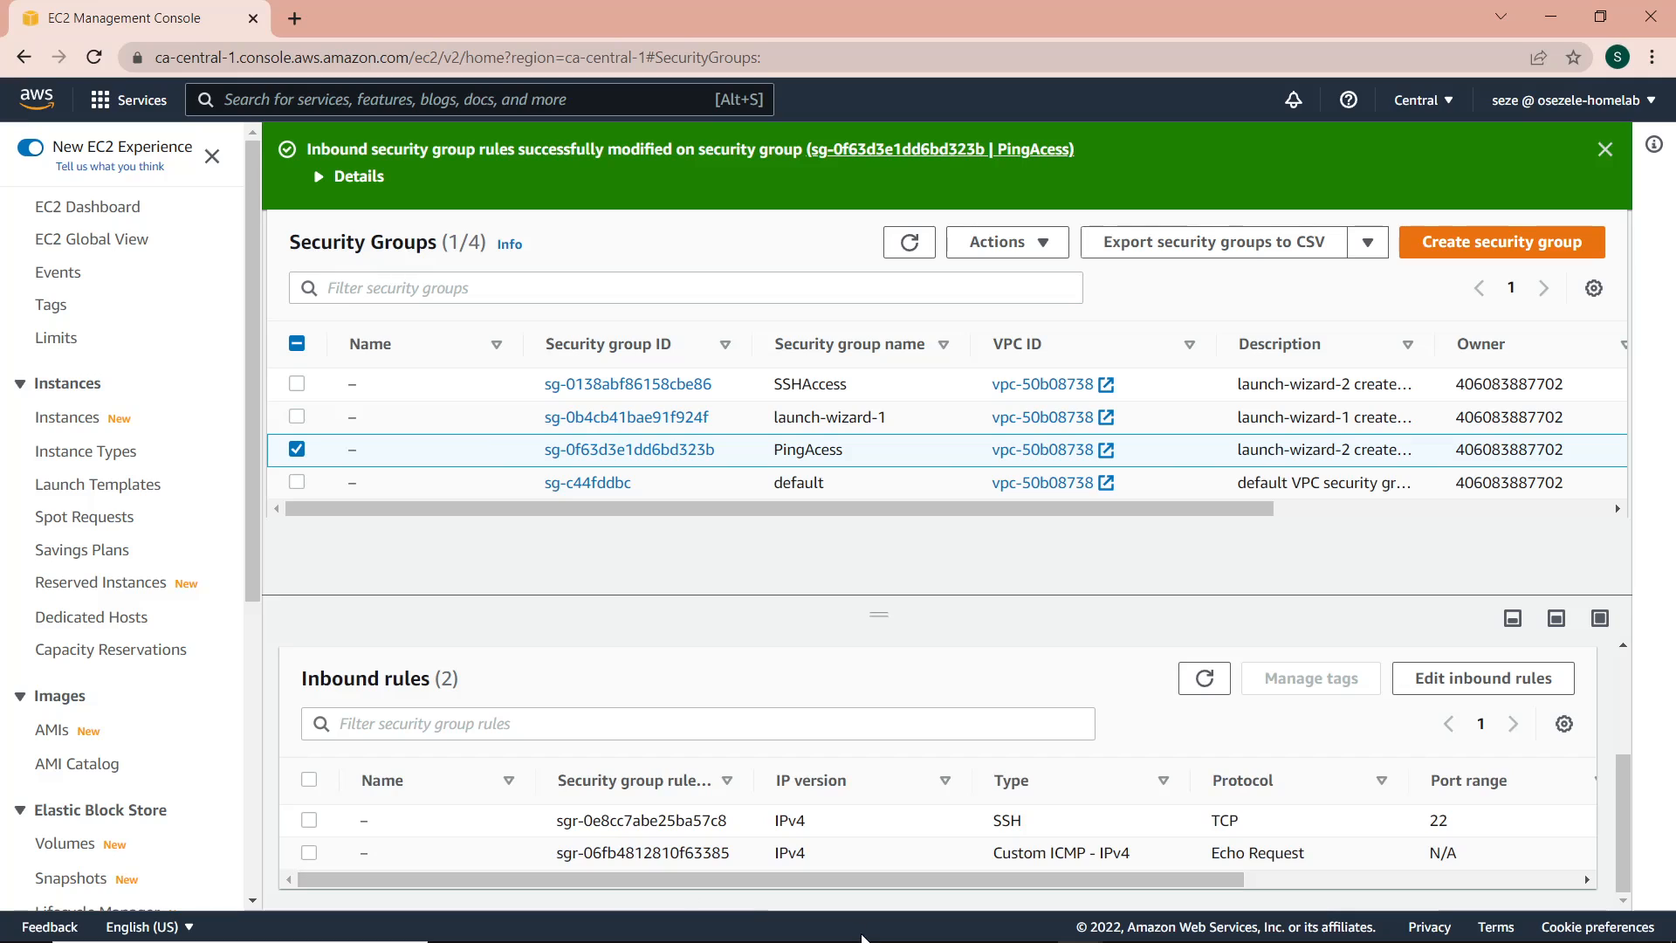
Step: Open the Instances page in a new browser tab and copy the example SSH client command for the SGNACLTest instance
triple_click(366, 679)
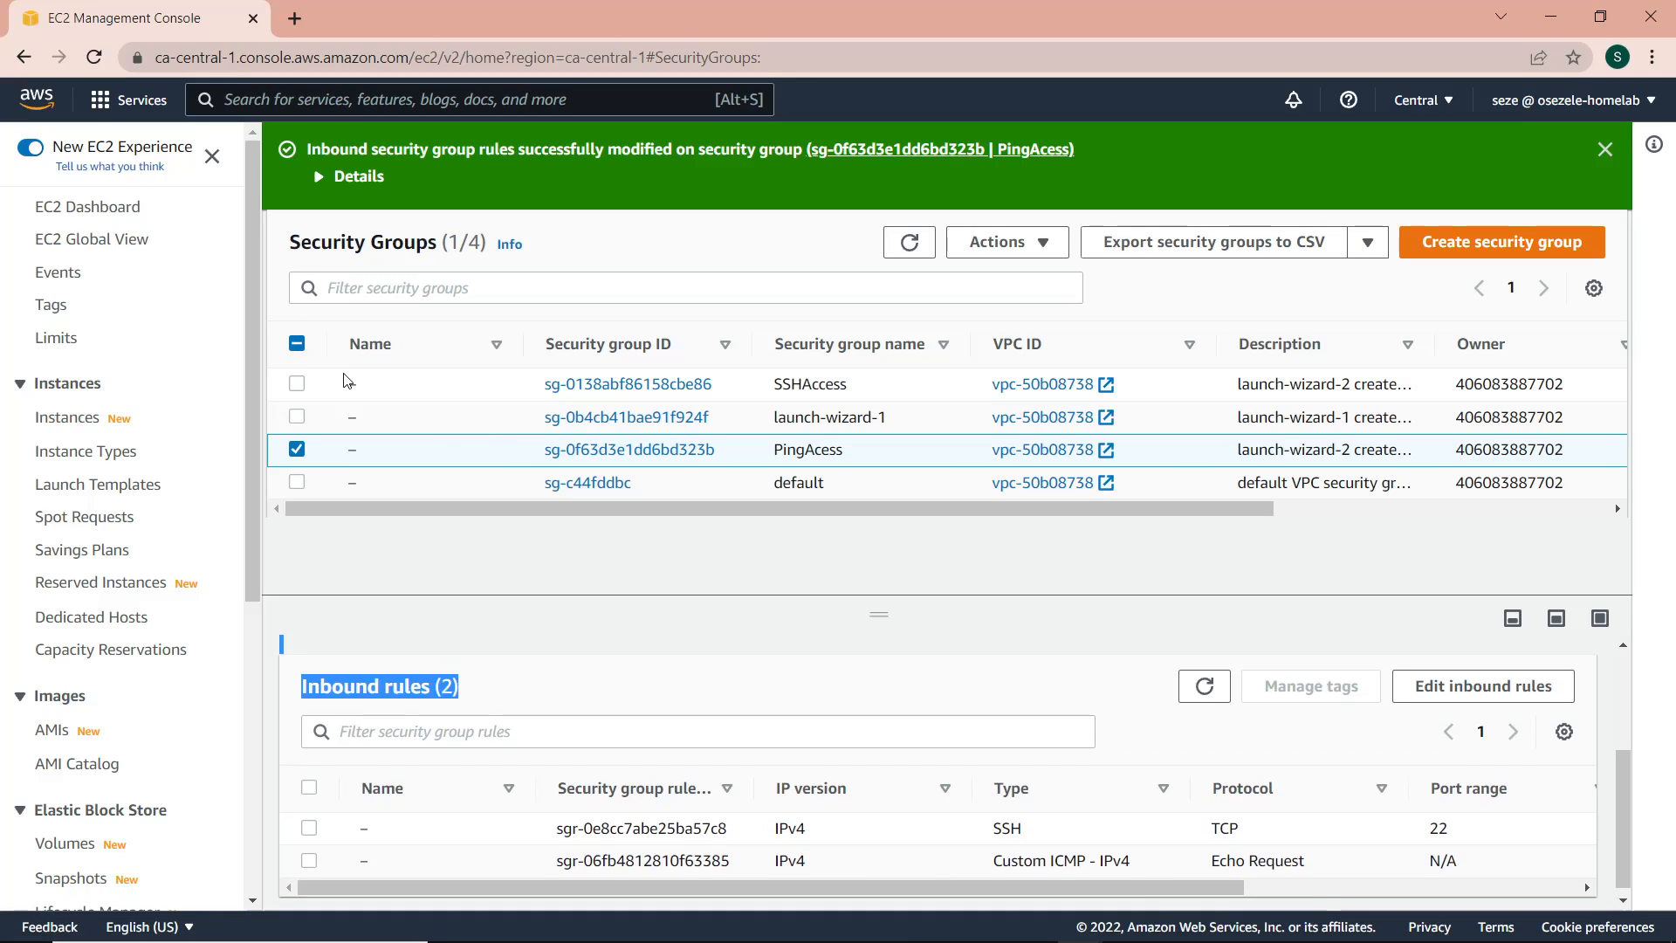
right_click(72, 418)
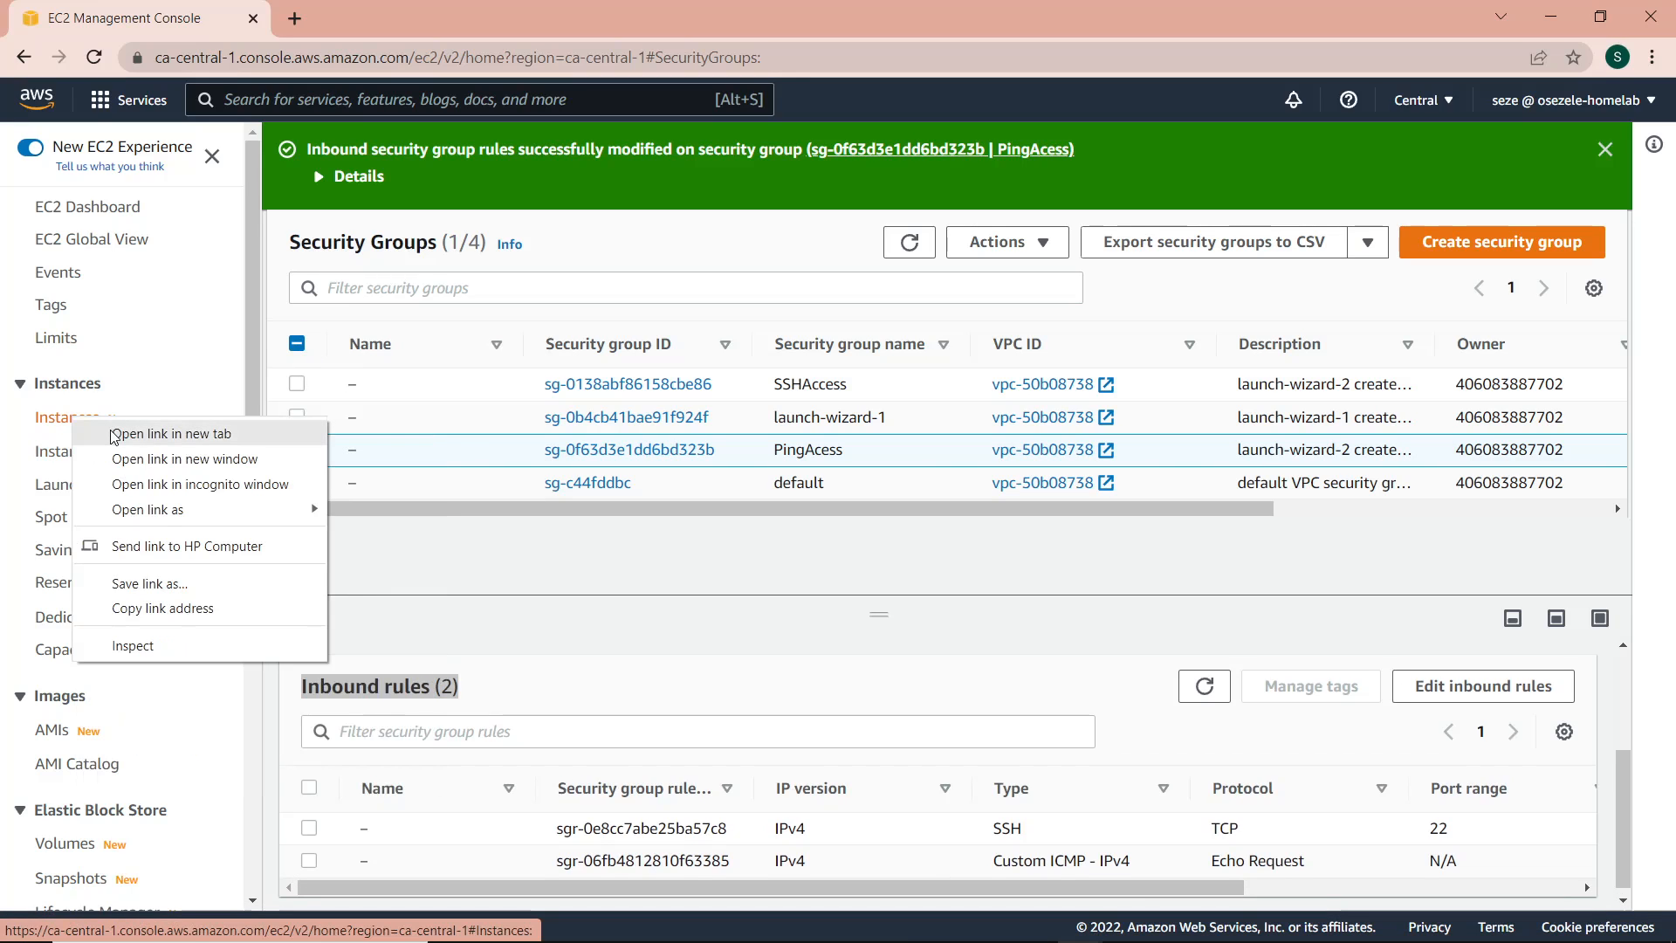
click(220, 434)
click(301, 9)
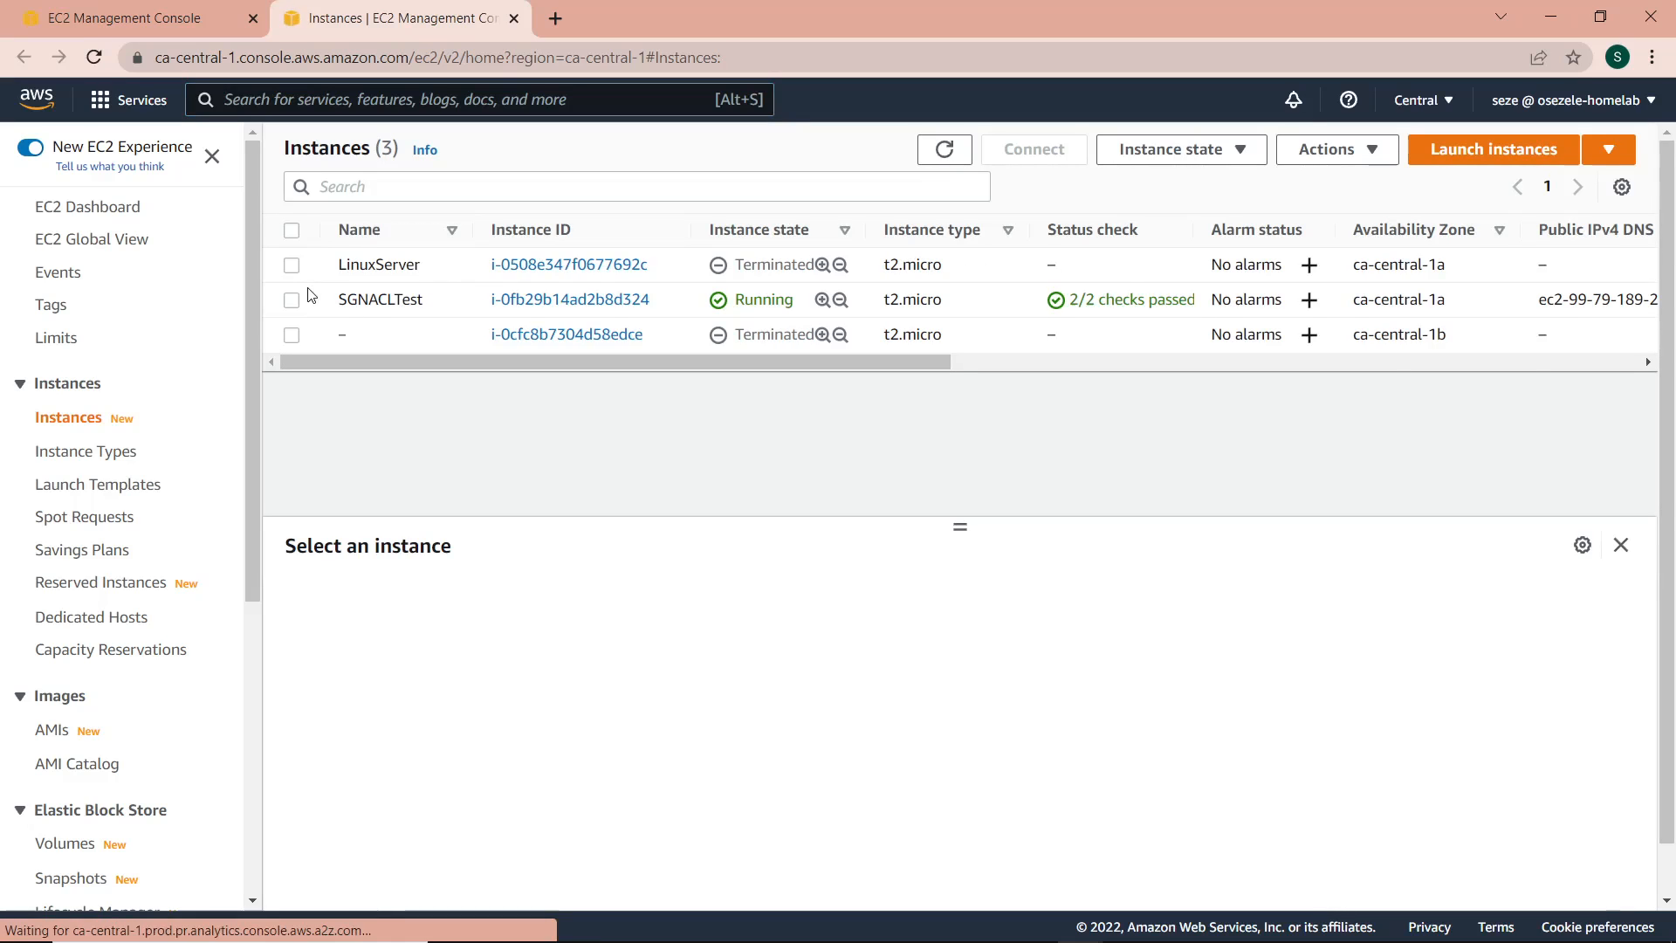
click(292, 301)
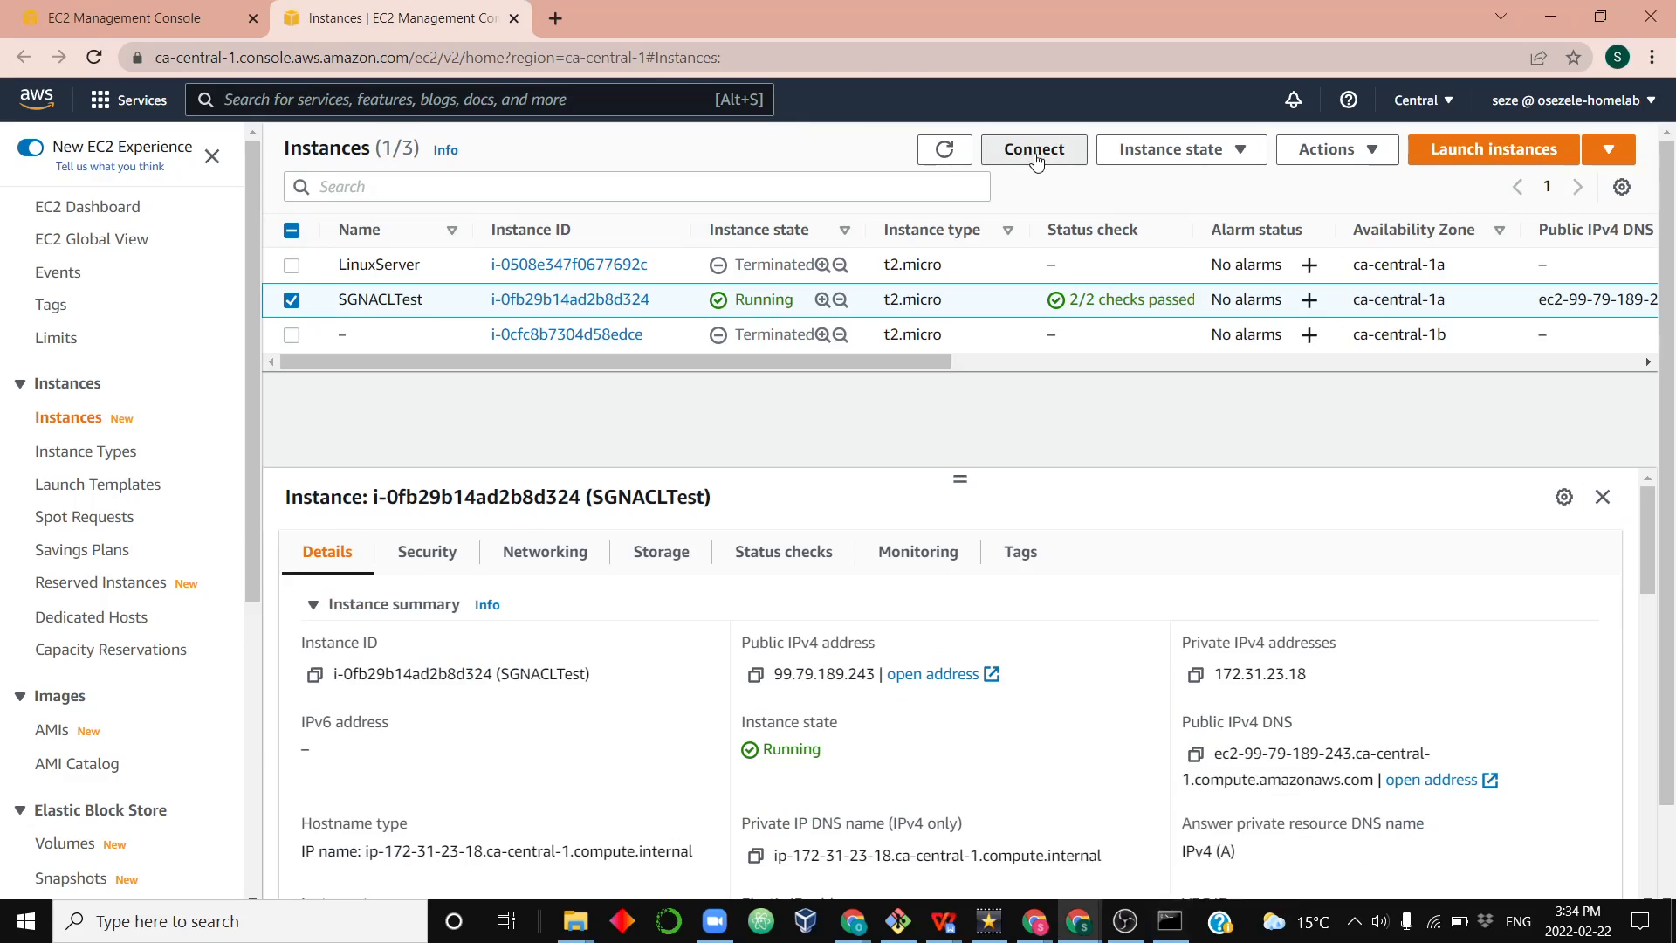
click(1034, 150)
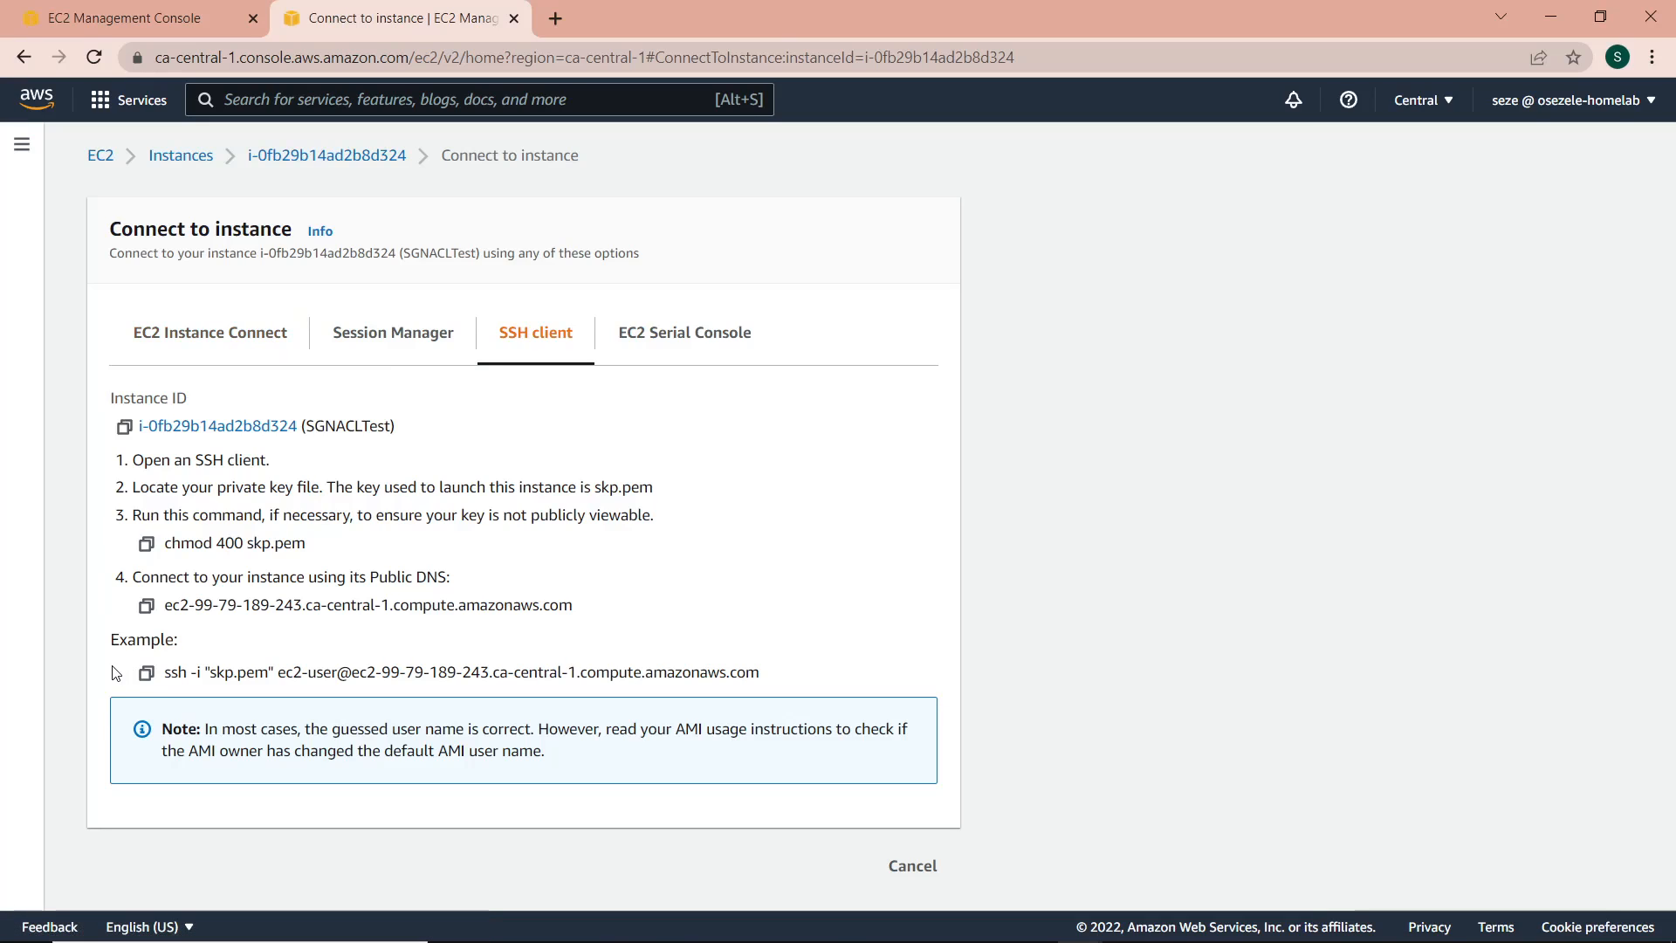
click(146, 672)
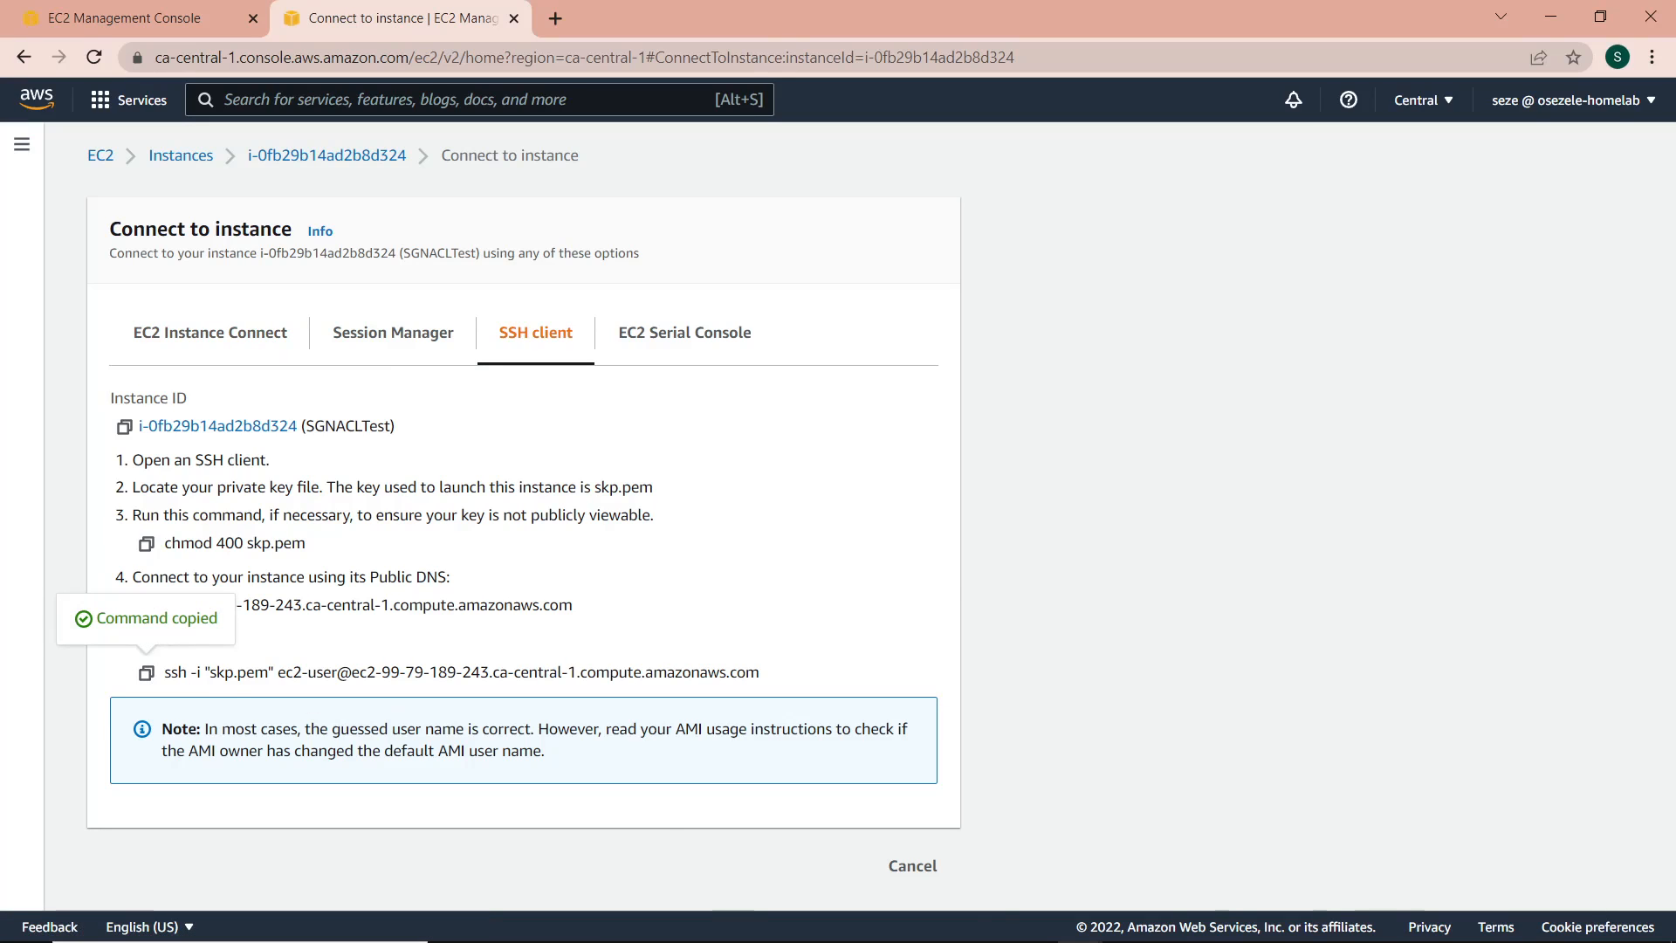
Step: Try to connect to the SGNACLTest instance by running the copied SSH command in the Git Bash terminal, and interrupt it
click(996, 921)
right_click(1027, 273)
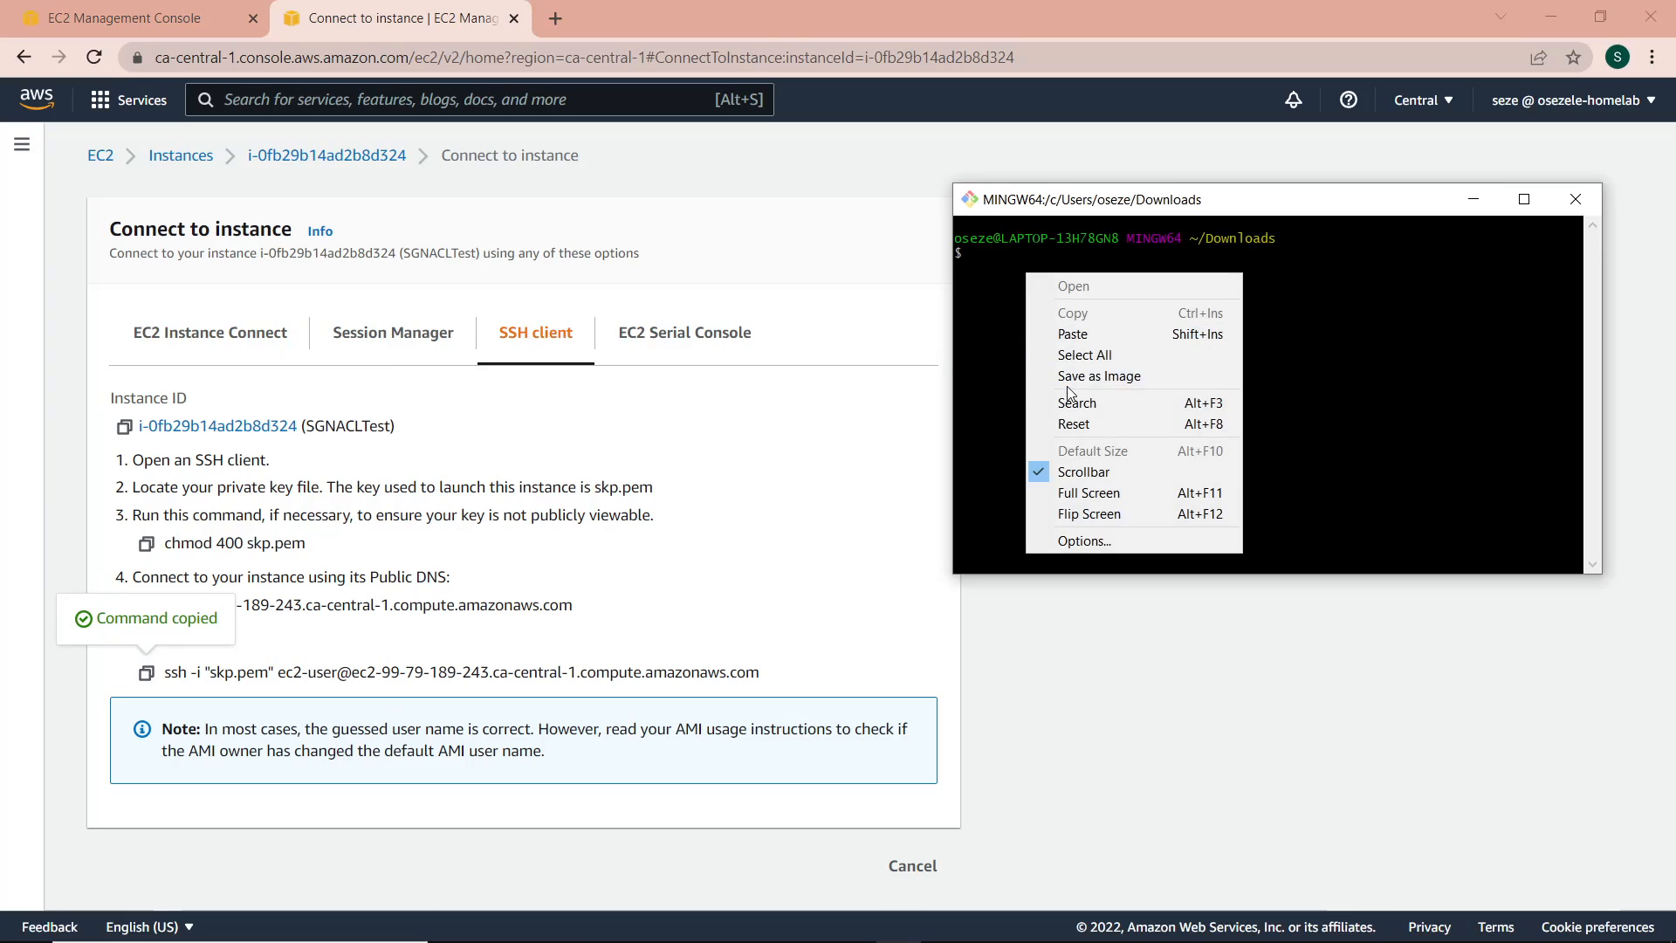
click(1073, 333)
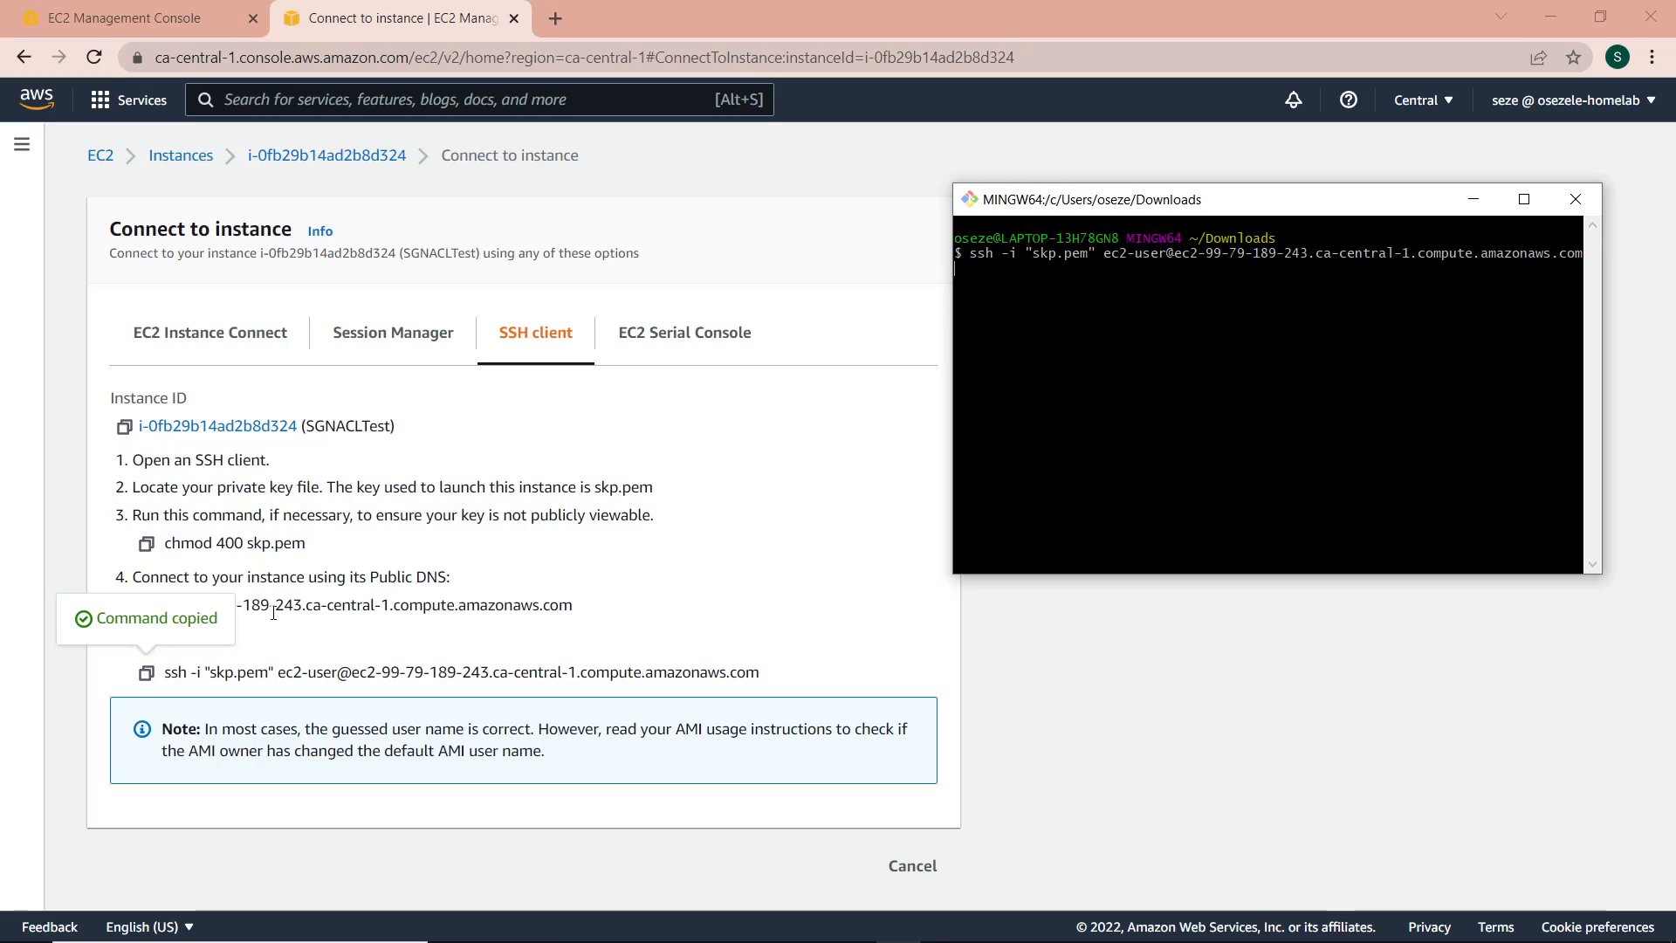
key(ctrl+c)
key(Return)
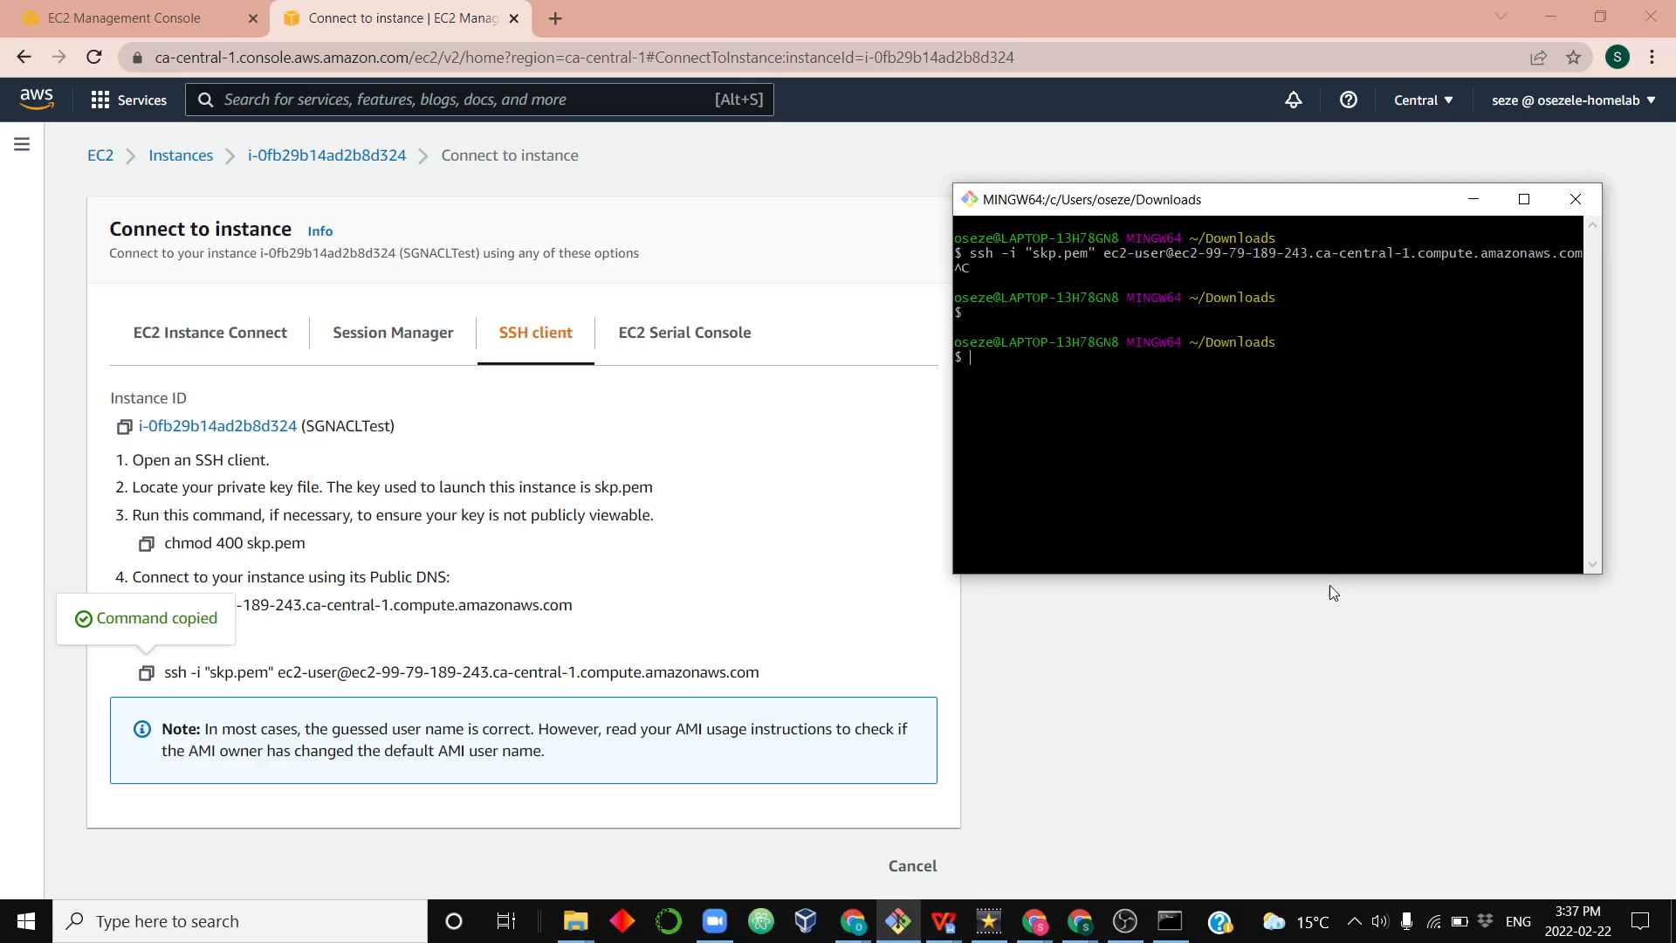
Step: Run the copied SSH command for the SGNACLTest instance again at the new terminal prompt
right_click(1077, 380)
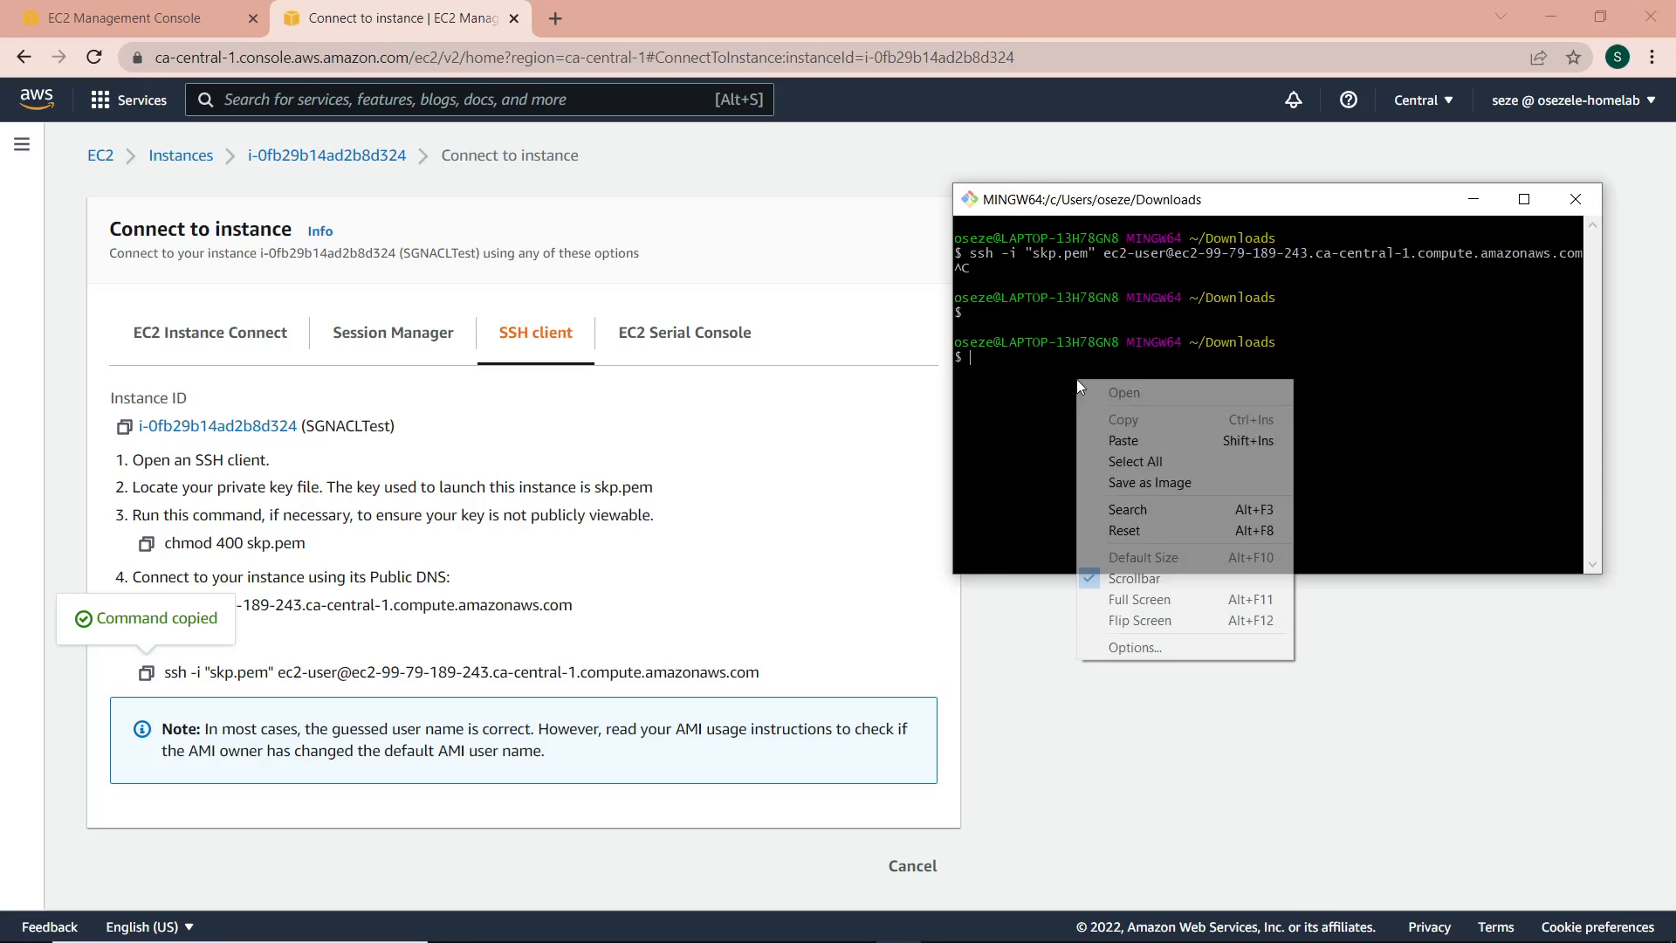
click(1124, 441)
key(Return)
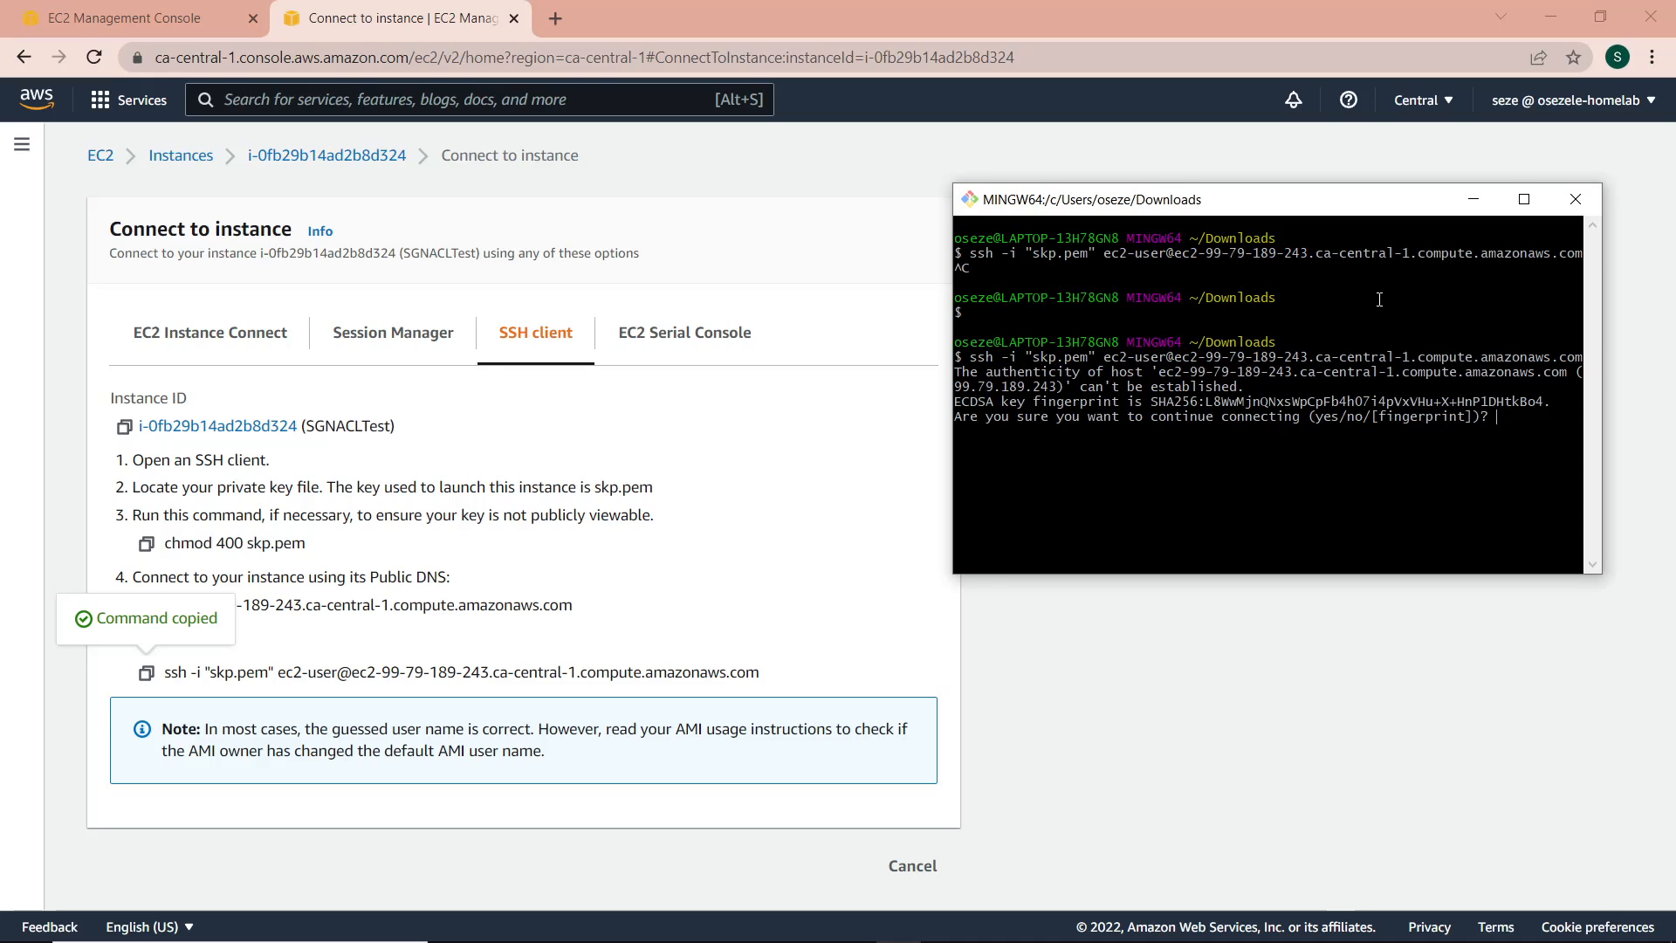
Step: Abort the pending SSH connection attempt and clear the terminal
key(ctrl+c)
key(ctrl+c)
text(cle)
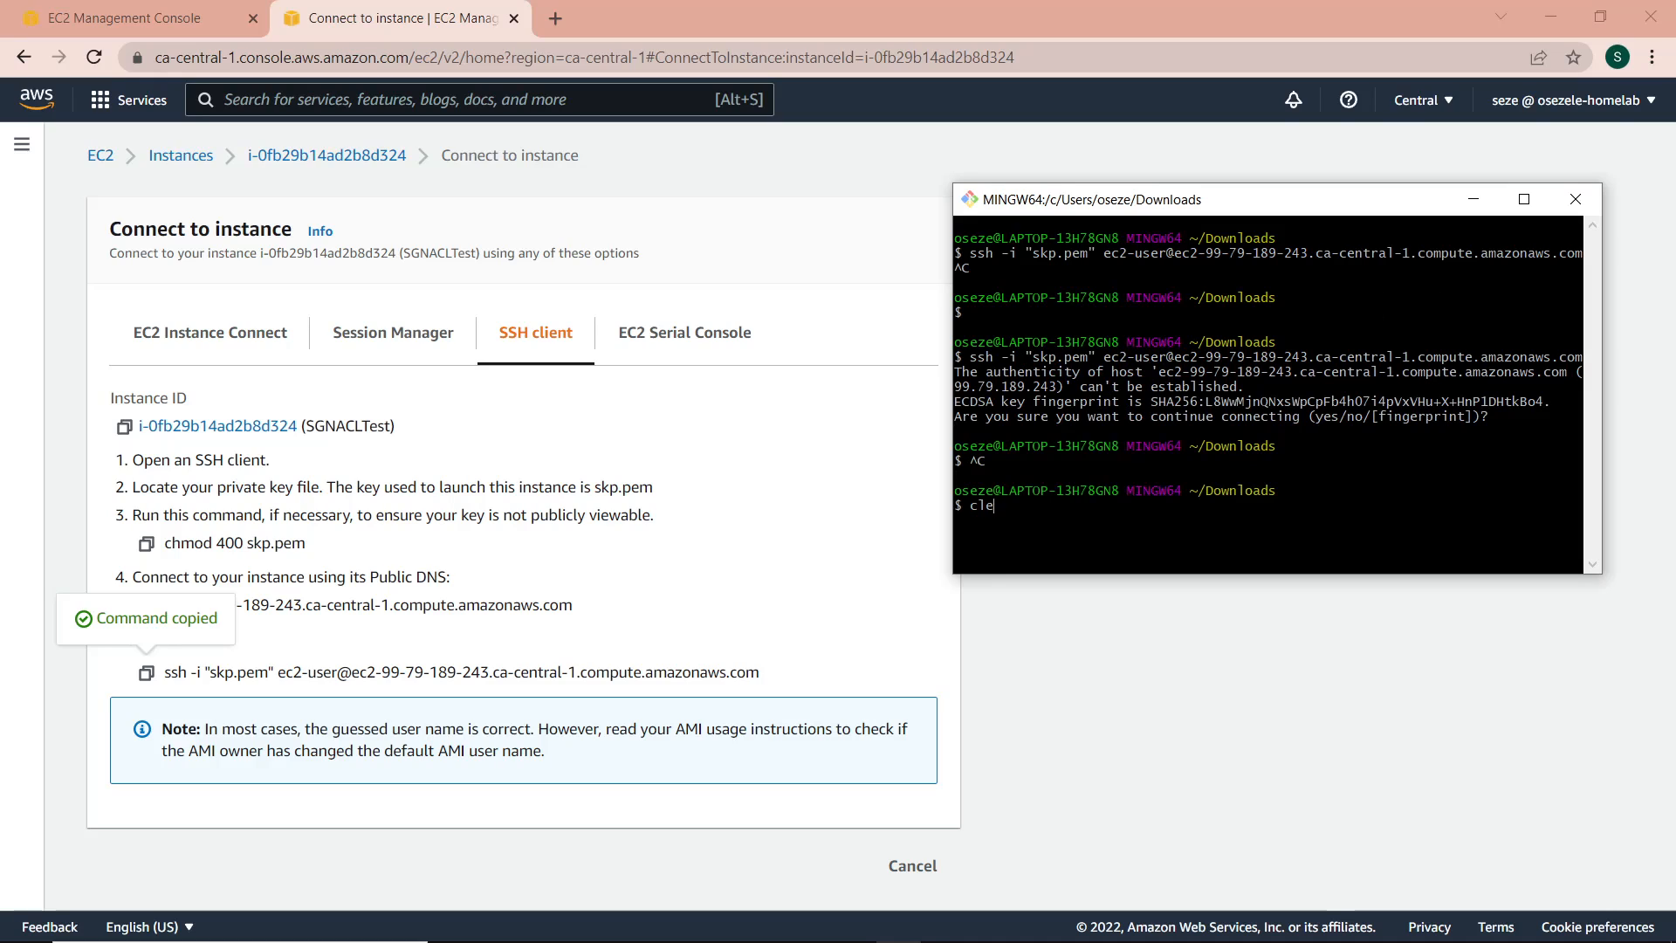
text(ar)
key(Return)
Step: Return to the security groups browser tab and go through Instances to copy SGNACLTest's example SSH command
drag(359, 672, 375, 673)
click(676, 695)
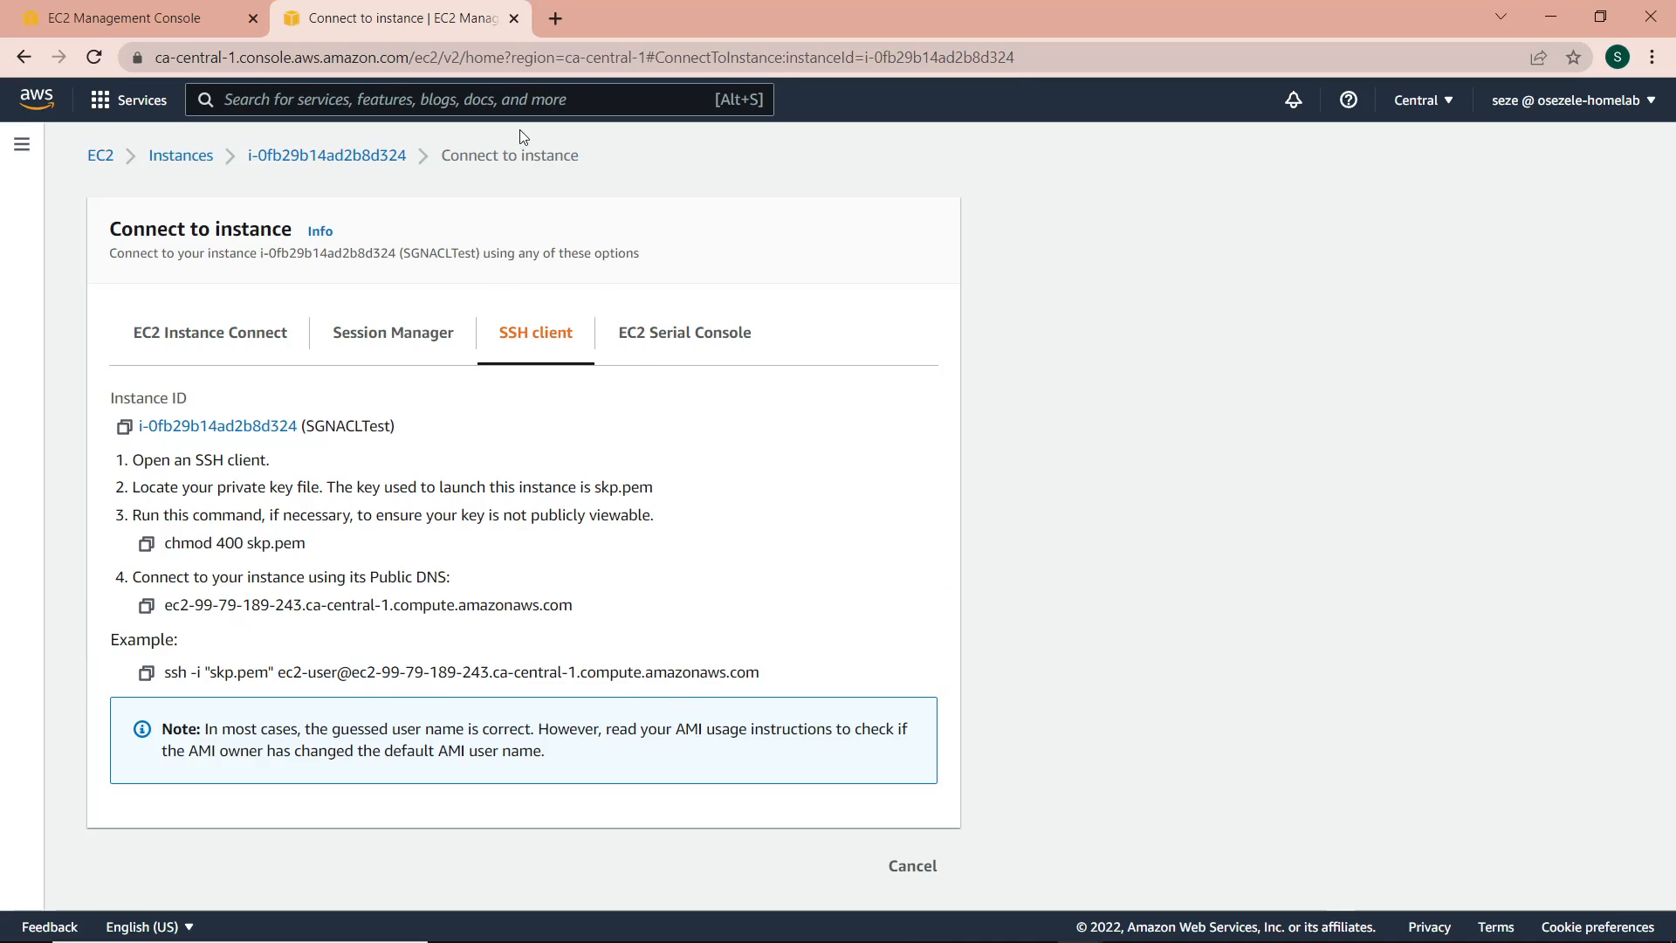
click(201, 18)
scroll(481, 665, down, 2)
scroll(480, 676, up, 2)
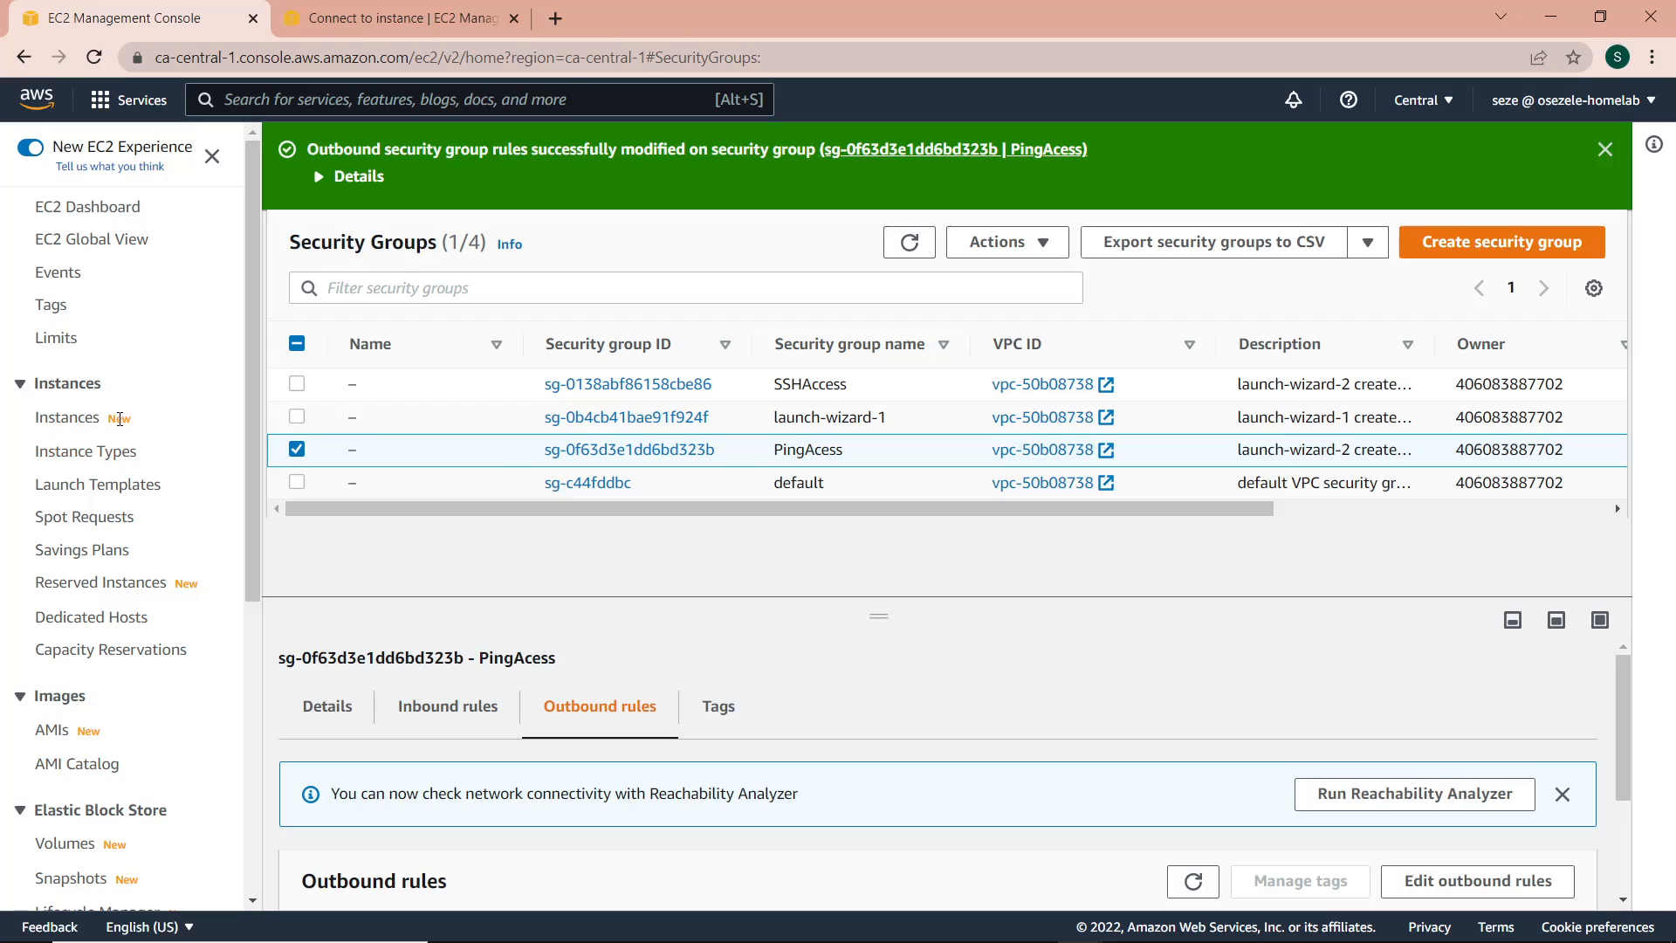
click(119, 418)
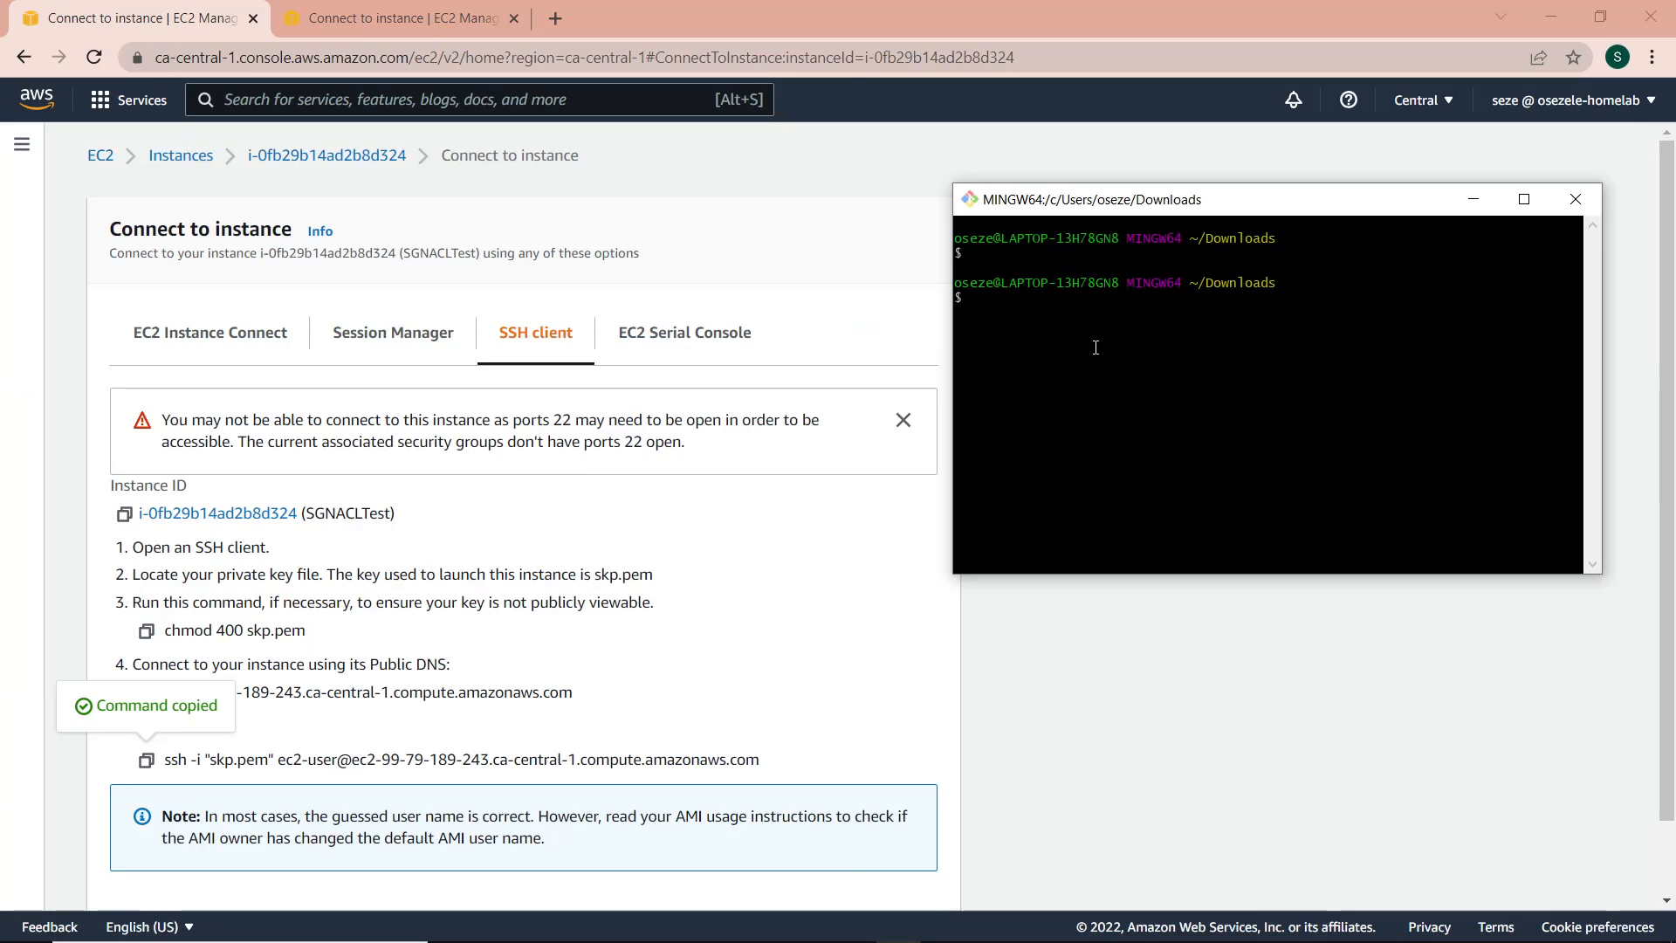
Step: Run the copied SSH command with the skp.pem key in the Git Bash terminal to log in as ec2-user
right_click(1093, 348)
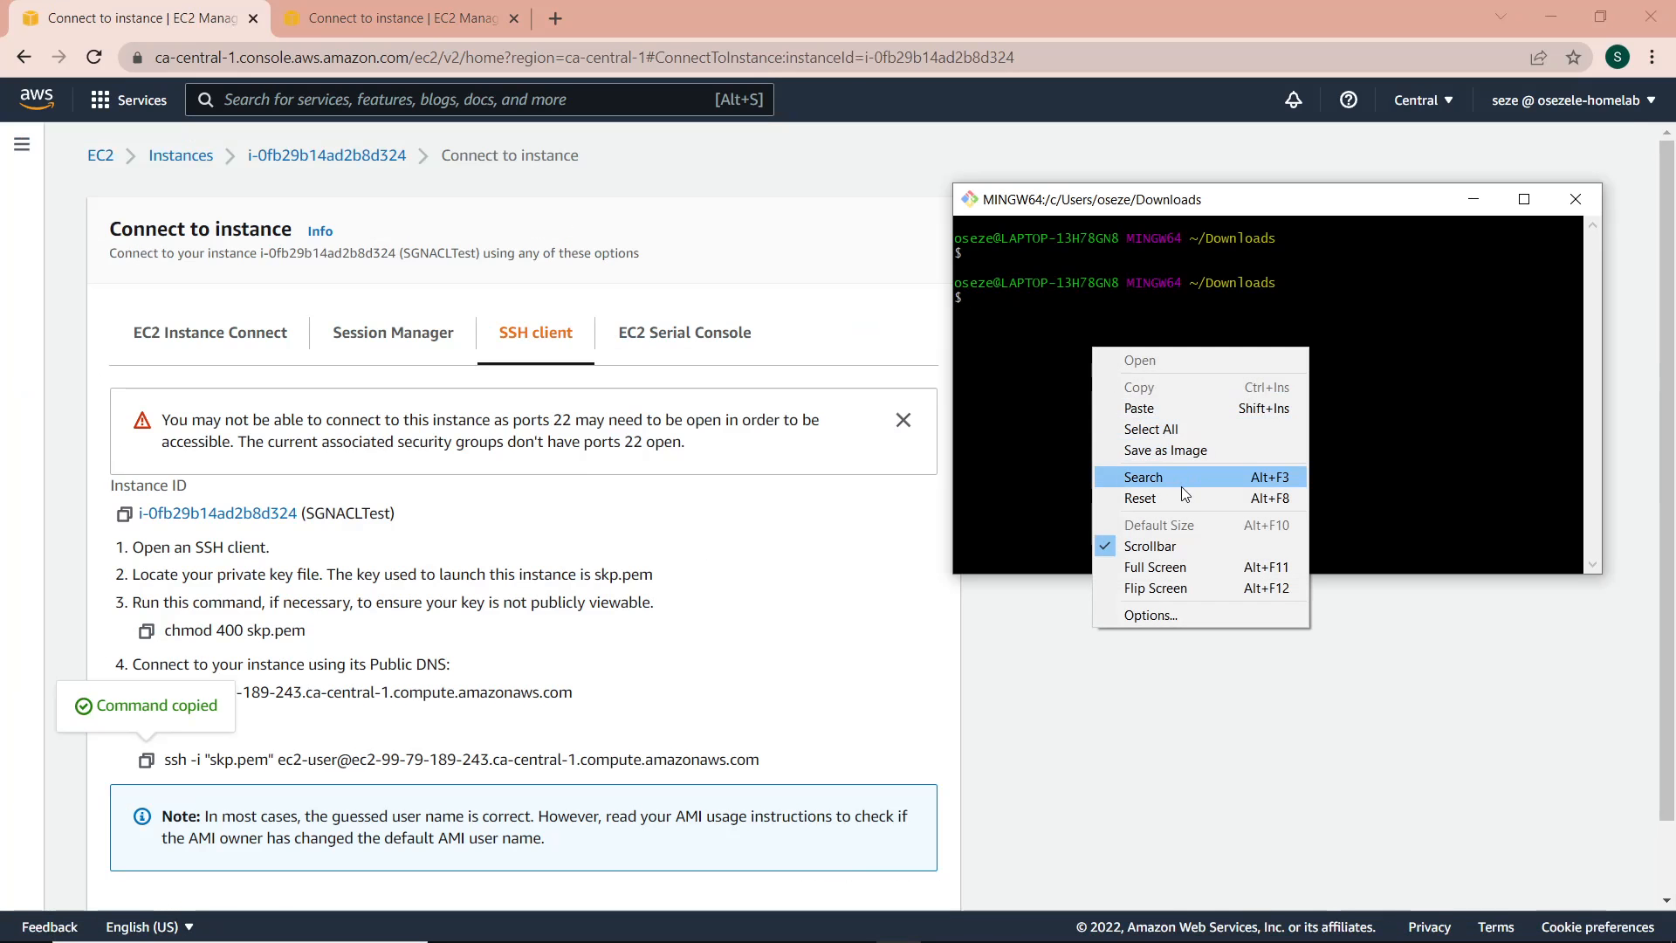
click(1139, 408)
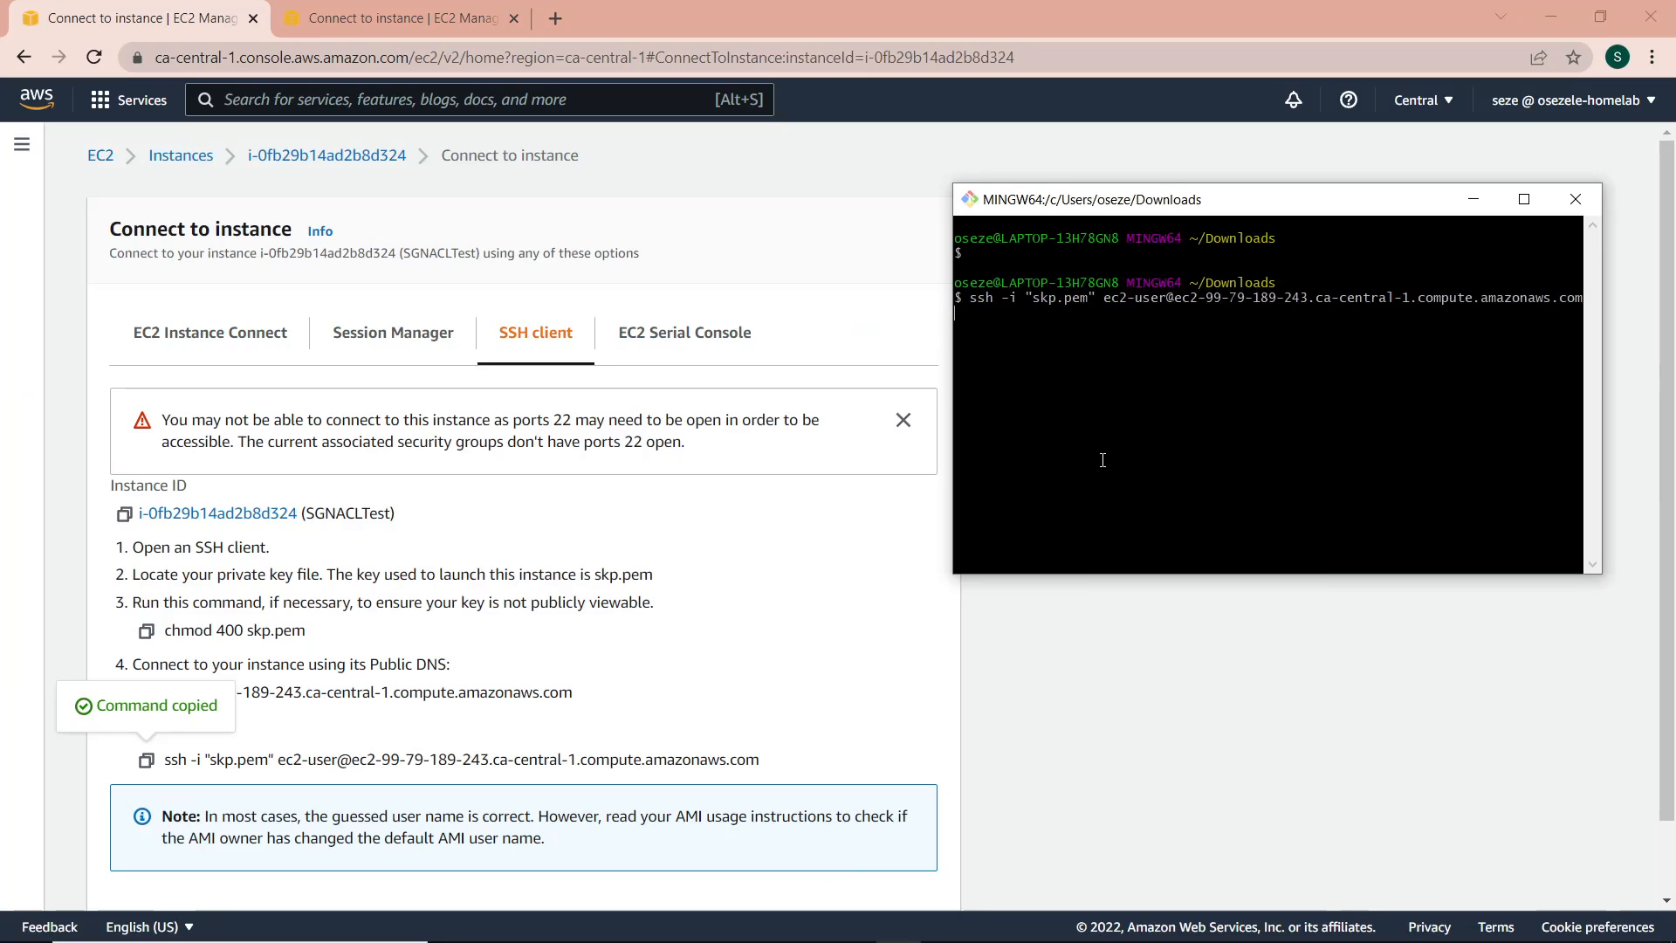
key(Return)
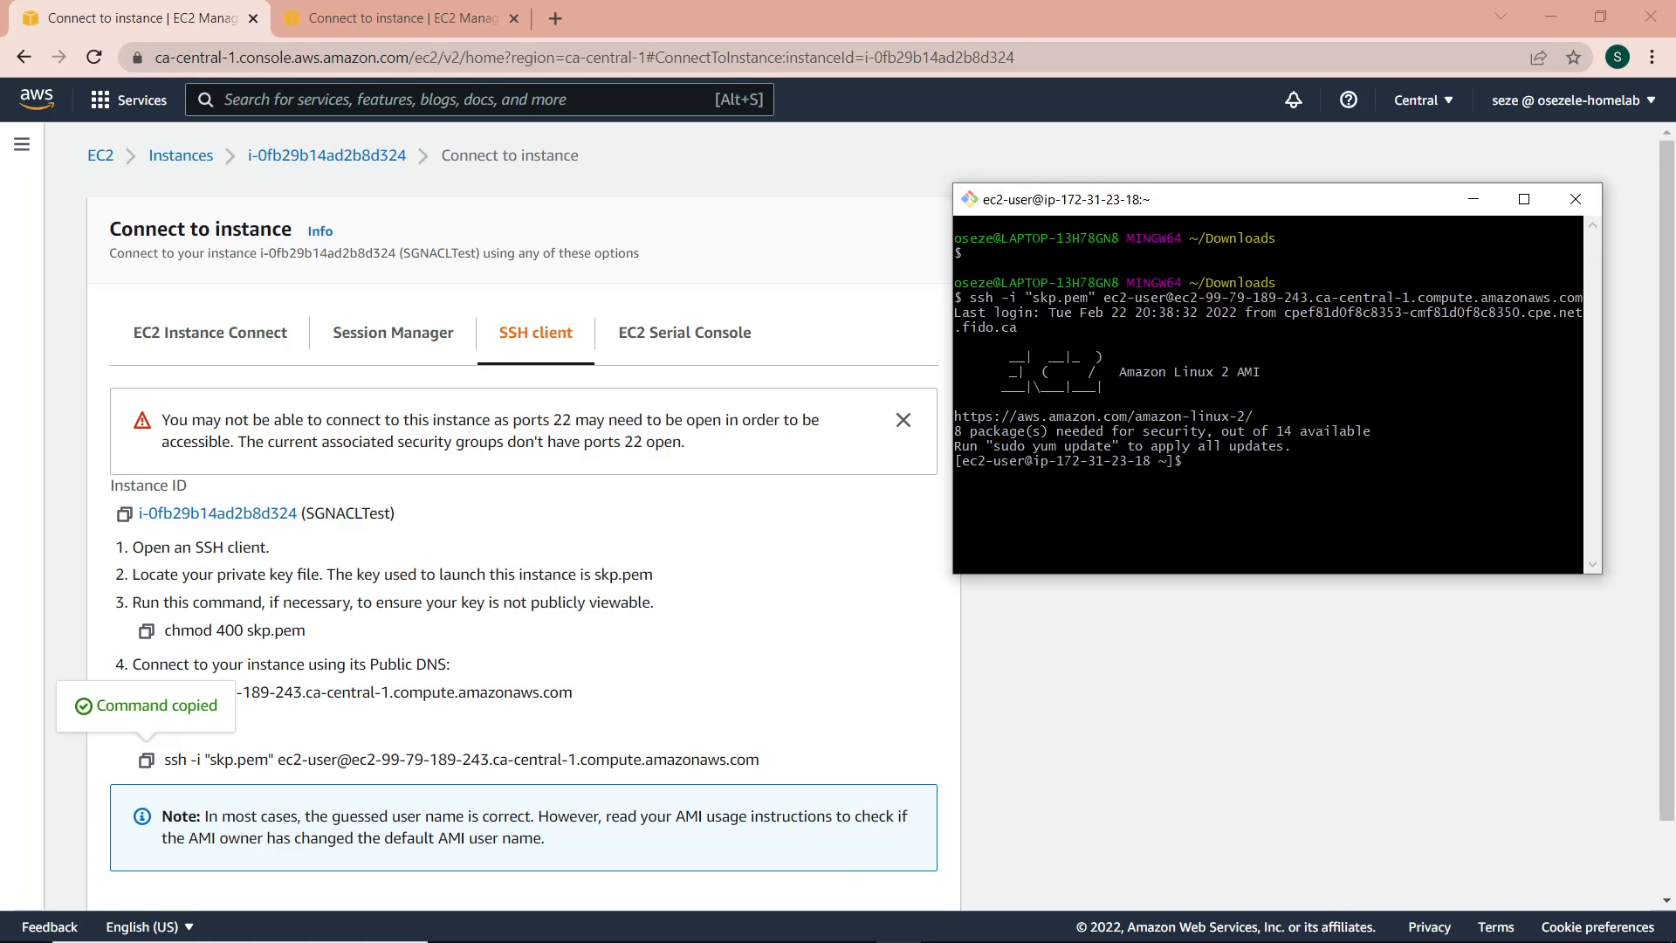
Step: Ping google.com from the instance's SSH session and stop the ping
text(pim)
text(ng google)
text(.com)
key(Return)
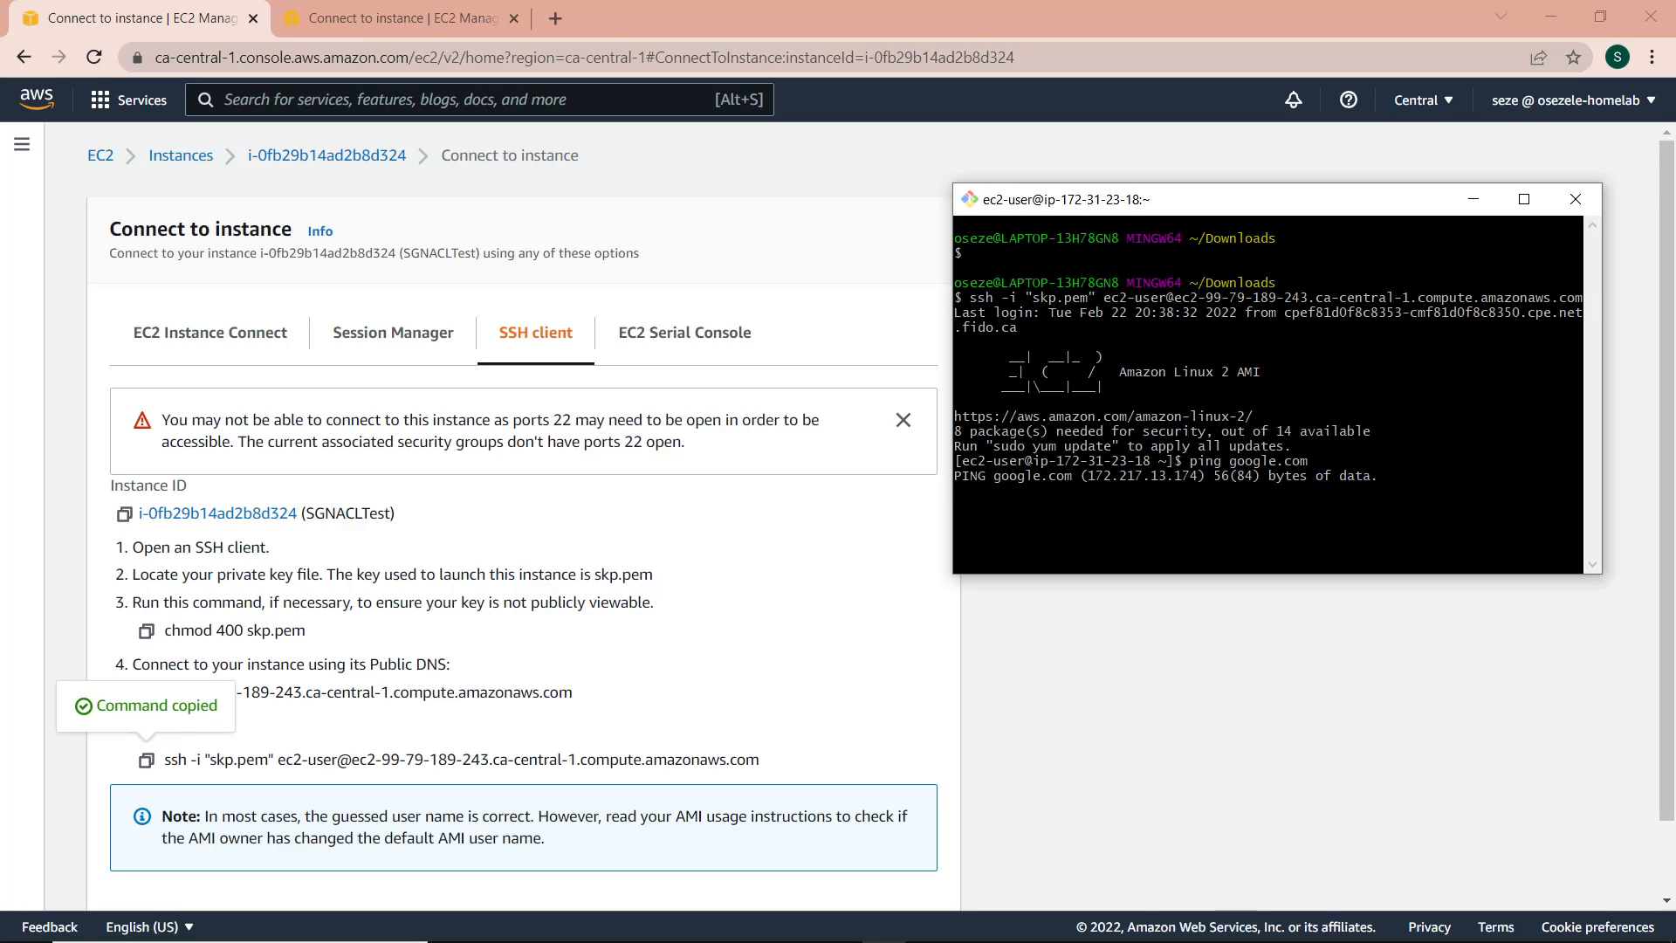
key(ctrl+c)
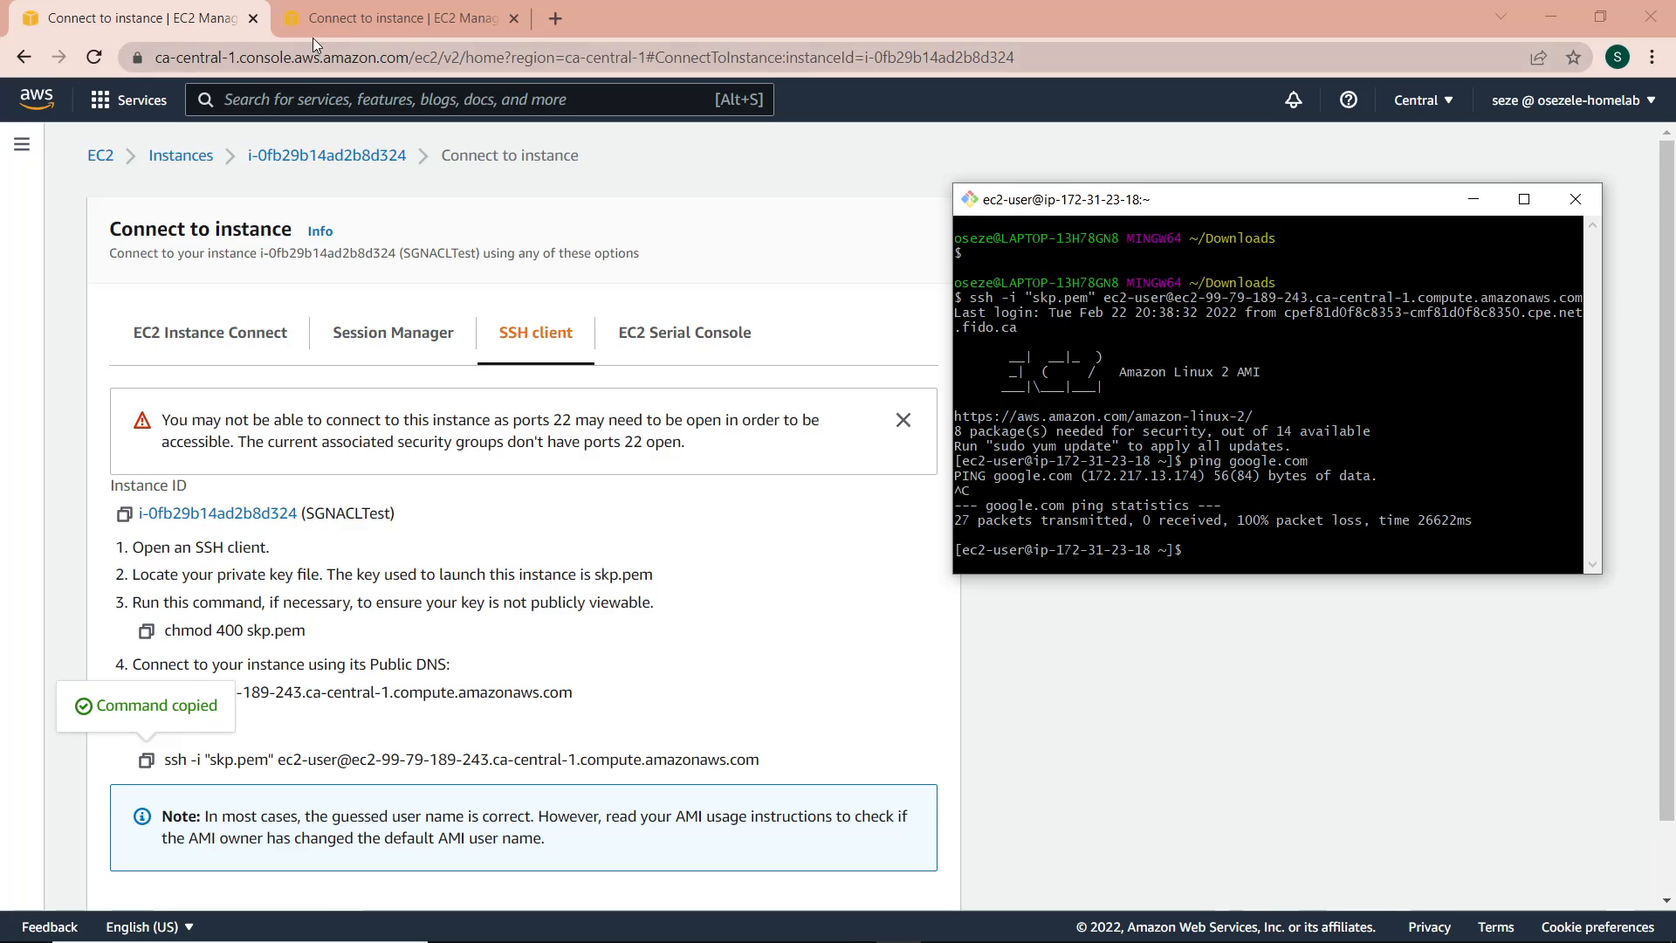
Step: Return to the browser's second tab, open the Security Groups page and select PingAcess to review its details
click(347, 17)
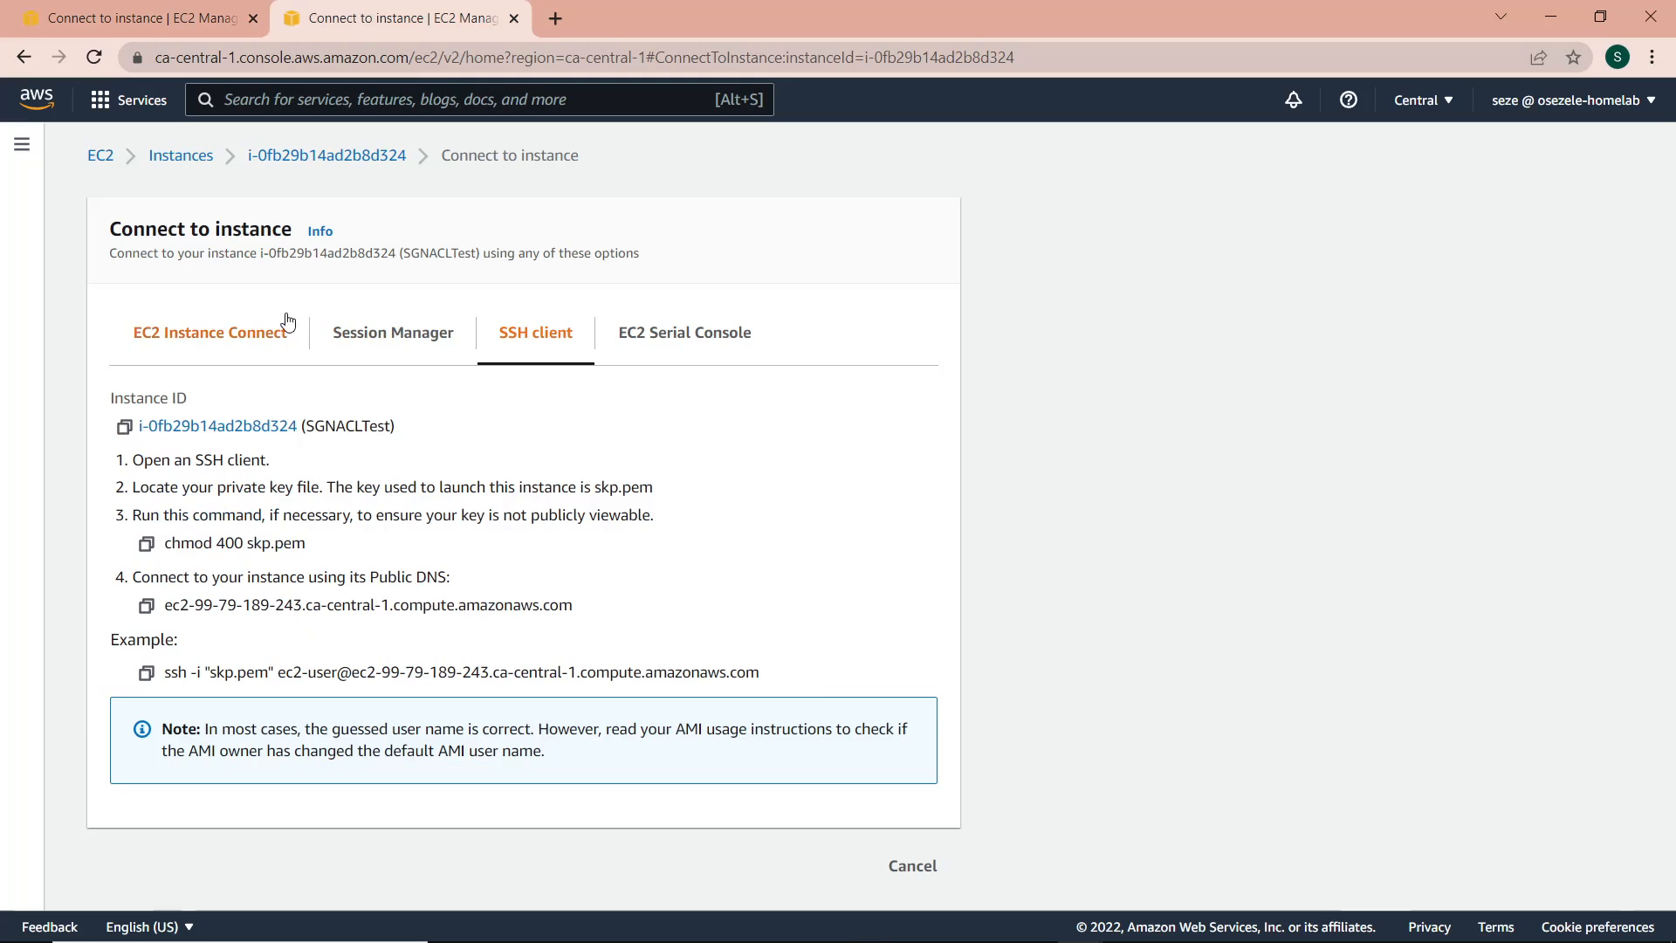
click(180, 154)
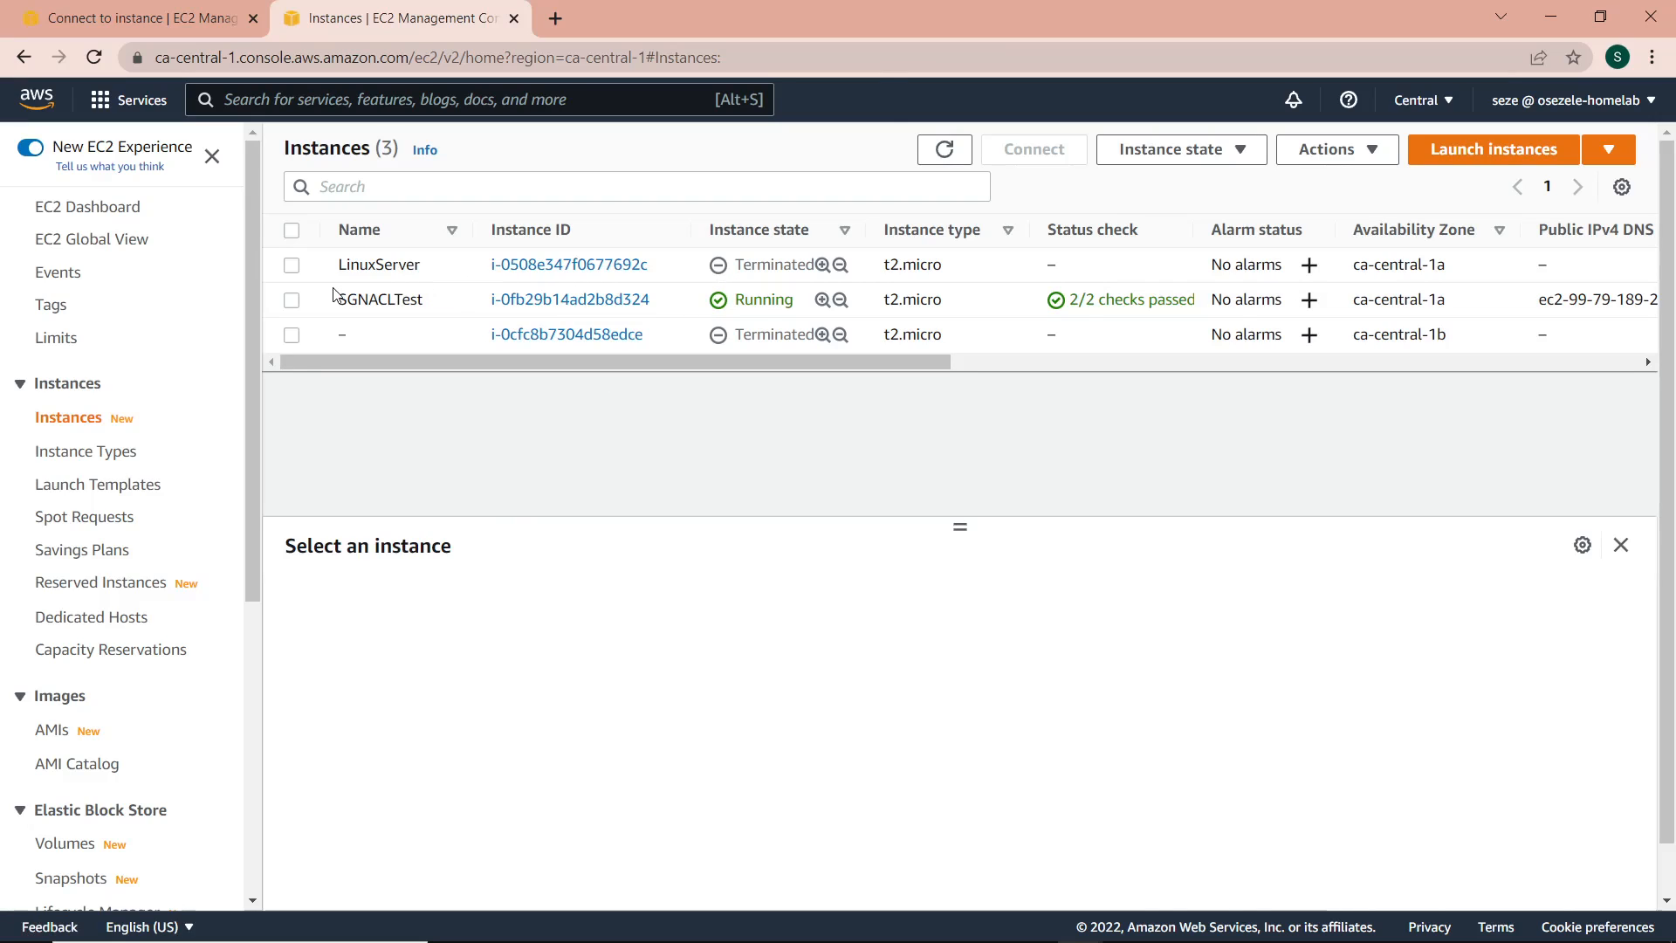
scroll(91, 559, down, 5)
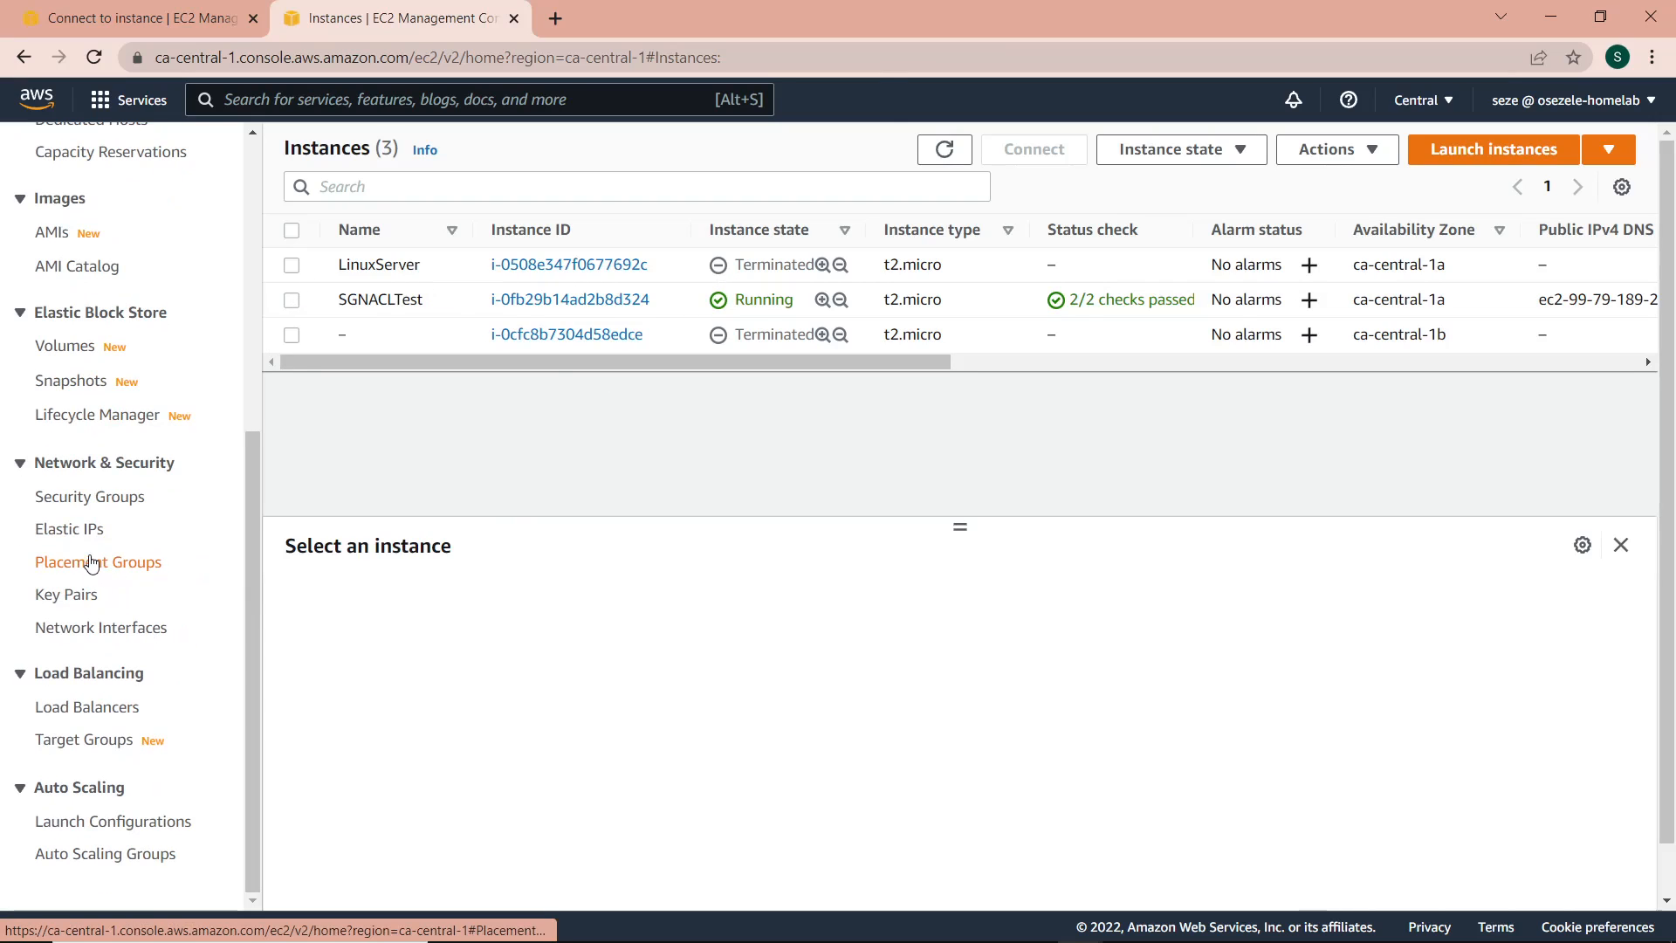
click(83, 499)
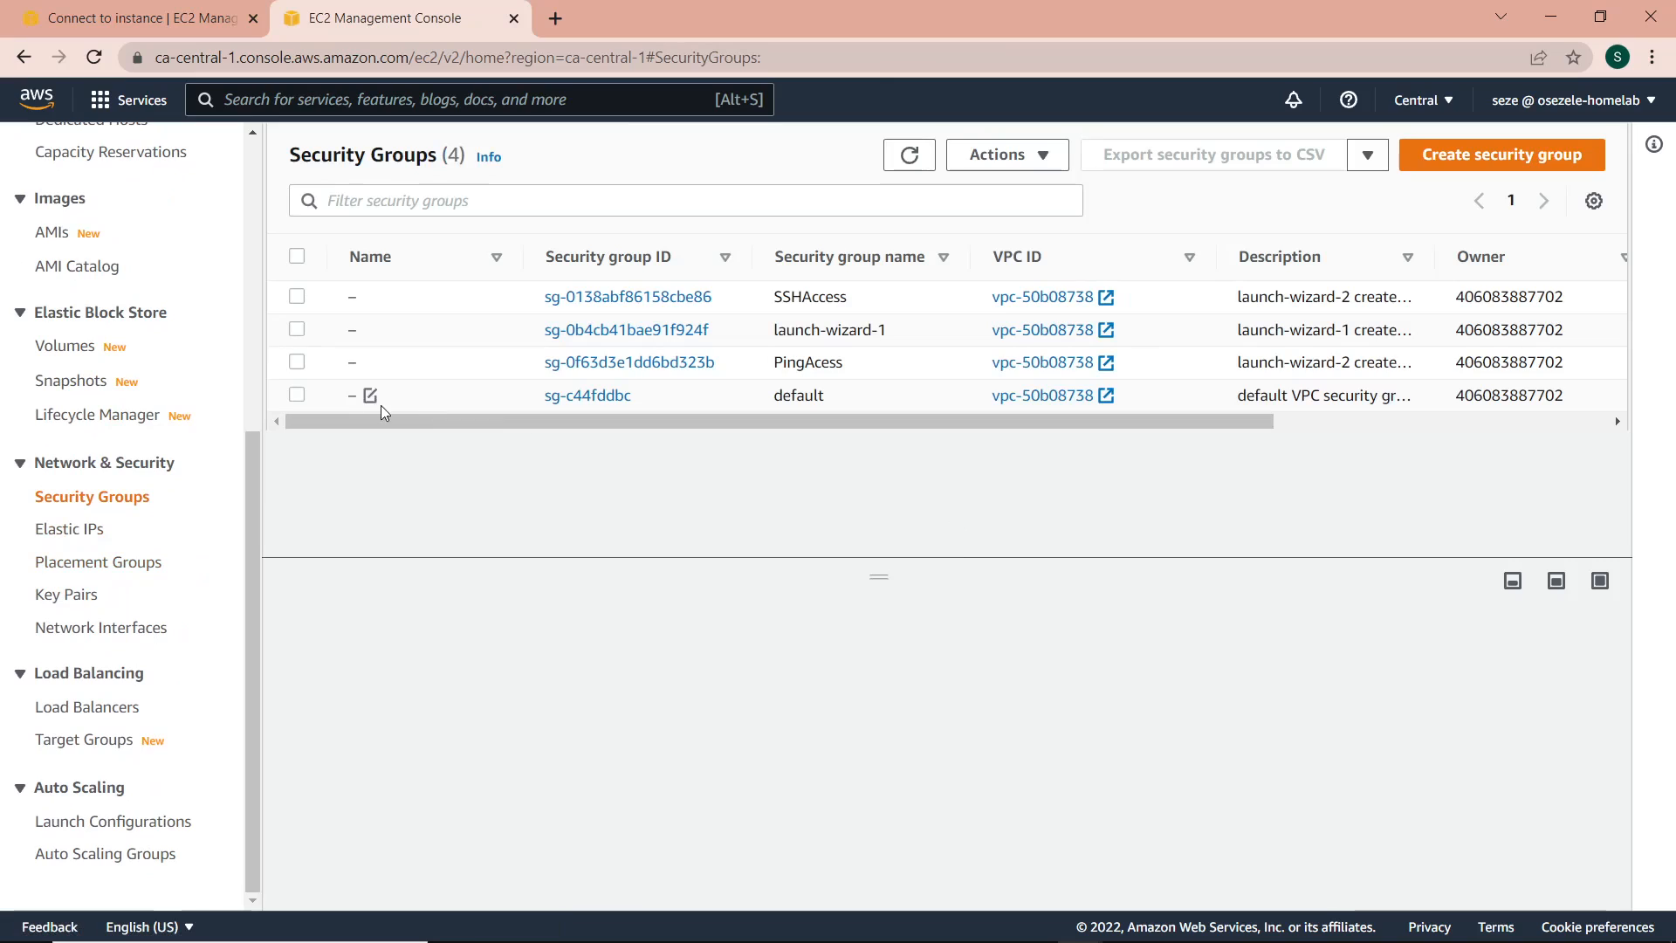
click(297, 363)
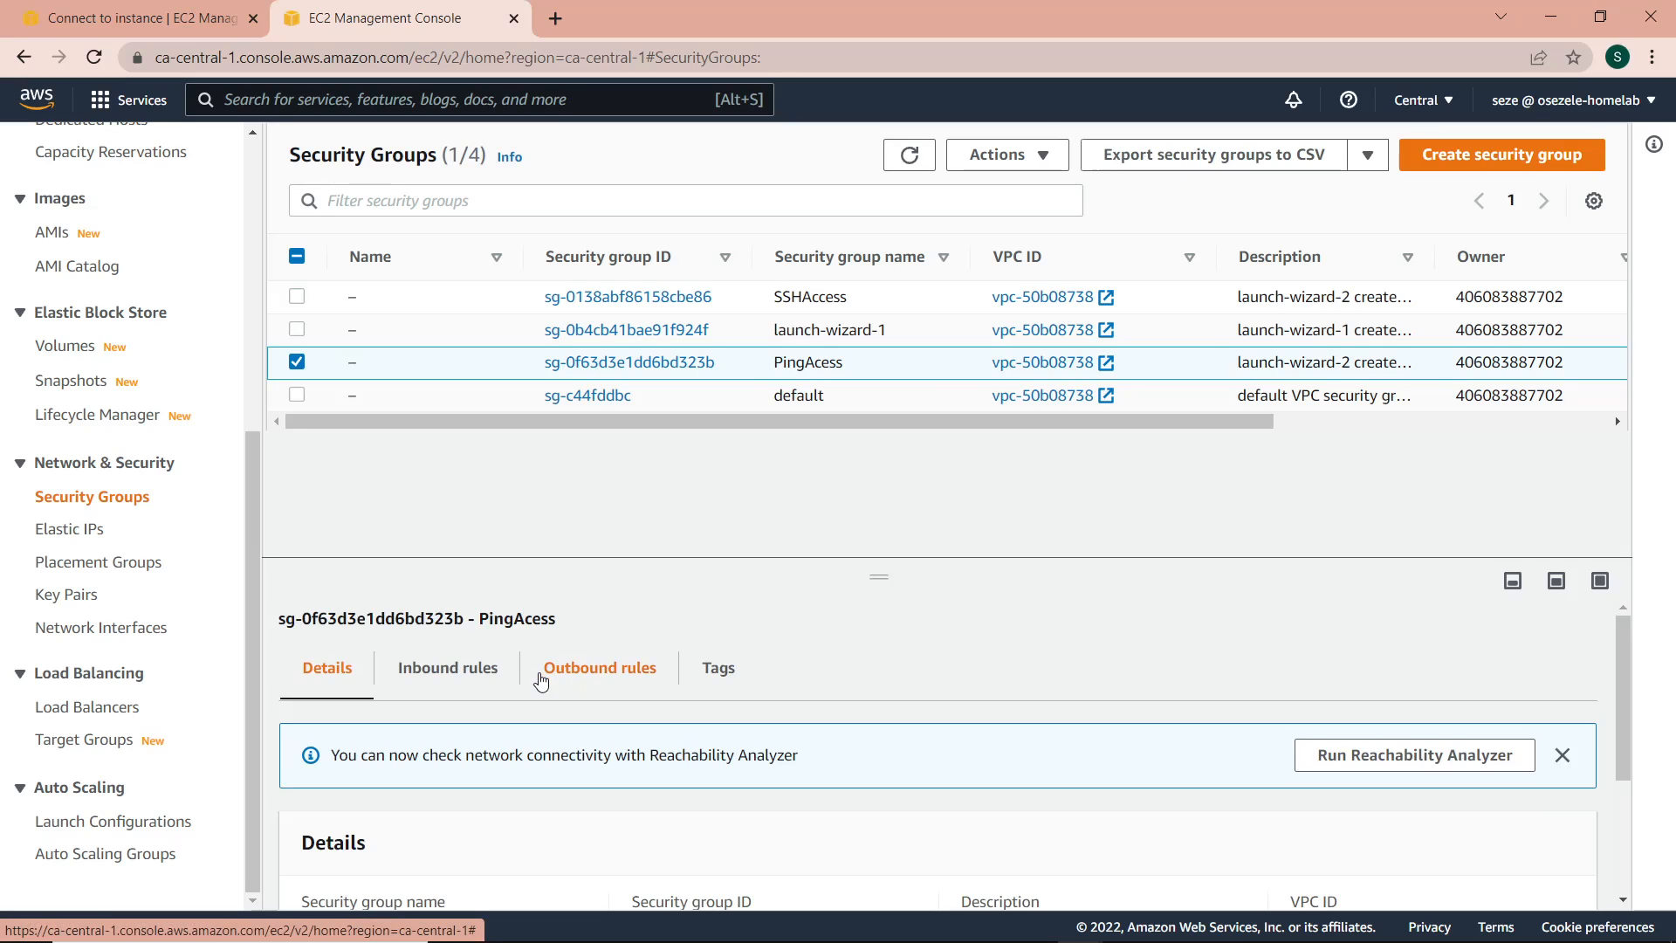
scroll(541, 682, down, 2)
scroll(464, 678, up, 2)
scroll(422, 689, down, 2)
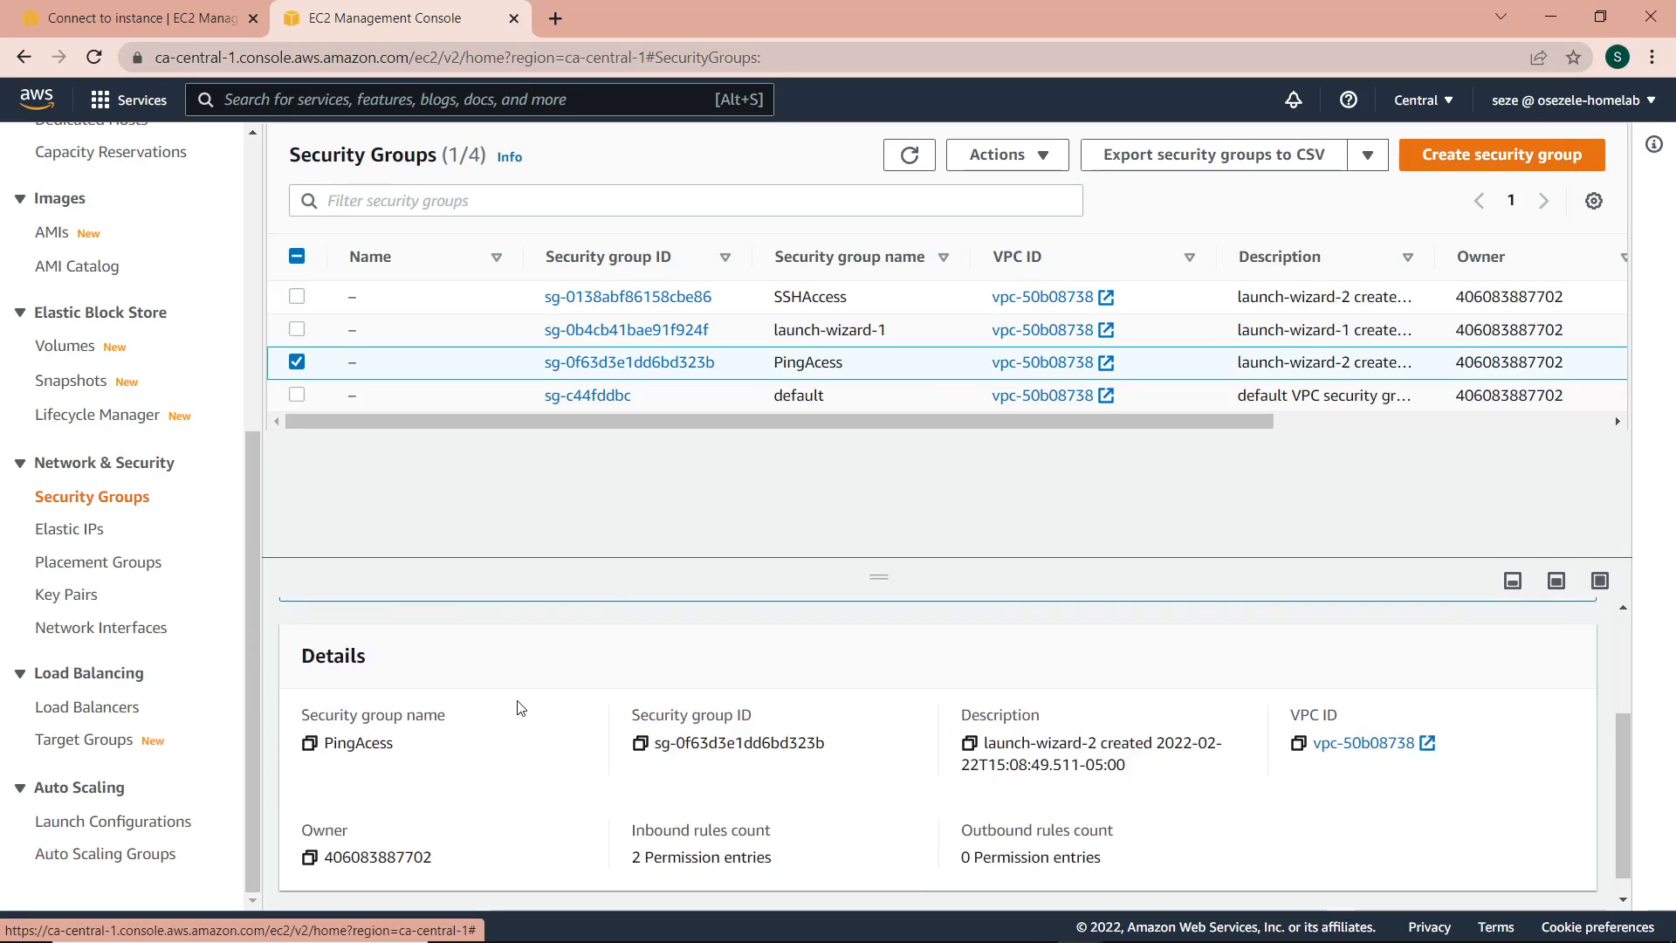
scroll(522, 705, up, 2)
scroll(558, 704, down, 1)
scroll(576, 702, down, 2)
scroll(580, 704, up, 3)
Step: Show PingAcess's outbound rules and open them for editing
click(578, 695)
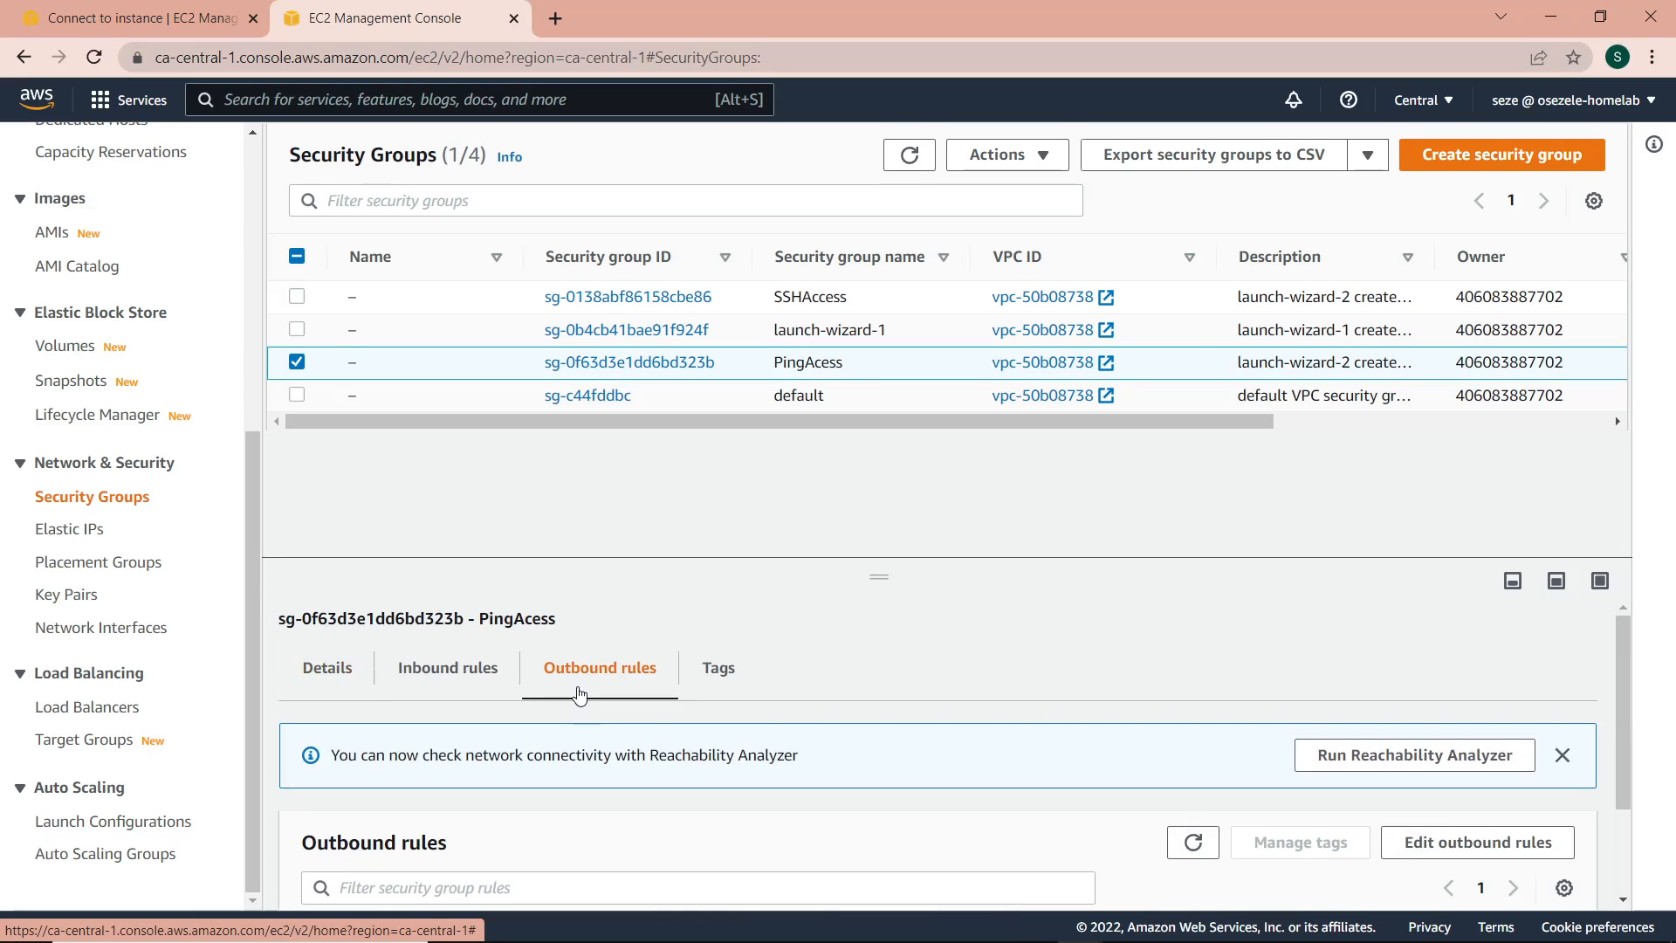
scroll(579, 698, down, 2)
scroll(564, 706, up, 2)
scroll(486, 658, down, 2)
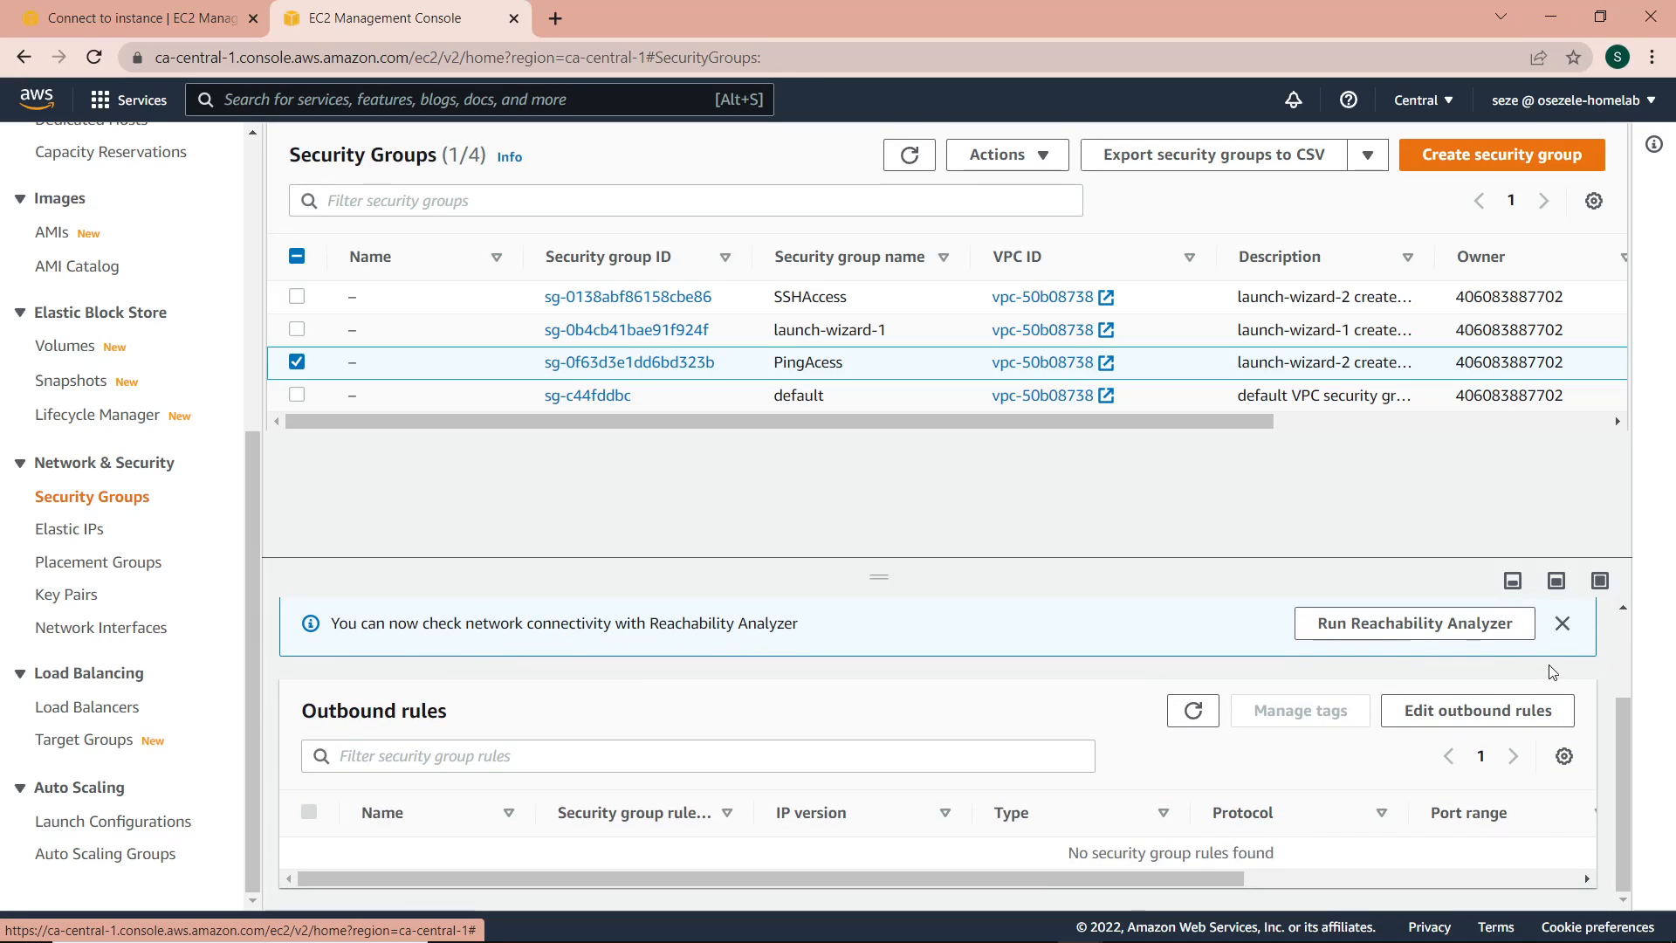
click(1478, 709)
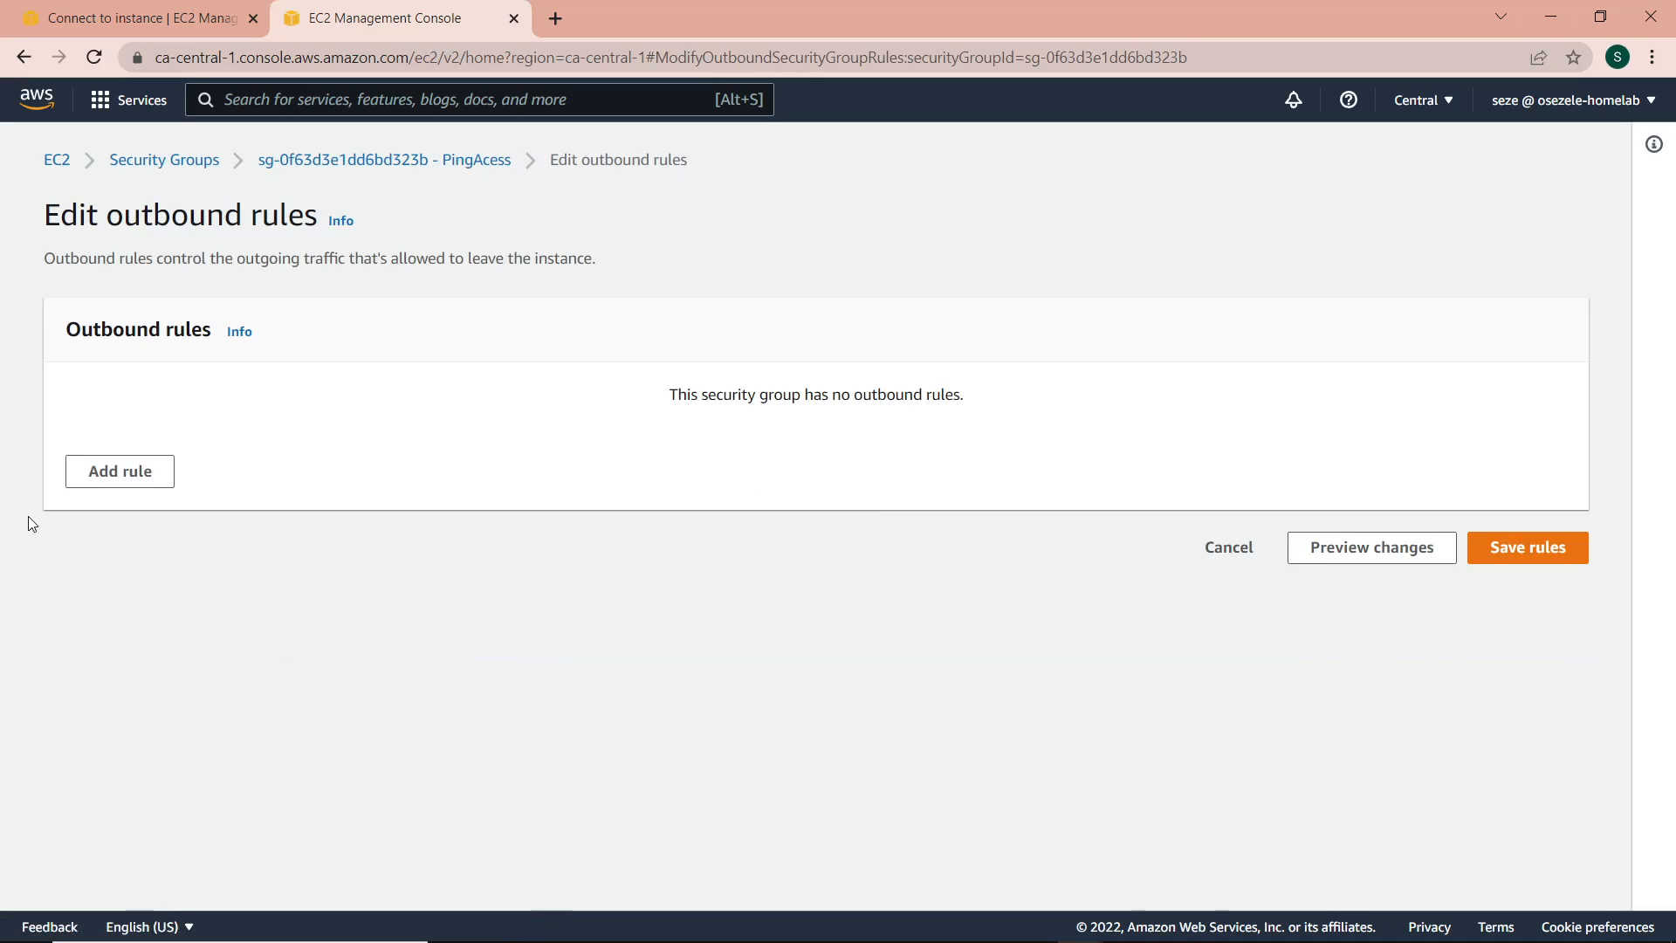
Step: Add an All traffic outbound rule with destination 0.0.0.0/0 and save the PingAcess outbound rules
click(134, 471)
click(390, 458)
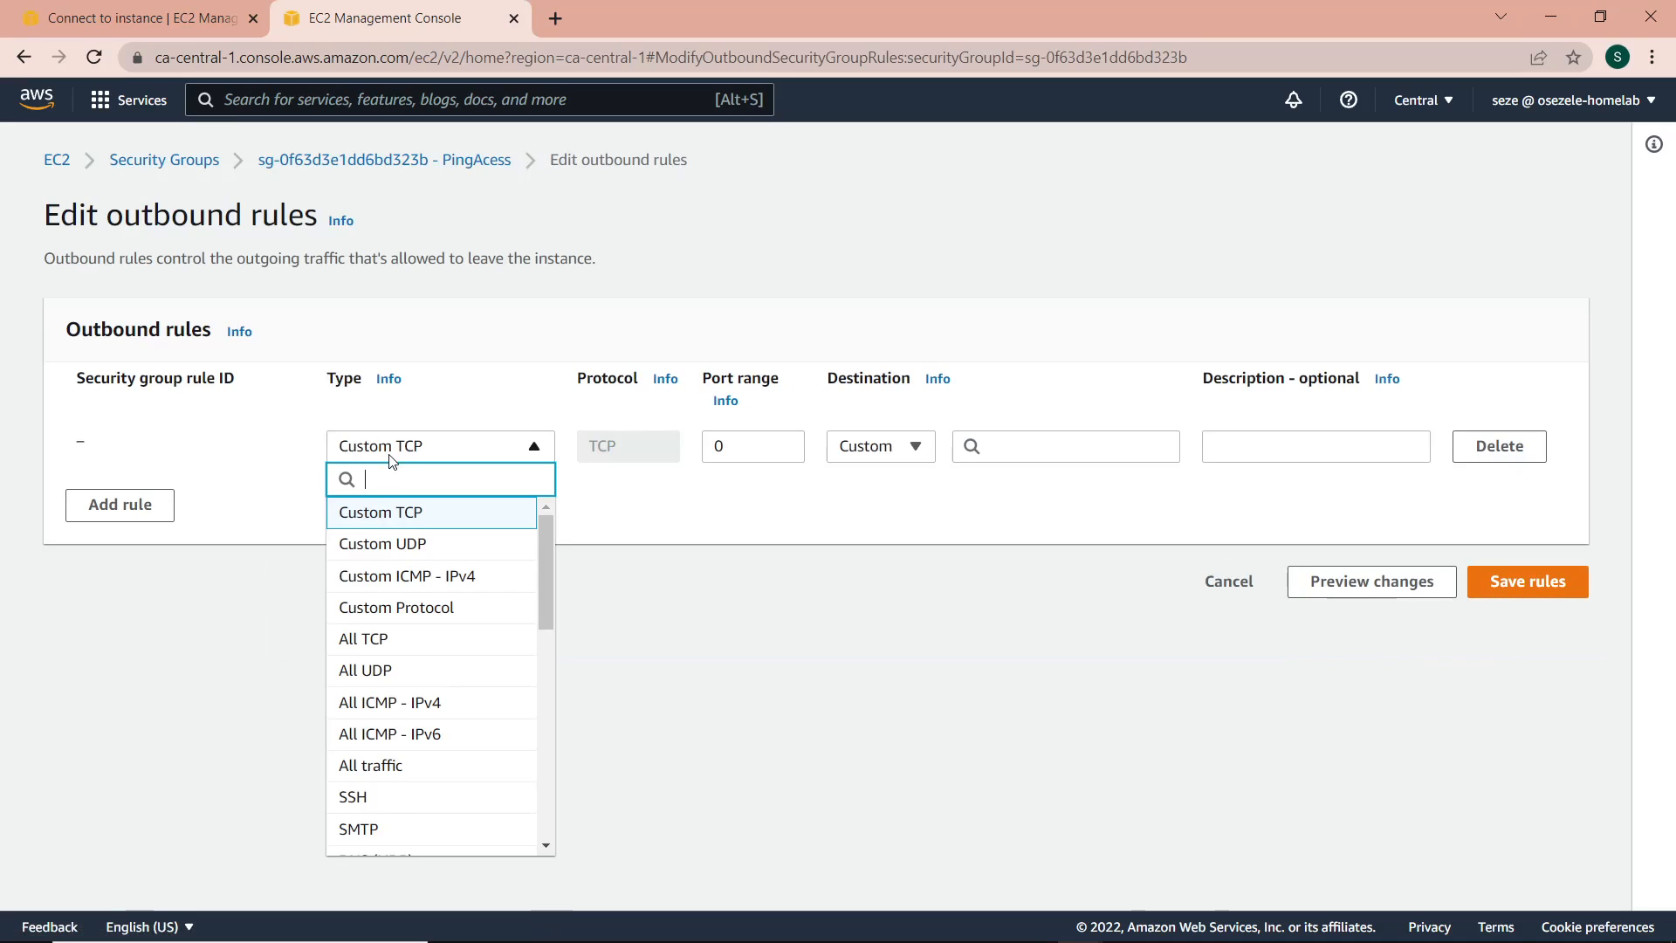
click(425, 784)
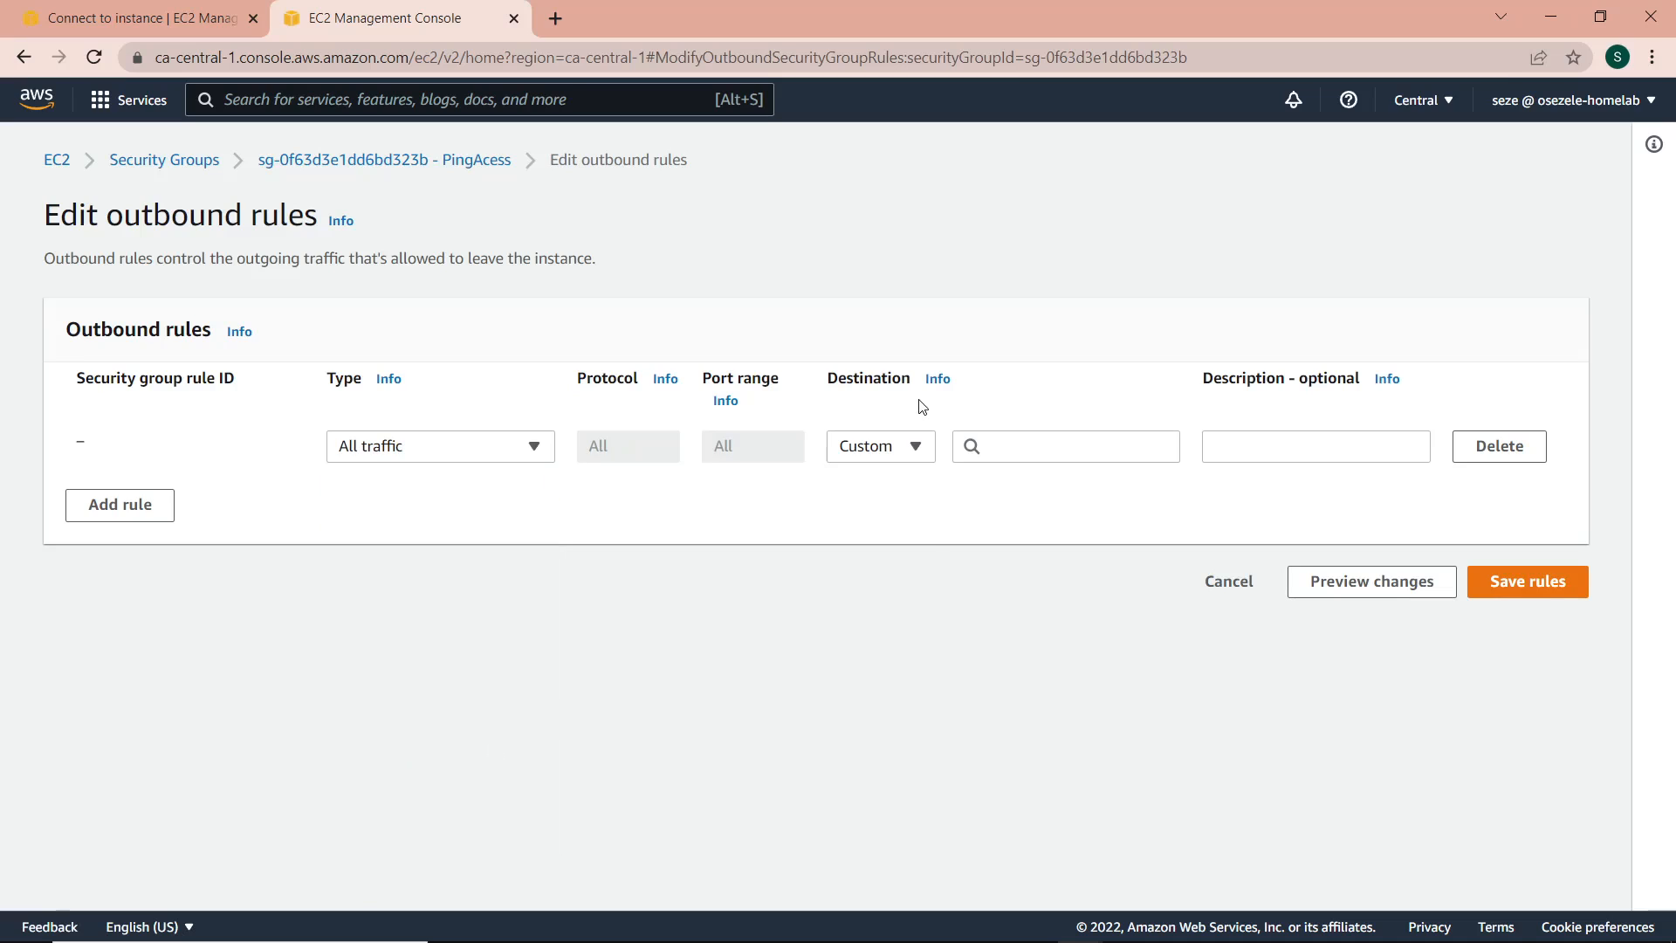
click(915, 446)
click(904, 523)
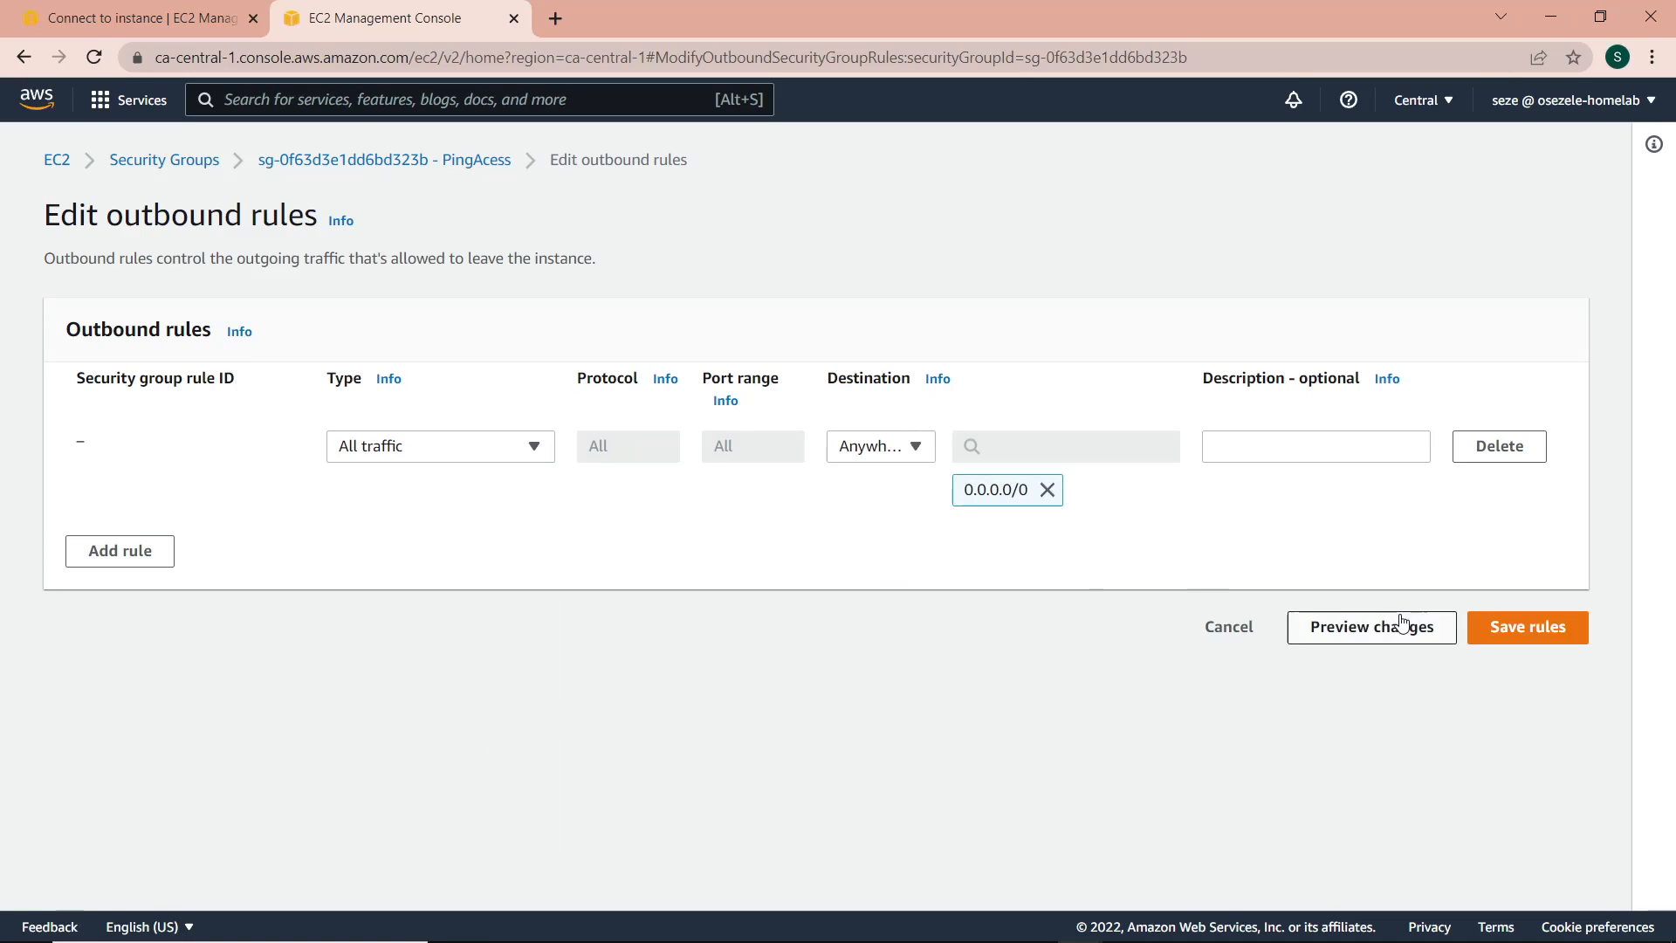
click(1530, 628)
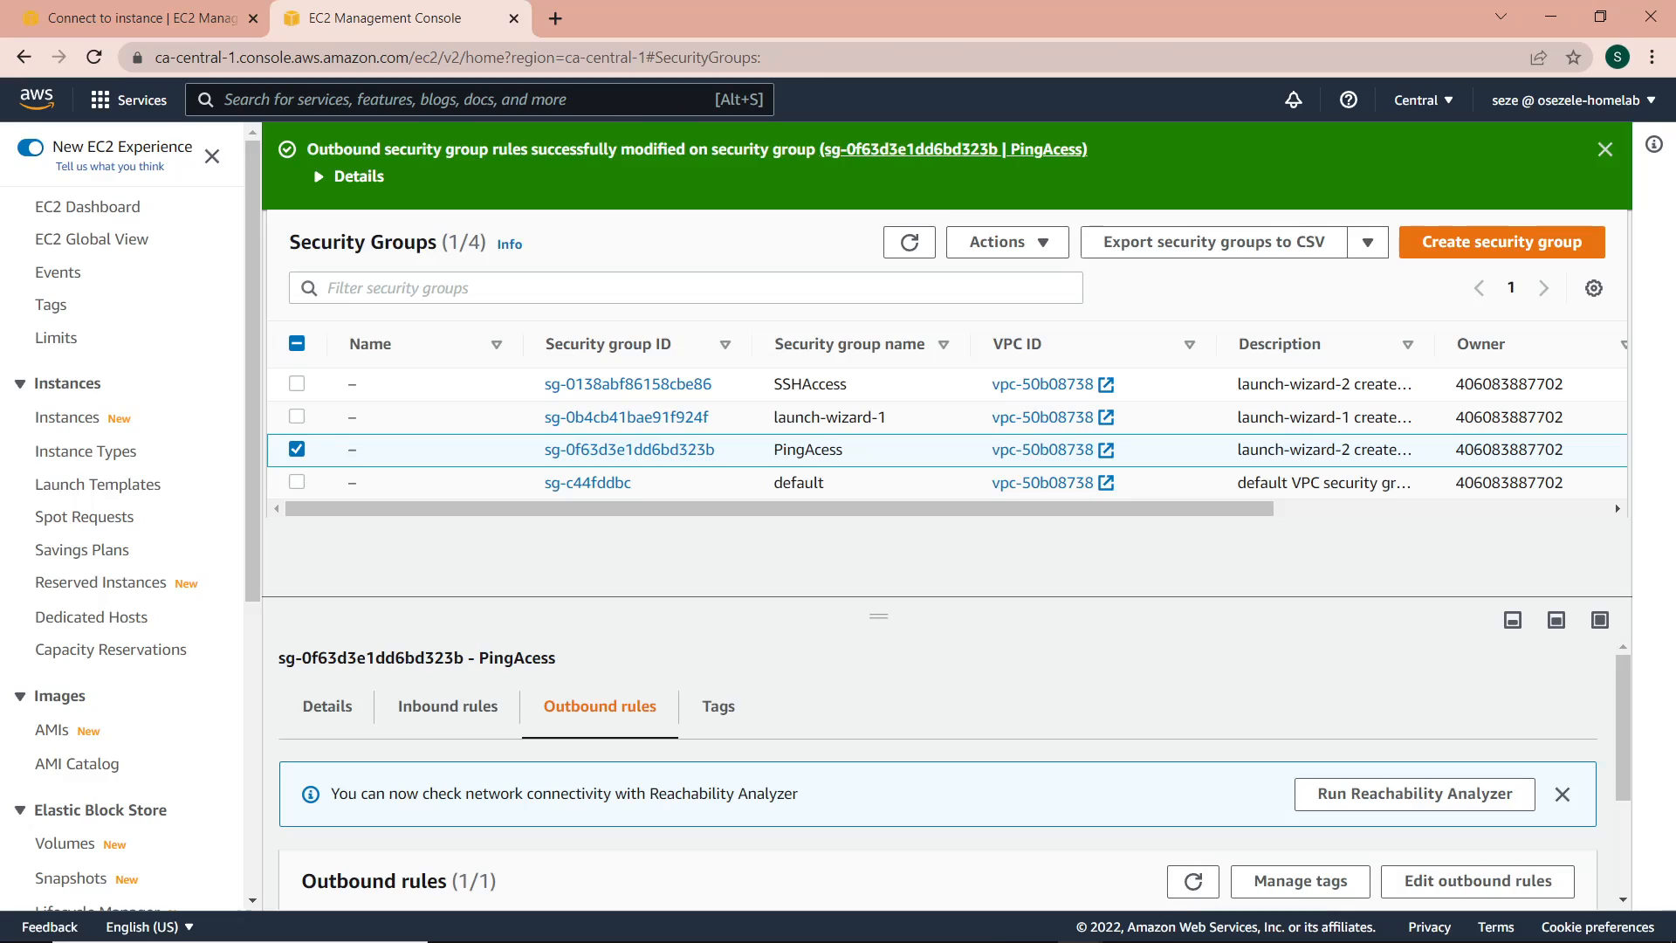
Step: Repeat the ping to google.com in the instance's SSH session, stop it after several replies, and minimize the terminal
click(898, 930)
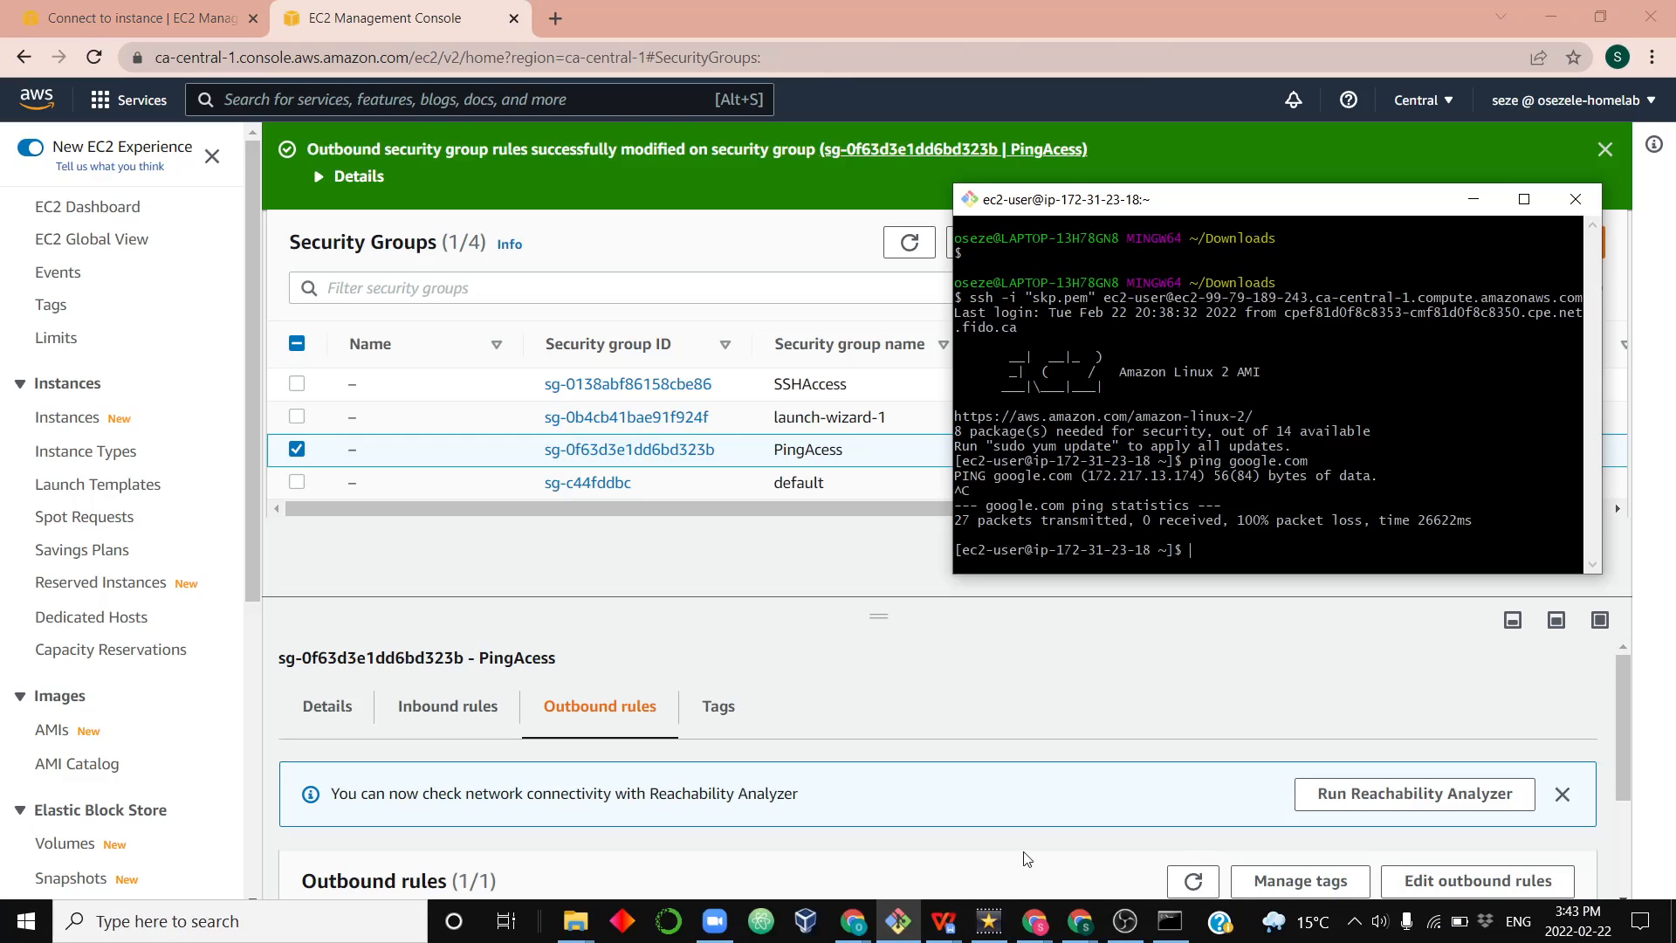
key(Up)
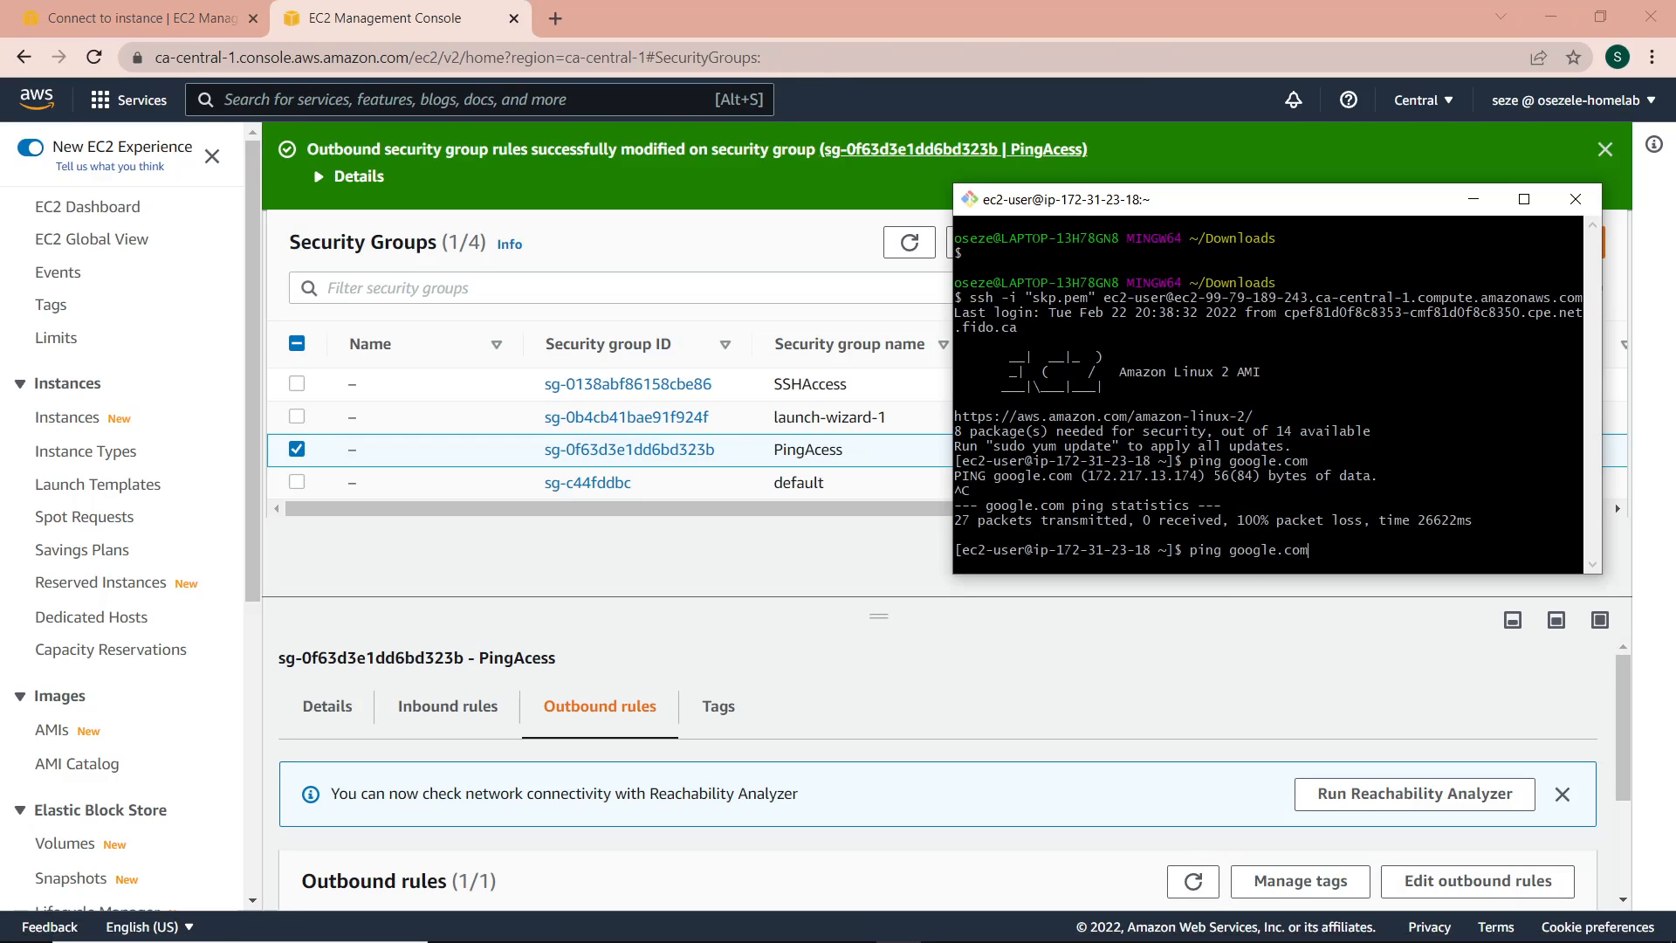
key(Return)
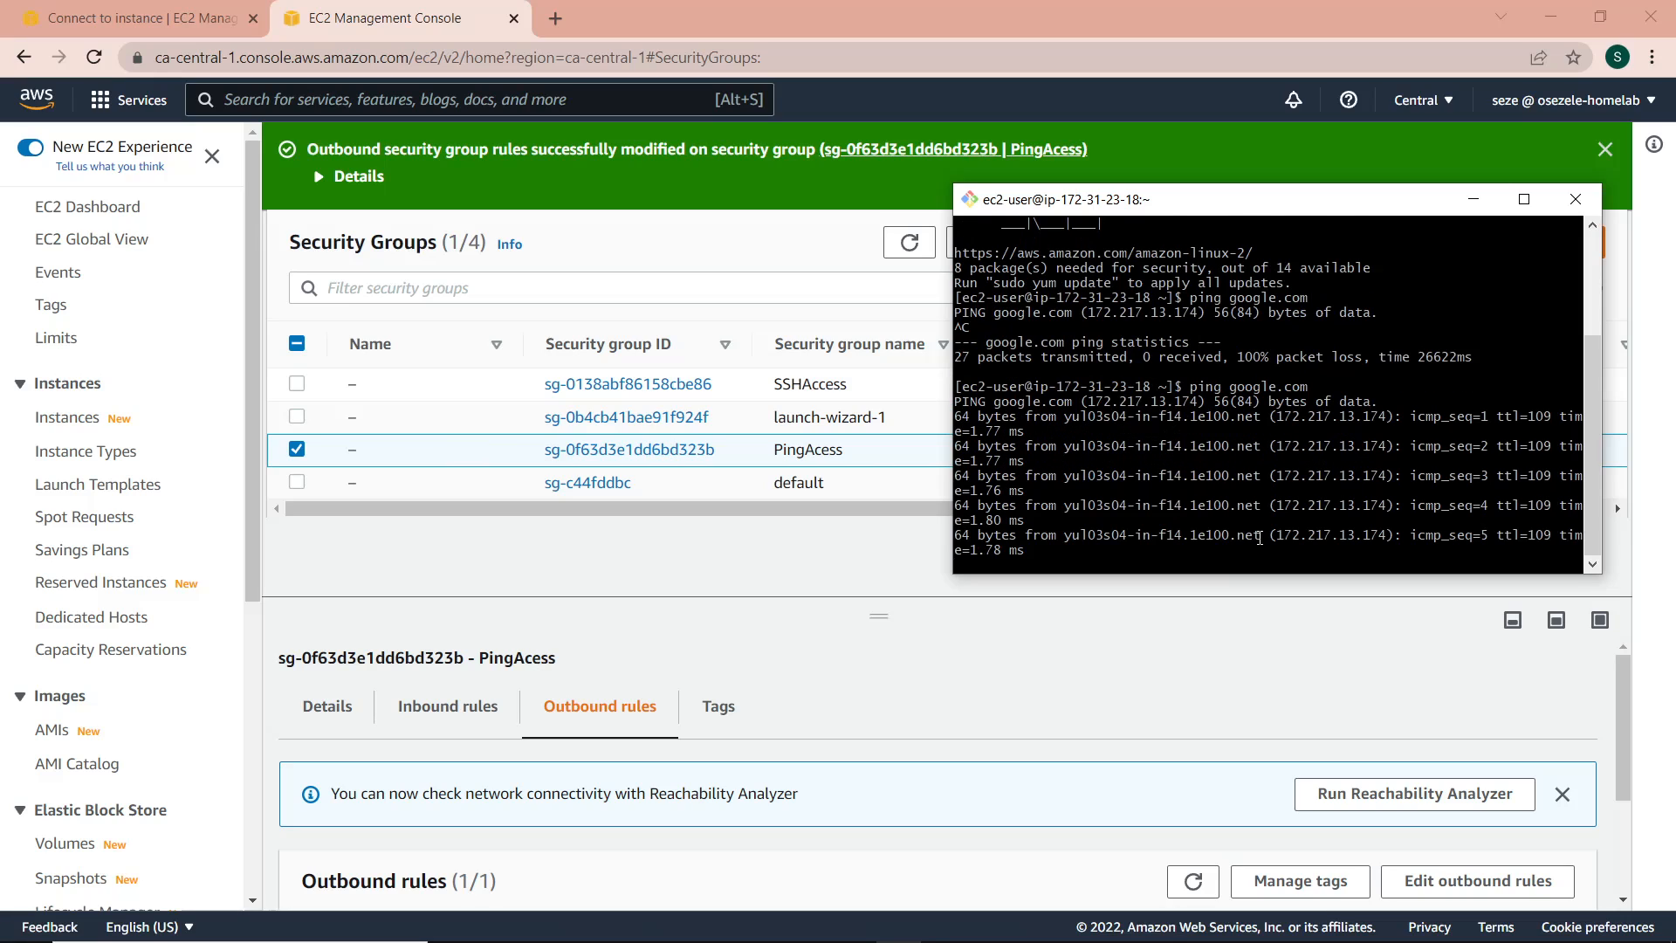
key(ctrl+c)
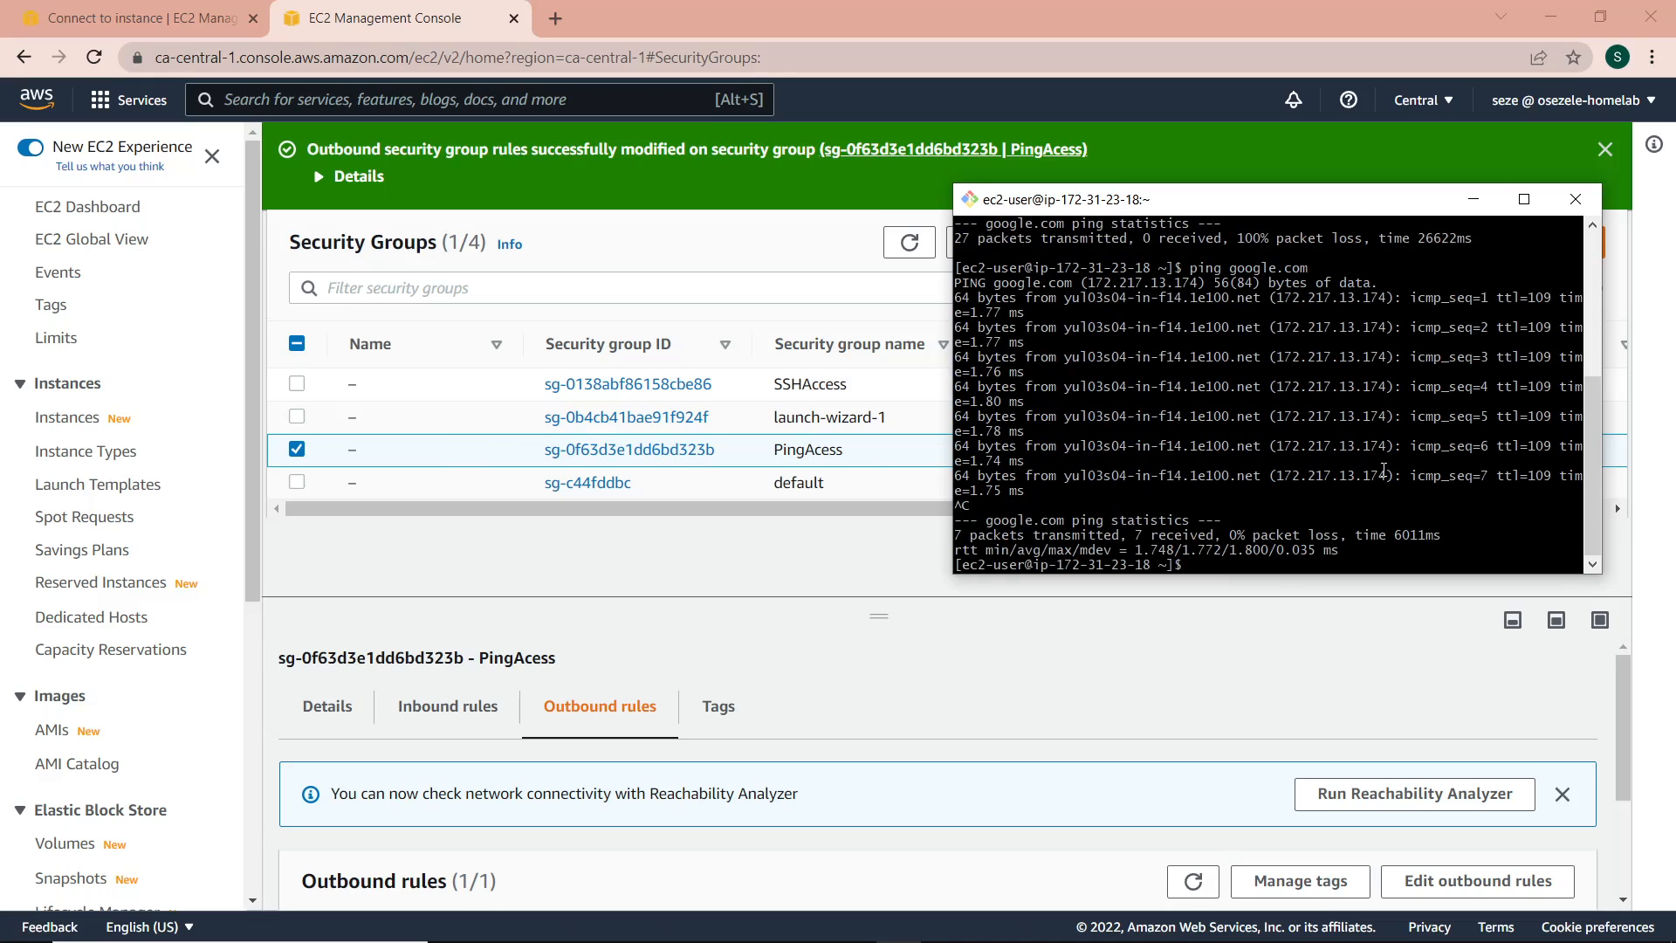
click(1473, 199)
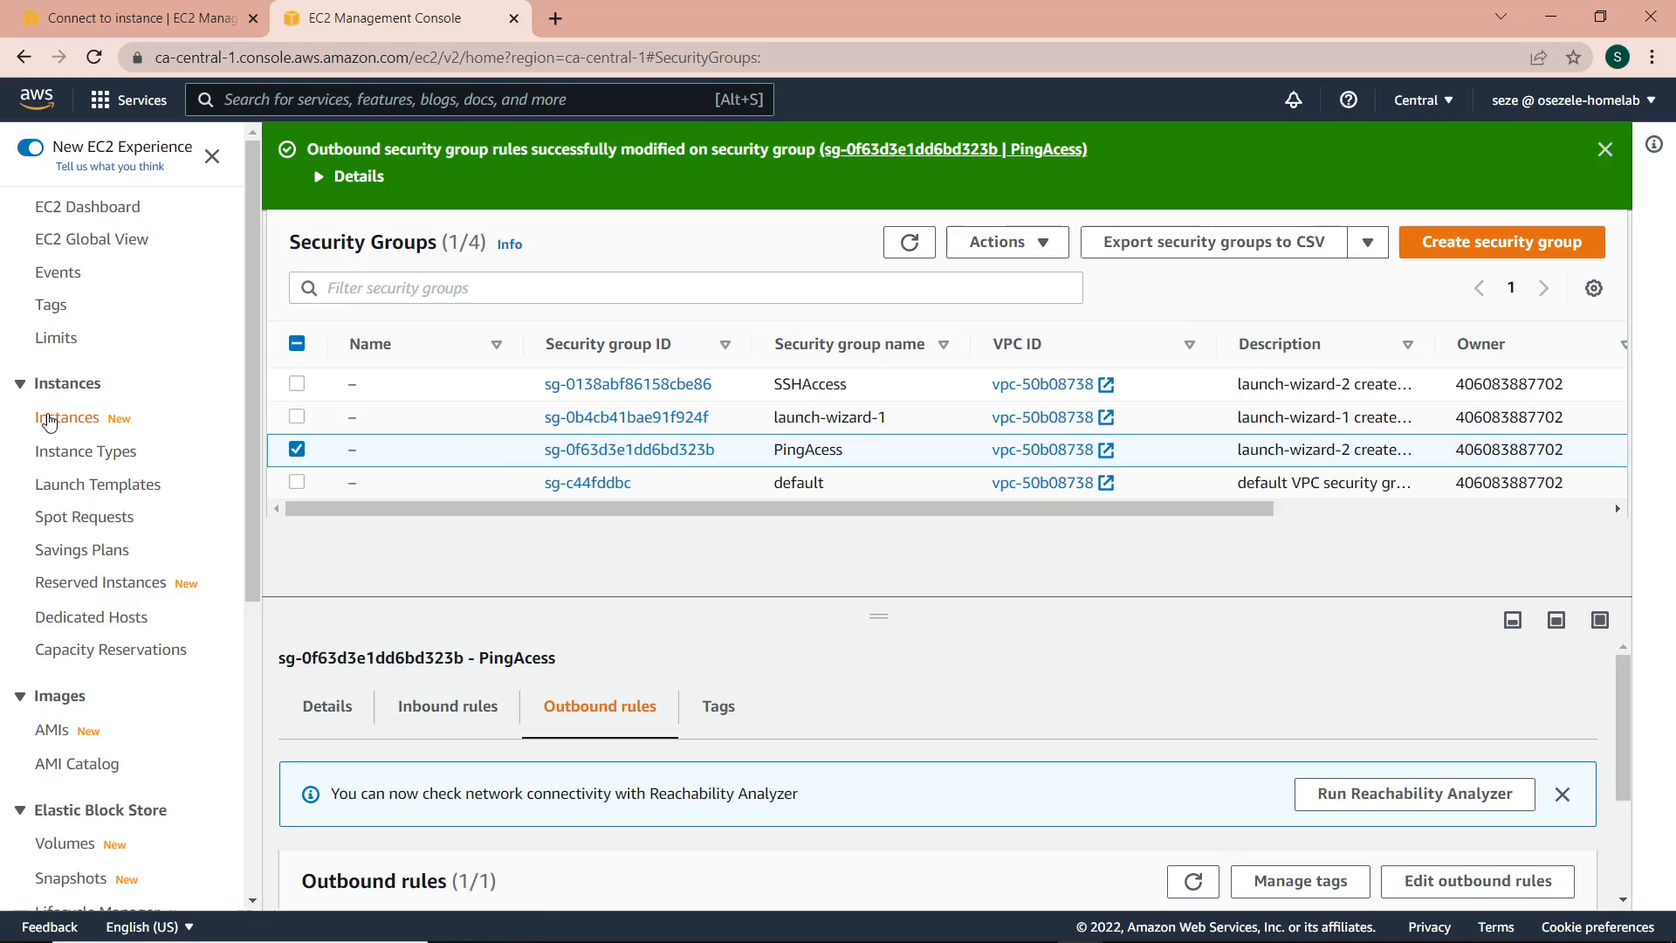
Step: Open the Instances page, select the SGNACLTest instance and terminate it
click(50, 420)
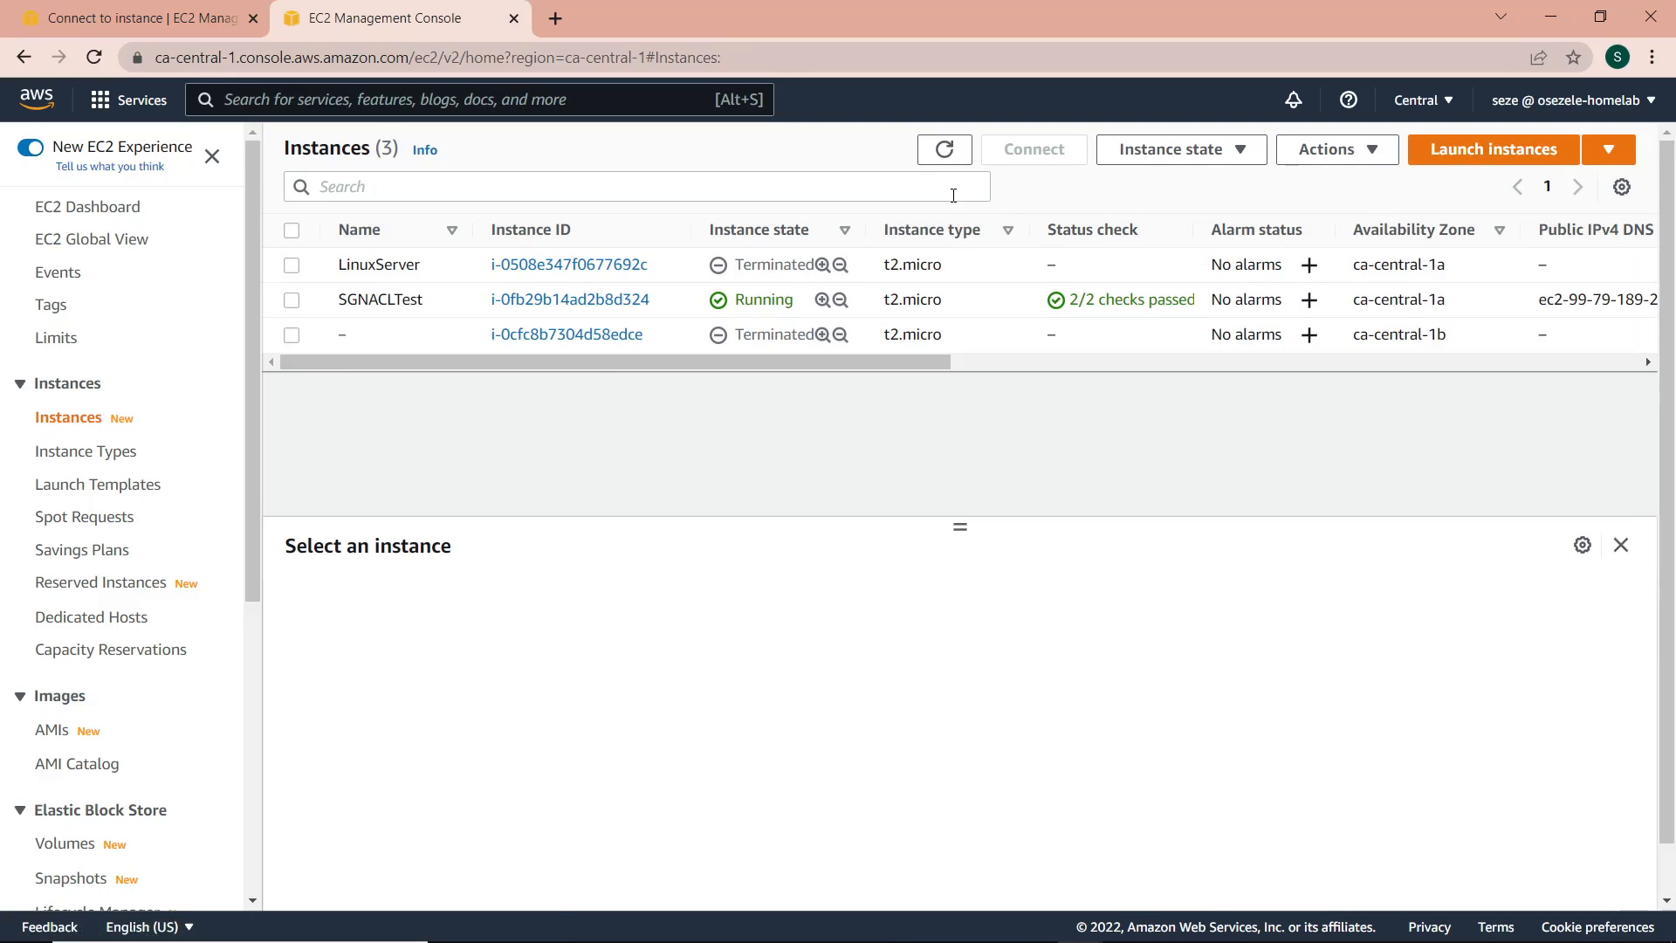
click(286, 306)
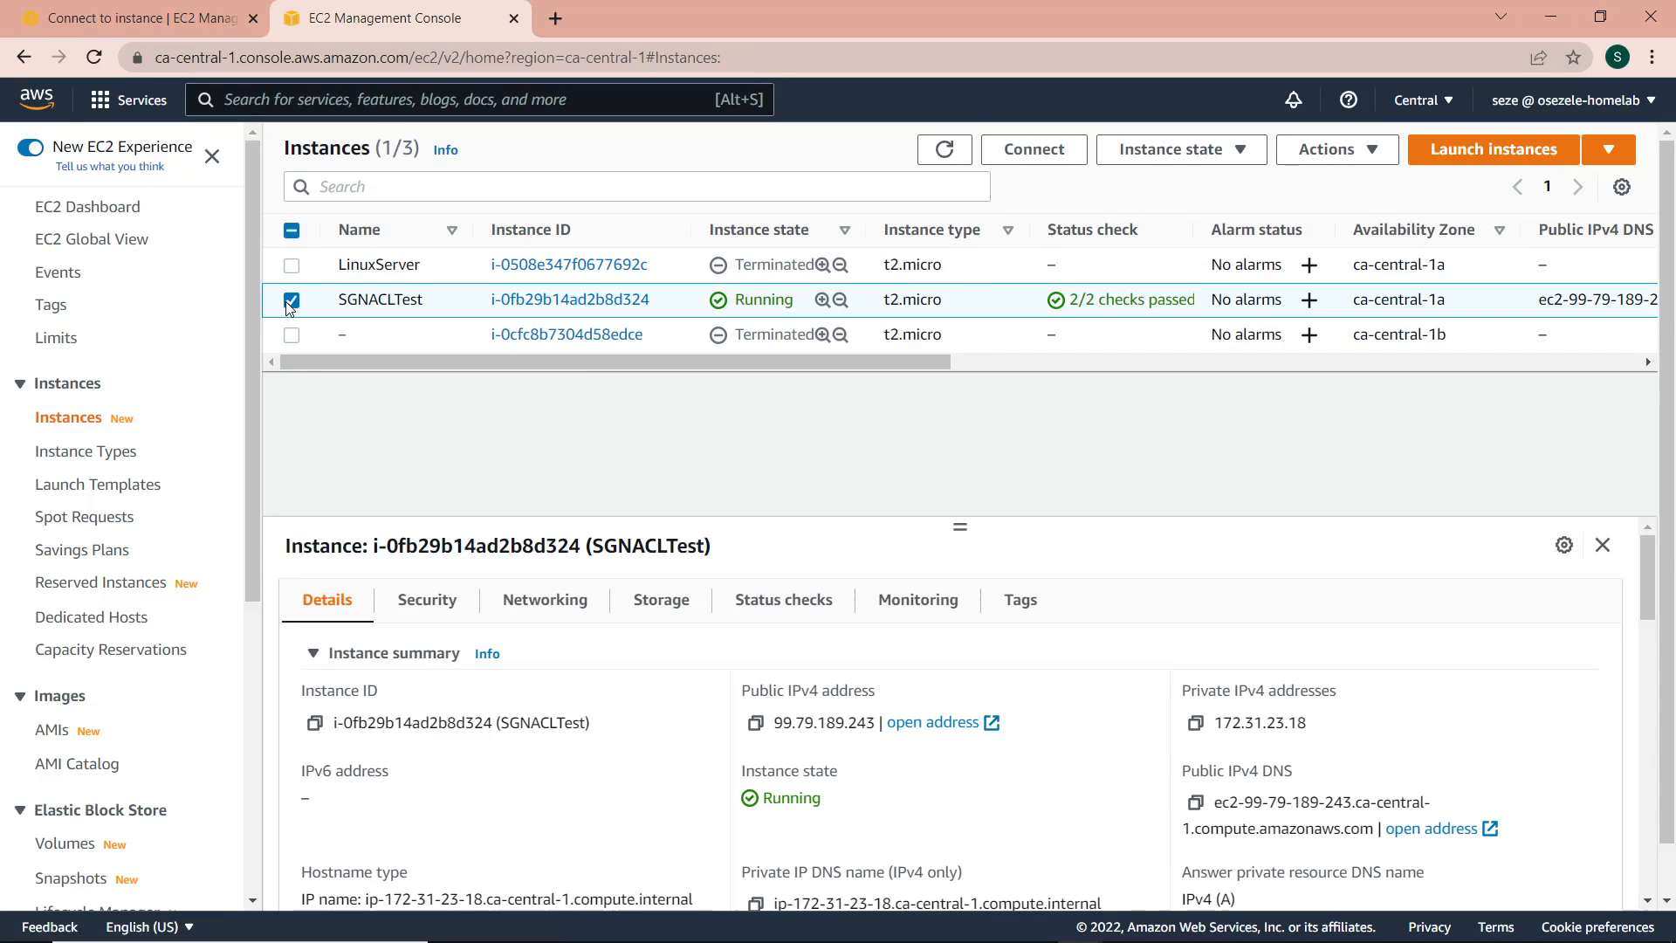
click(293, 308)
click(293, 305)
click(1204, 168)
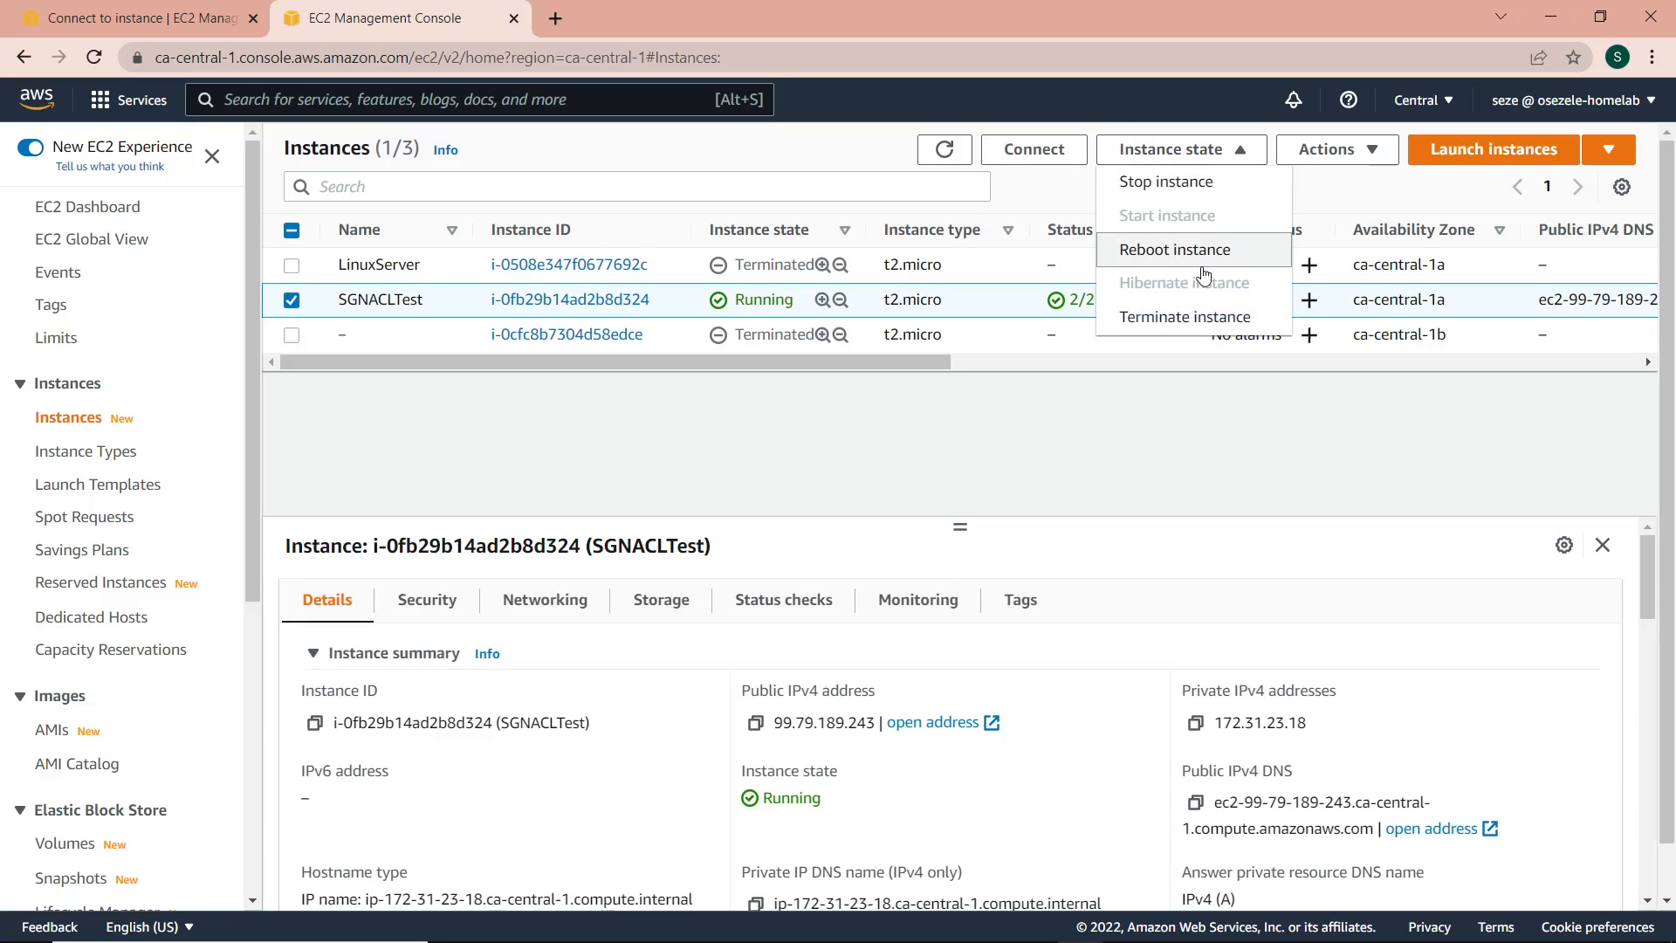
click(1201, 311)
click(1213, 692)
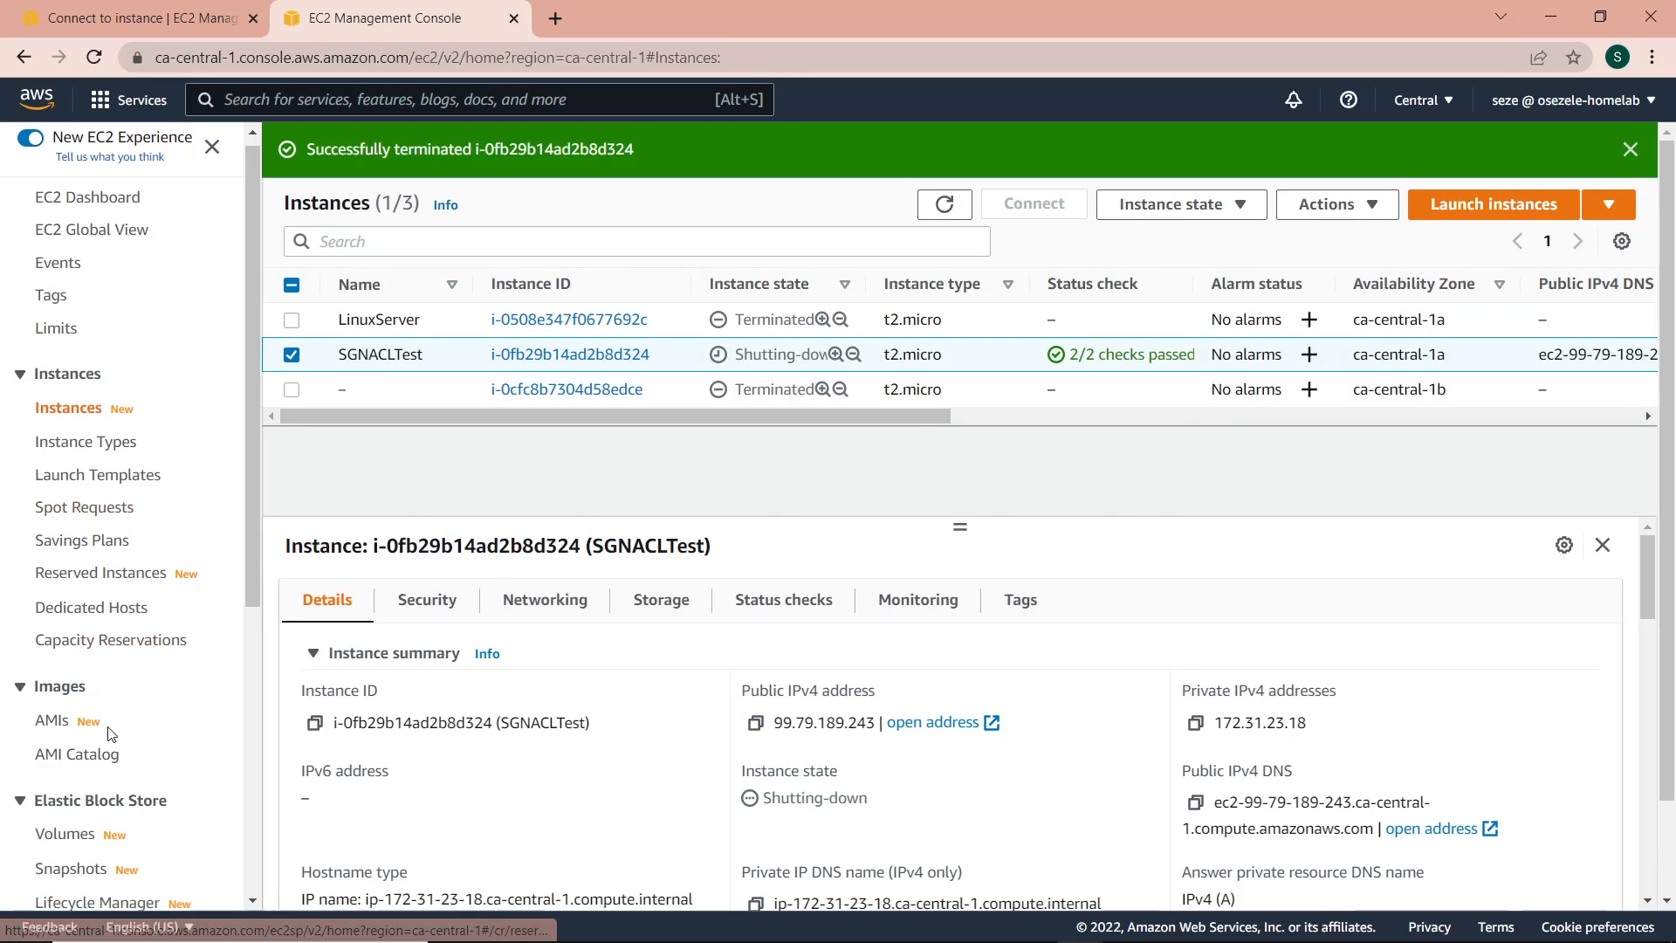
Step: On the Security Groups page, select SSHAccess and launch-wizard-1 alongside PingAcess and request their deletion, confirming with "delete"
scroll(138, 629, down, 5)
scroll(138, 629, down, 1)
click(130, 497)
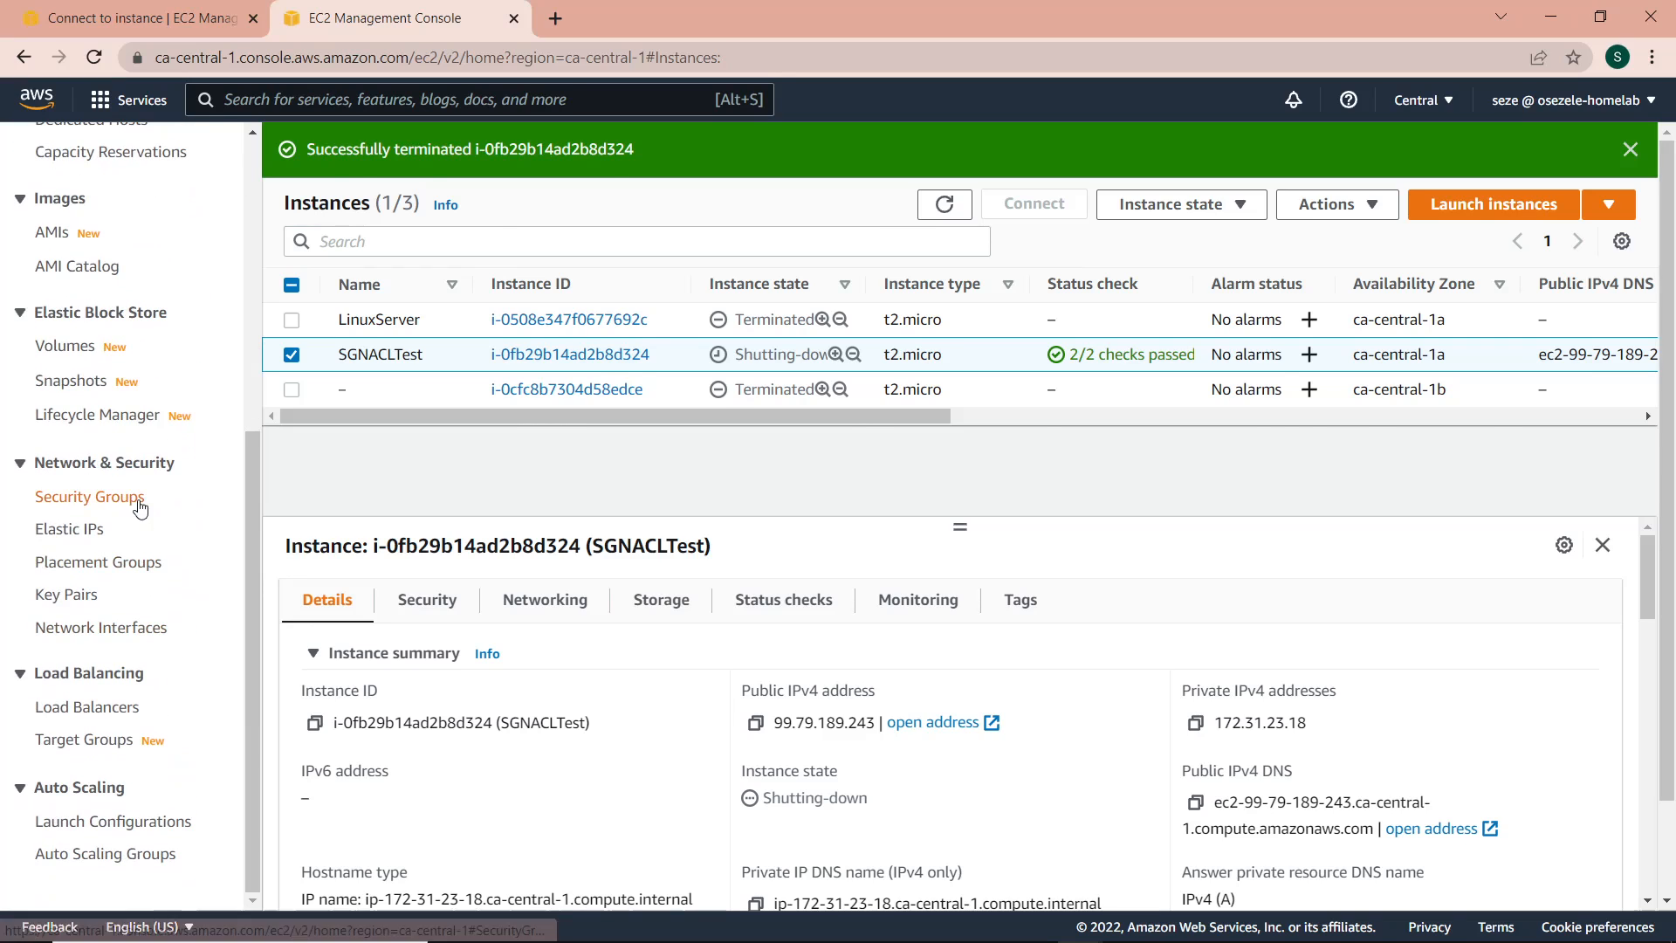
click(297, 384)
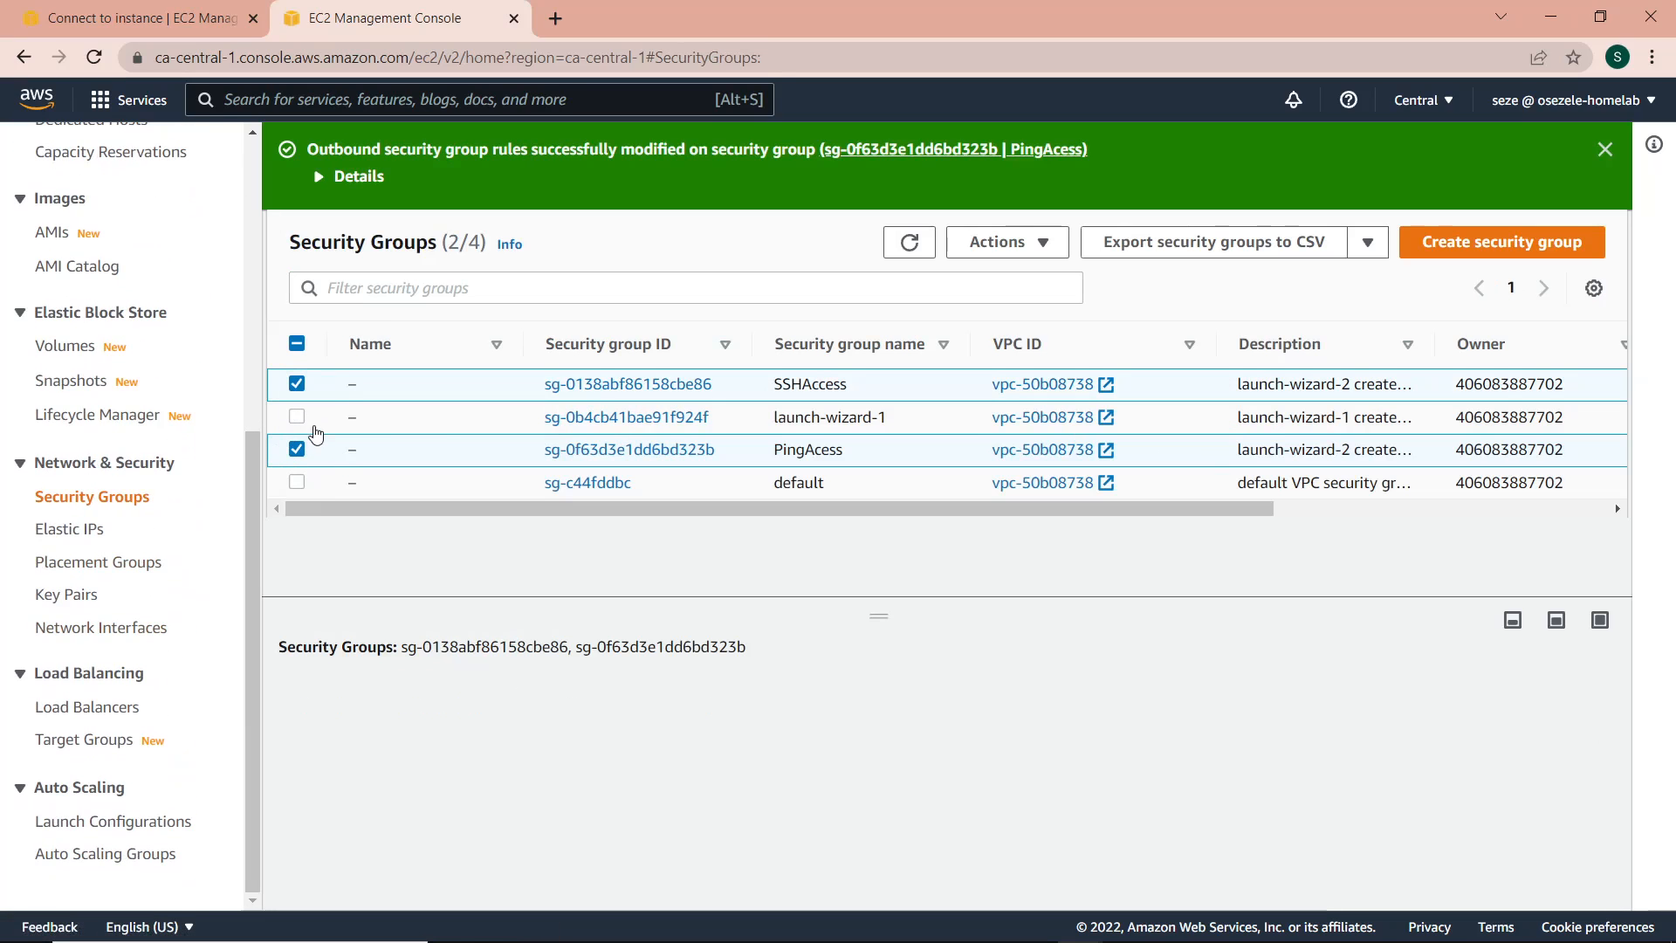
click(297, 417)
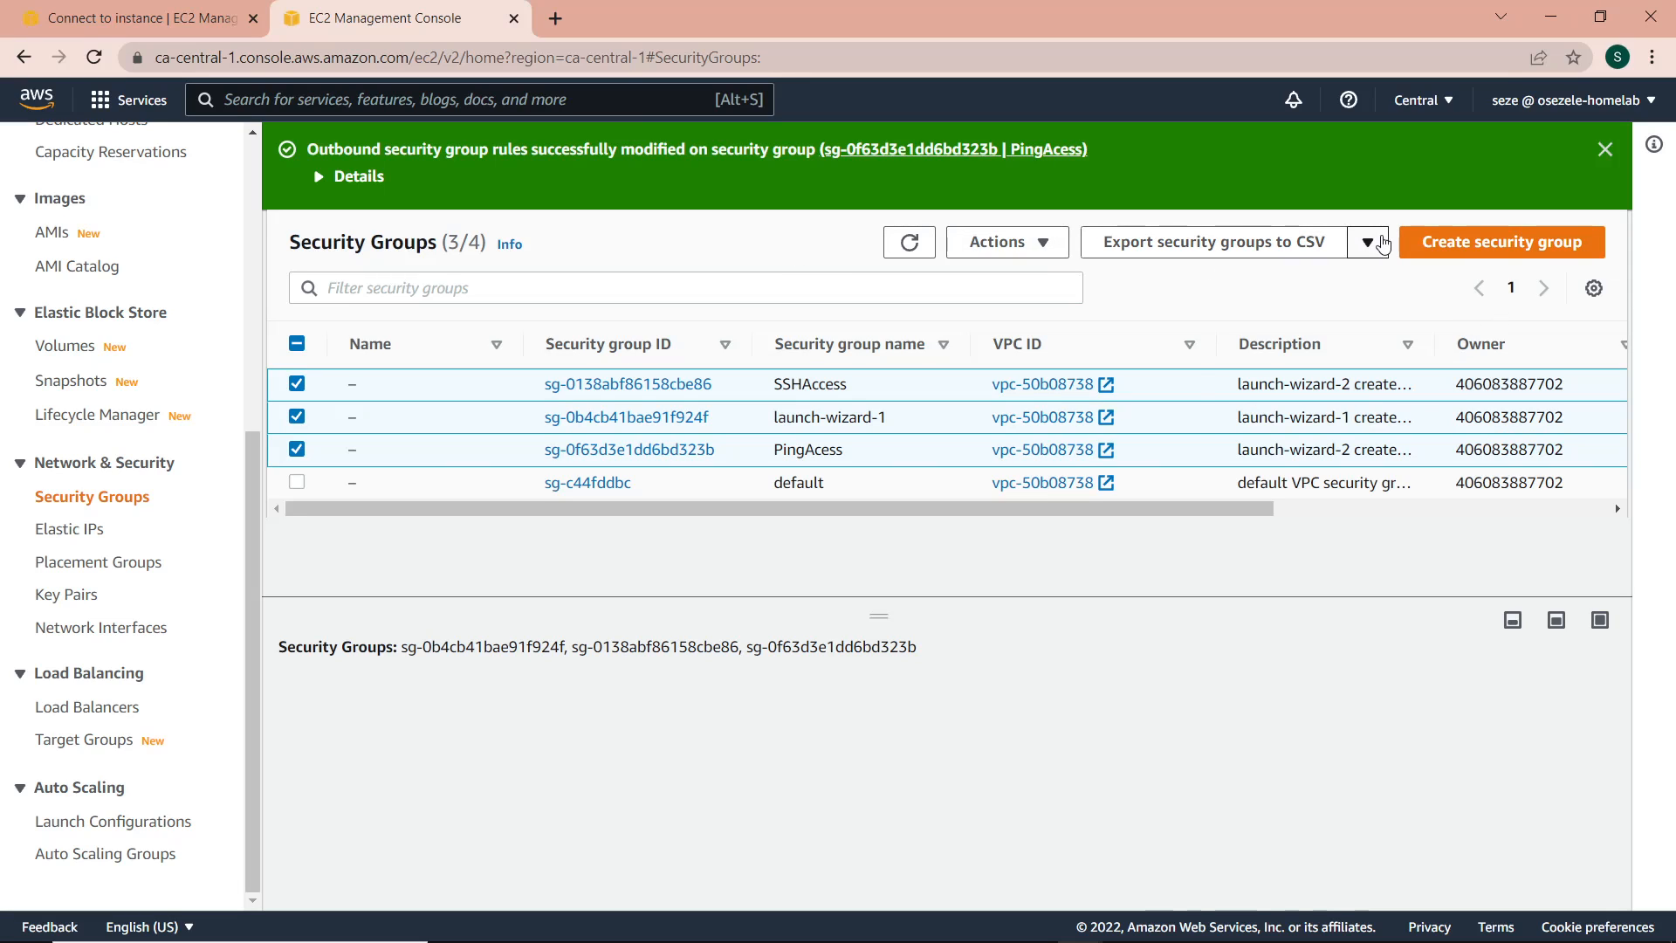
click(1004, 243)
click(1046, 445)
click(764, 712)
text(delete)
click(1442, 772)
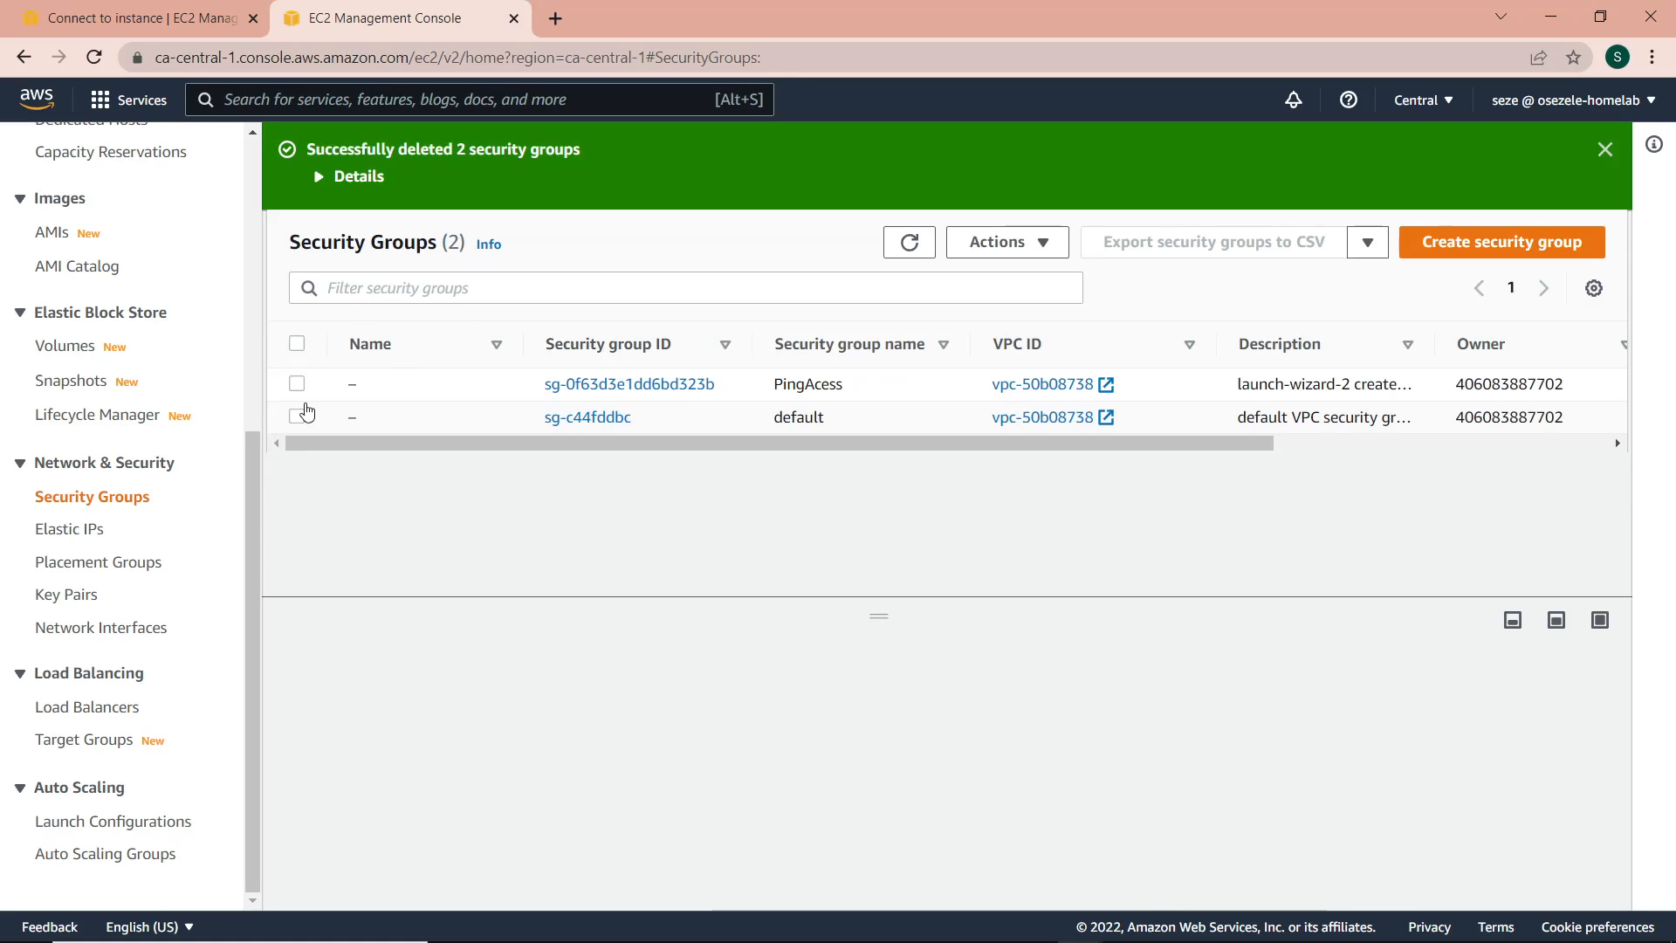
Step: Select the PingAcess security group, check SGNACLTest's state on the Instances page, and return to Security Groups
click(296, 384)
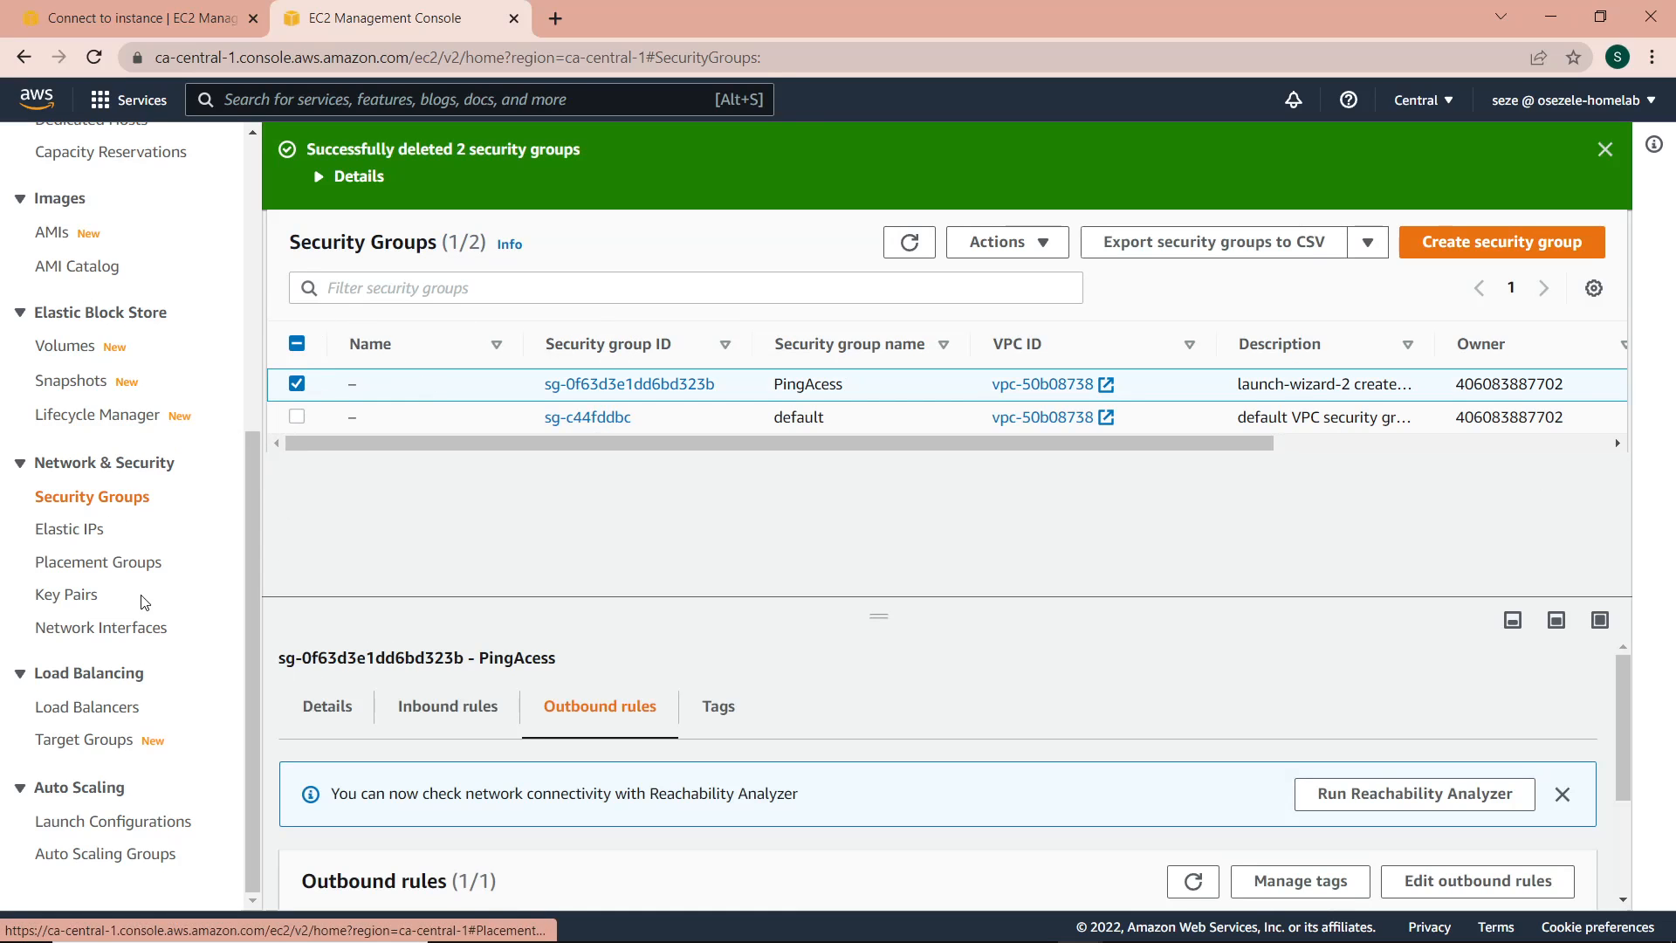
scroll(96, 524, up, 5)
click(70, 417)
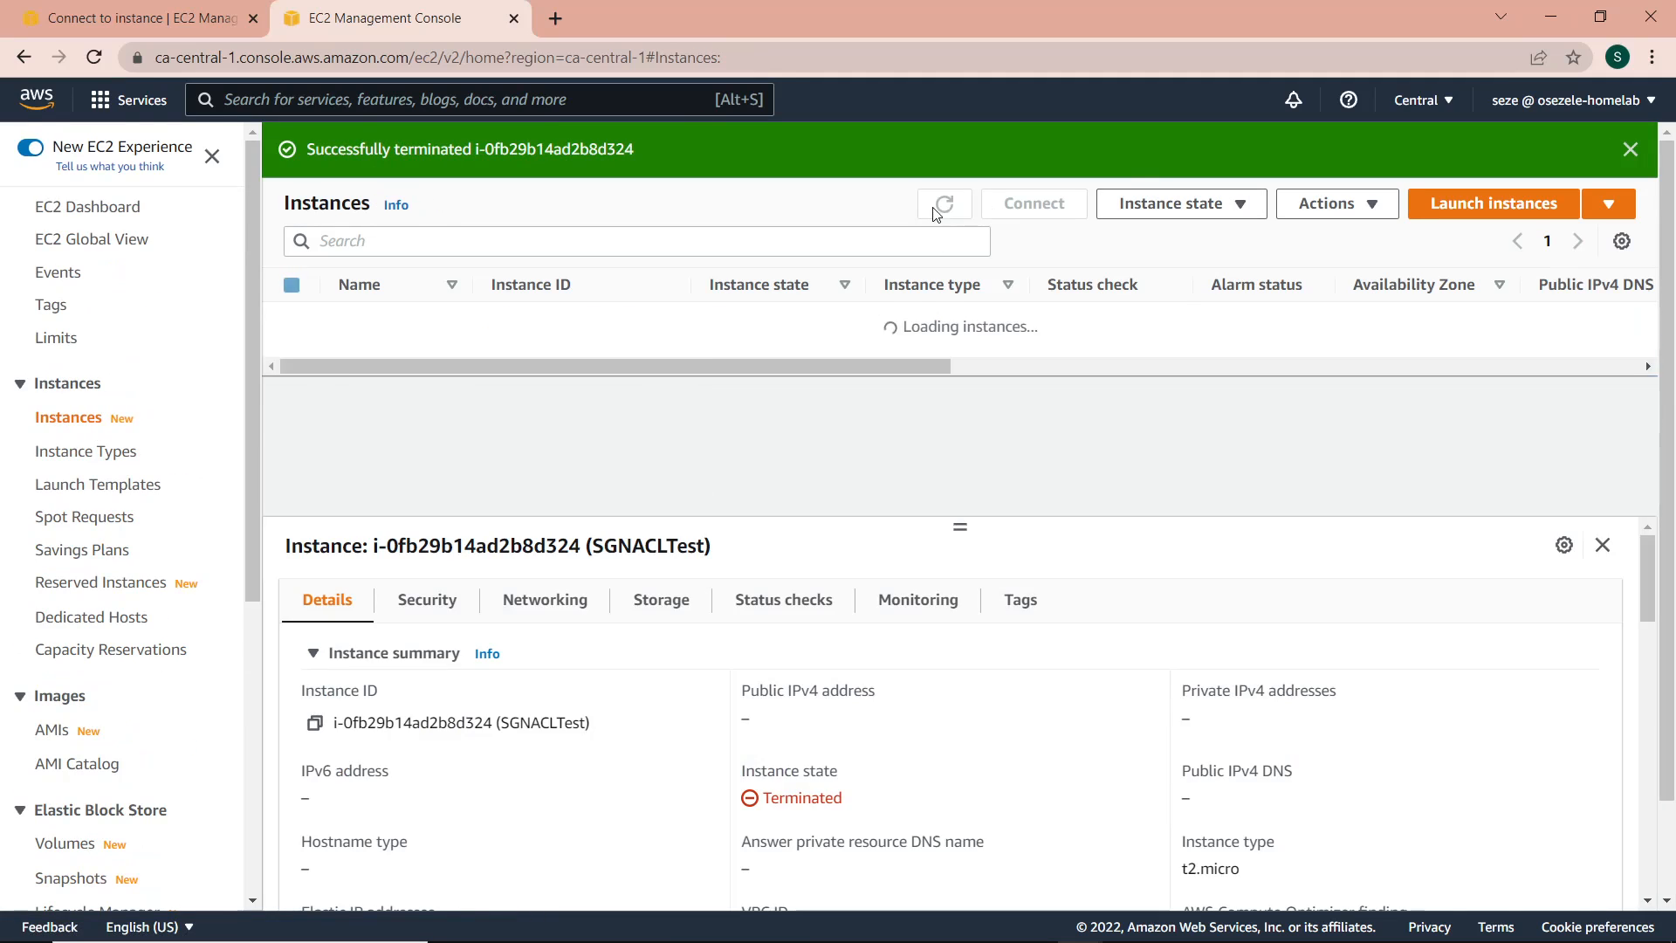
scroll(67, 696, down, 4)
scroll(139, 643, up, 3)
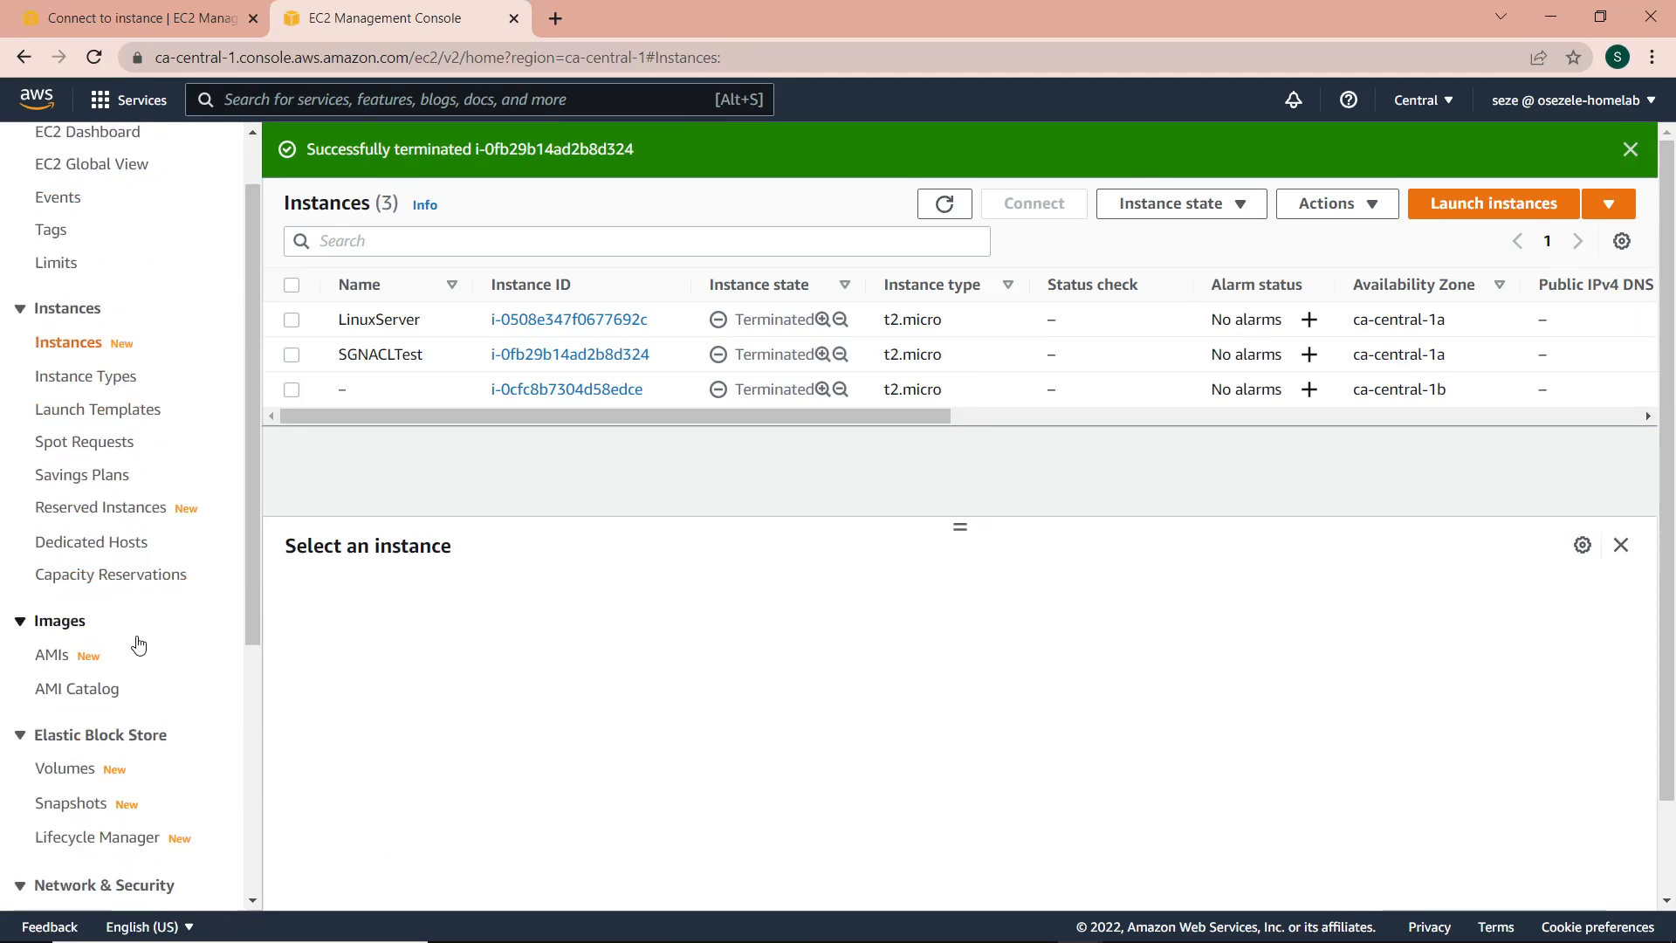
scroll(131, 741, down, 2)
click(91, 775)
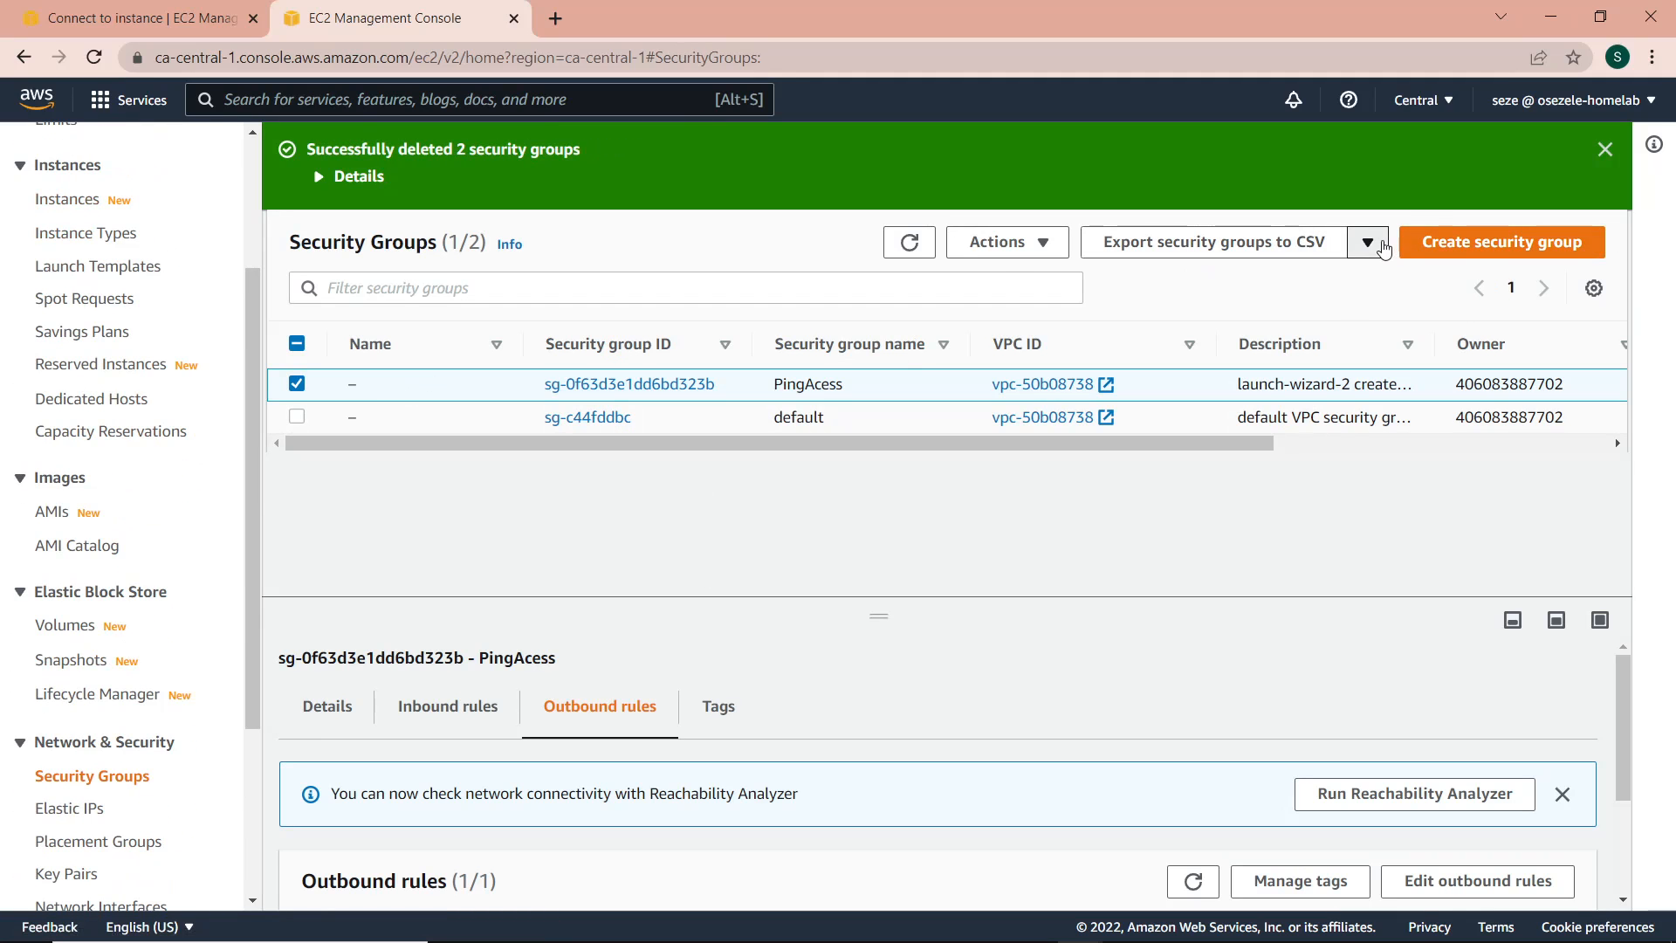